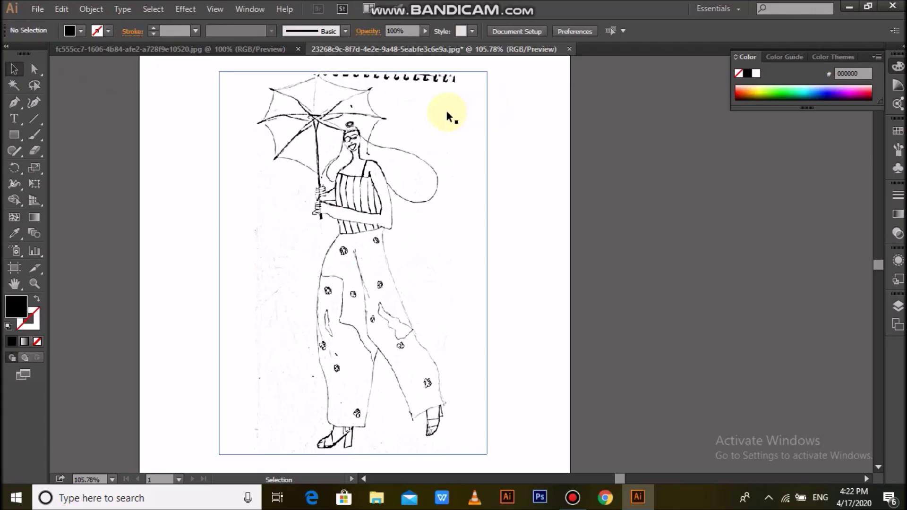
# Step: Lock the placed girl-and-umbrella sketch in place and zoom in on it for tracing
pyautogui.click(446, 109)
pyautogui.click(91, 9)
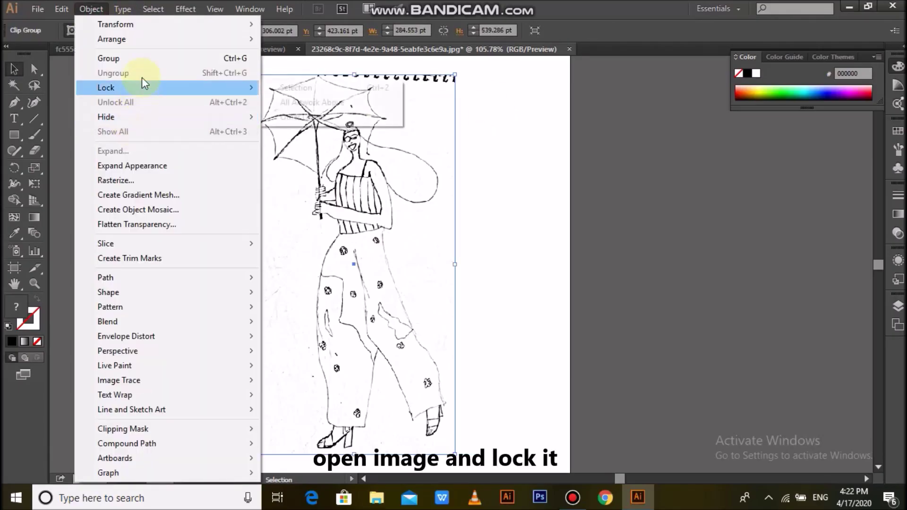
pyautogui.click(284, 88)
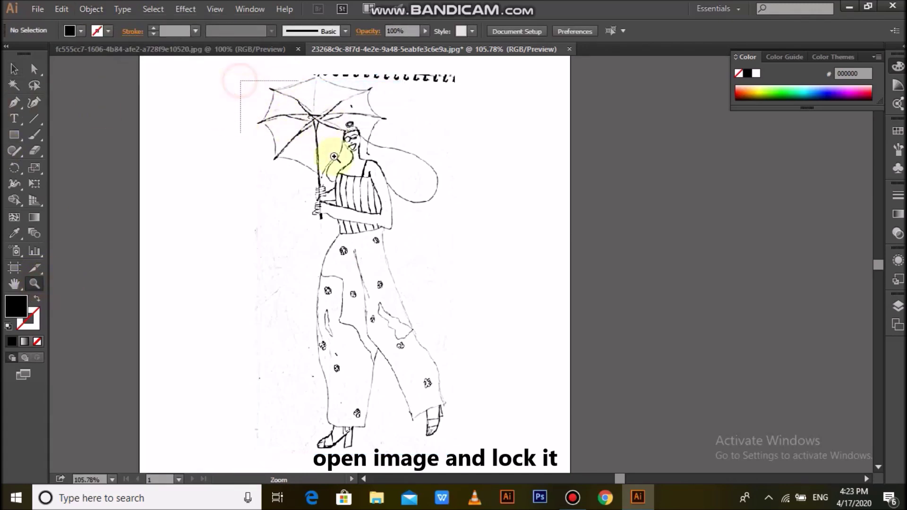
pyautogui.moveTo(315, 144); pyautogui.dragTo(400, 235)
pyautogui.scroll(3, 228, 254)
pyautogui.click(17, 101)
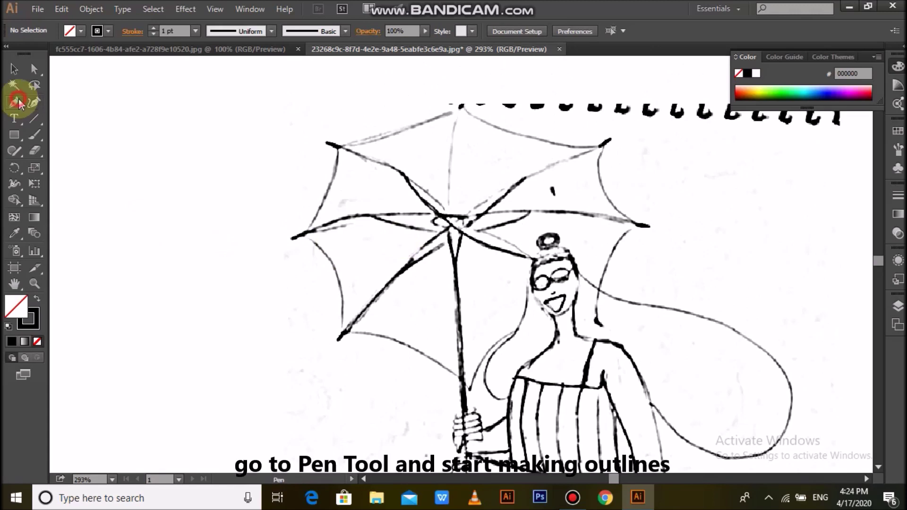
# Step: Outline the canopy from its left tip over the top to the right rib tips, with corner points
pyautogui.click(341, 334)
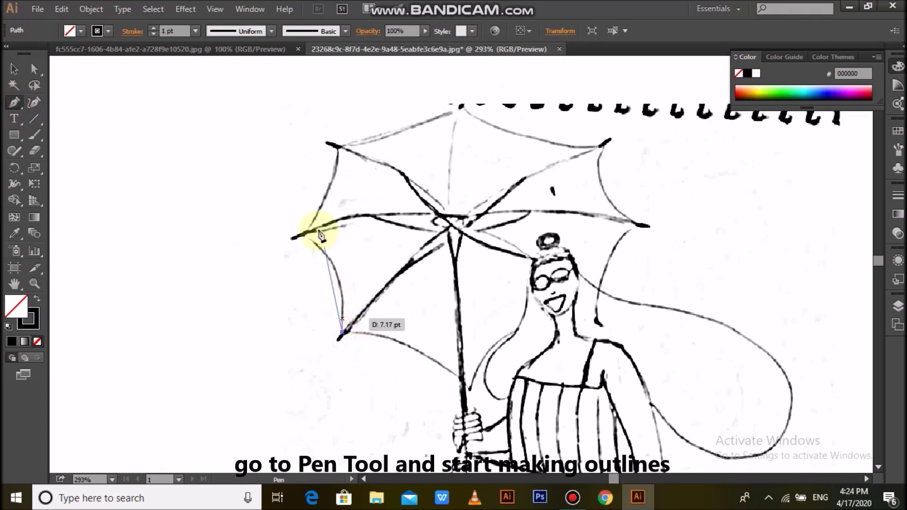
pyautogui.moveTo(304, 235); pyautogui.dragTo(254, 202)
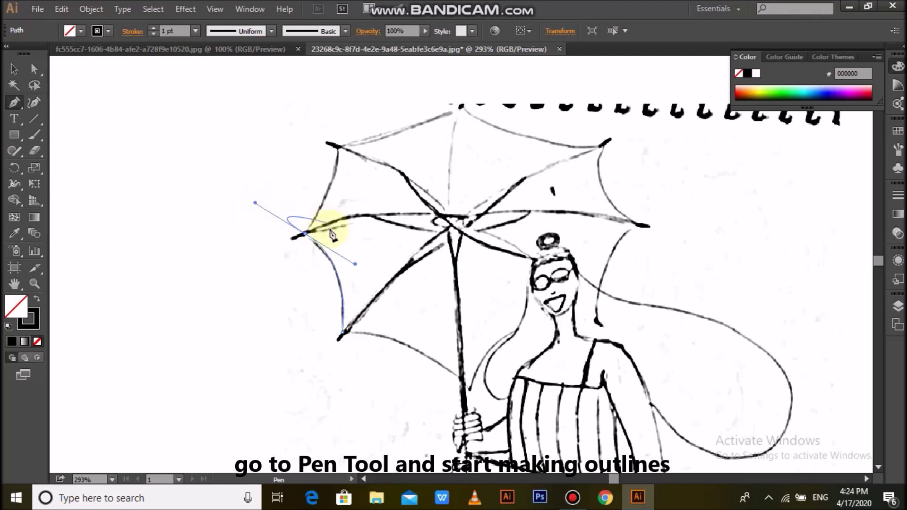
pyautogui.click(305, 235)
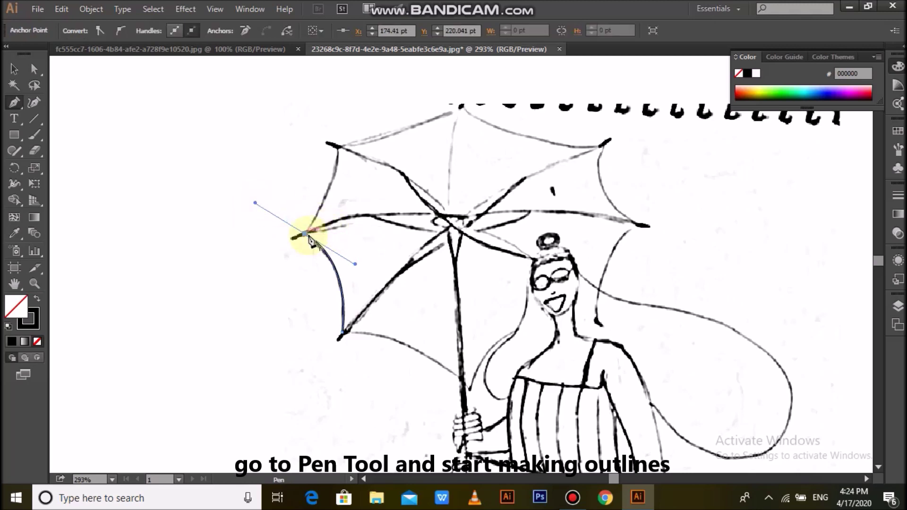
pyautogui.click(337, 149)
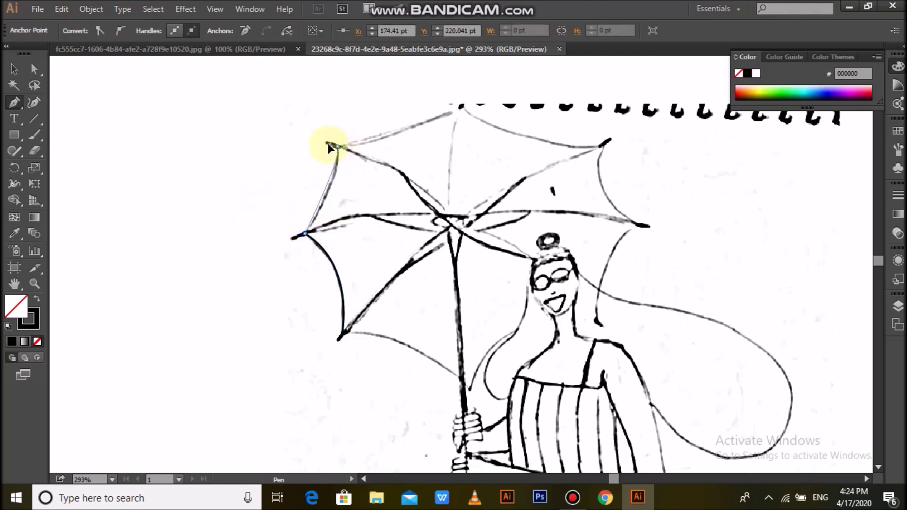
pyautogui.moveTo(326, 111); pyautogui.dragTo(332, 108)
pyautogui.click(338, 147)
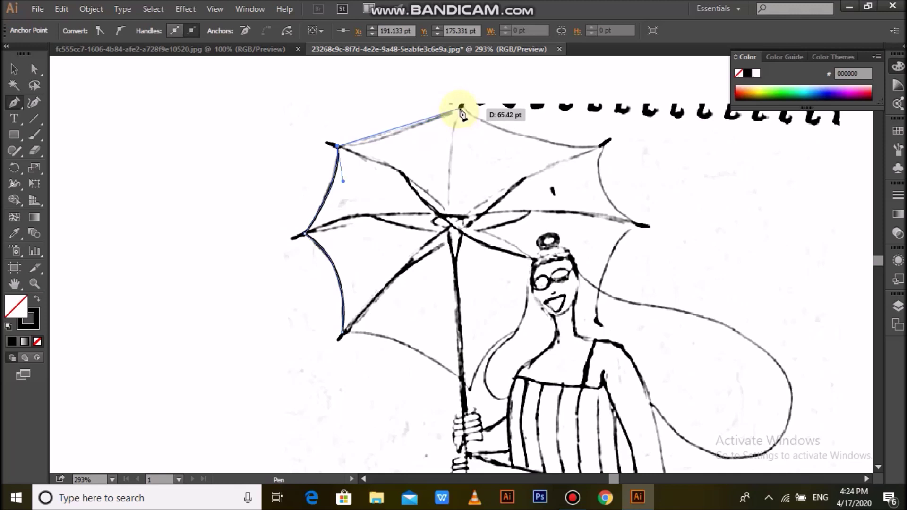
pyautogui.moveTo(460, 109)
pyautogui.mouseDown()
pyautogui.moveTo(490, 78)
pyautogui.moveTo(517, 76)
pyautogui.mouseUp()
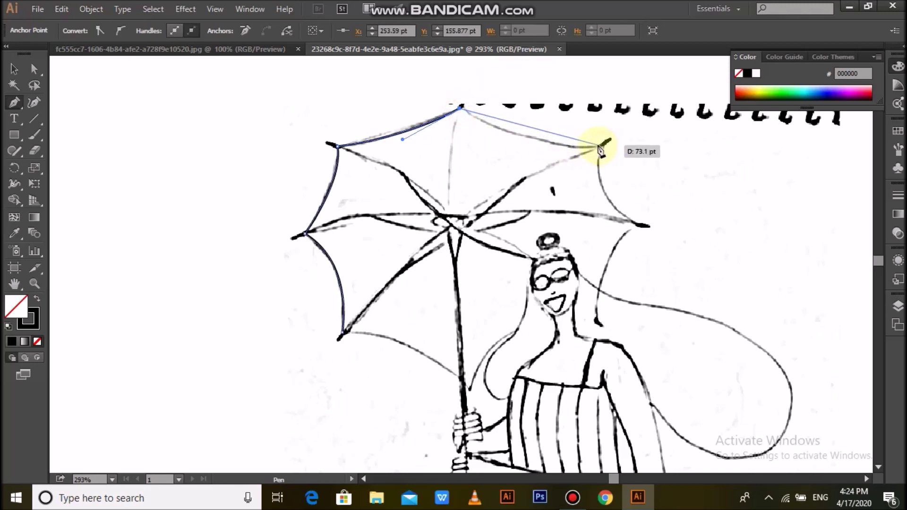
pyautogui.moveTo(598, 147); pyautogui.dragTo(653, 137)
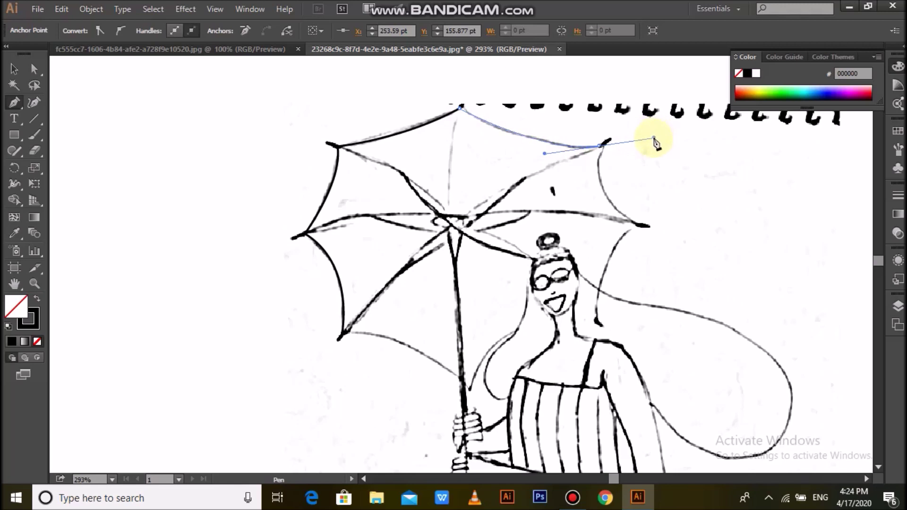
pyautogui.click(600, 147)
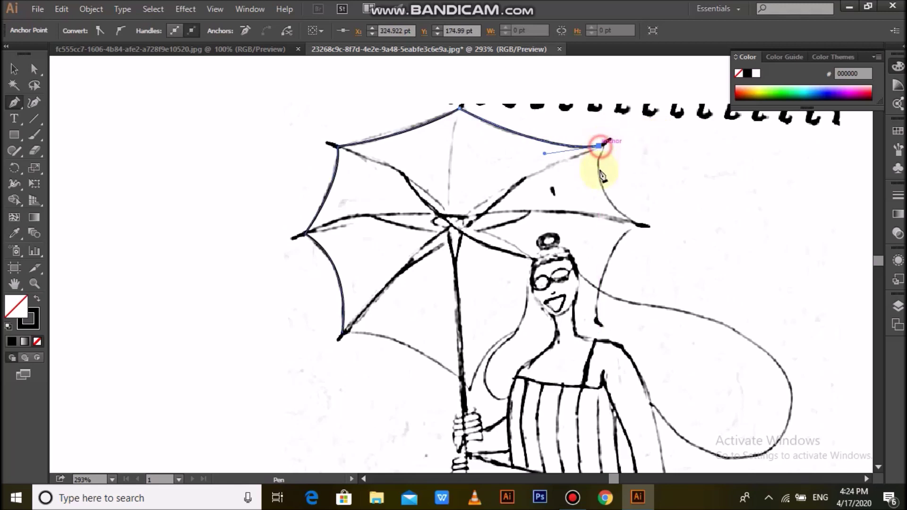
pyautogui.click(637, 225)
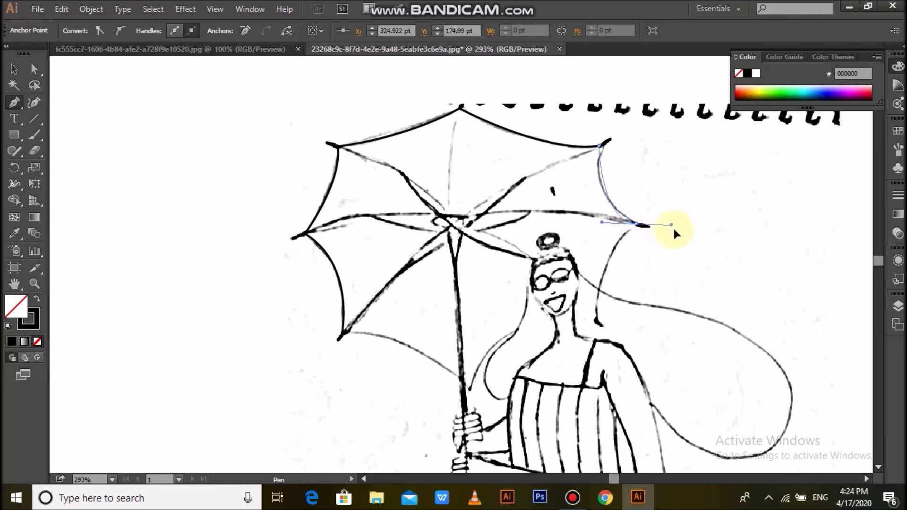
pyautogui.moveTo(678, 251); pyautogui.dragTo(683, 249)
pyautogui.click(637, 226)
# Step: Continue the outline past the face and stick, close it, and deselect
pyautogui.scroll(-3, 637, 227)
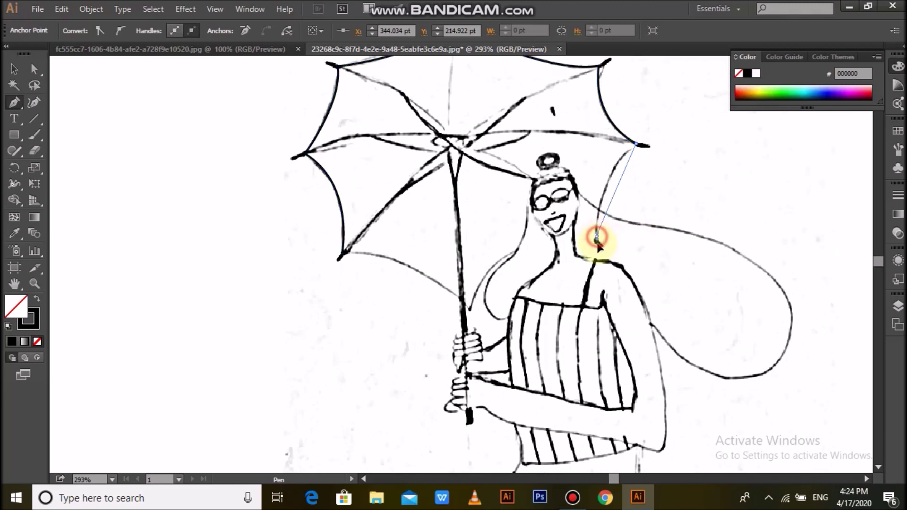
pyautogui.moveTo(605, 307); pyautogui.dragTo(598, 300)
pyautogui.click(597, 240)
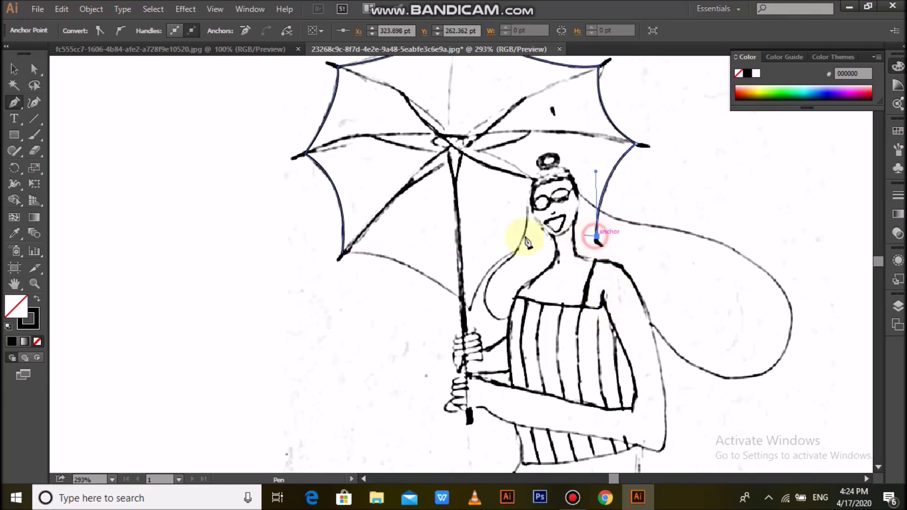
pyautogui.moveTo(471, 309); pyautogui.dragTo(474, 378)
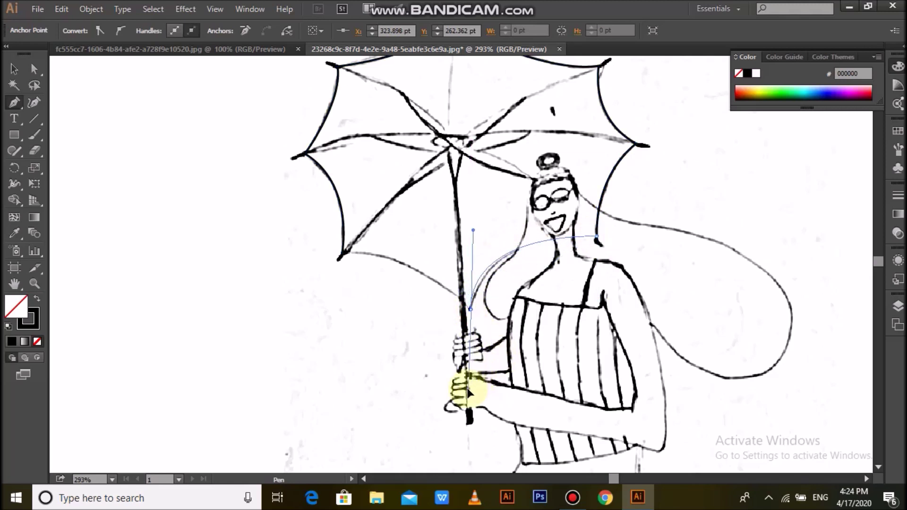
pyautogui.click(471, 309)
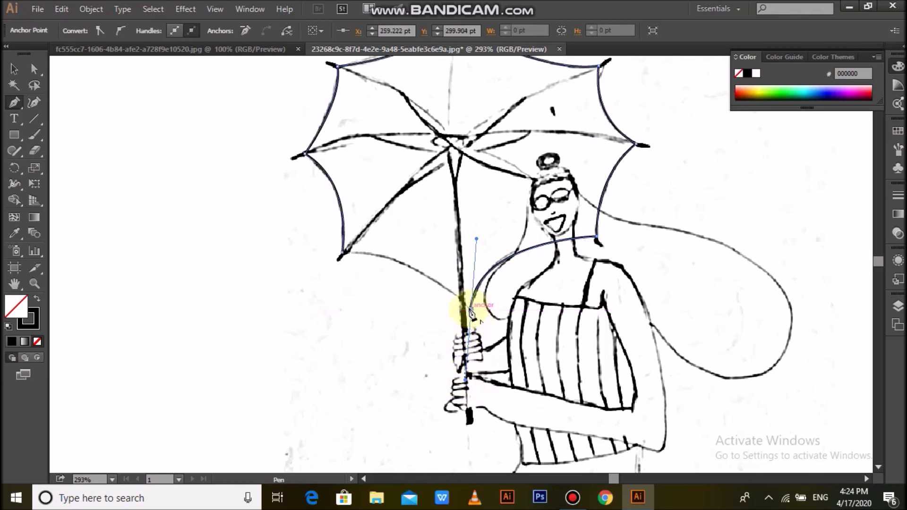
pyautogui.click(347, 250)
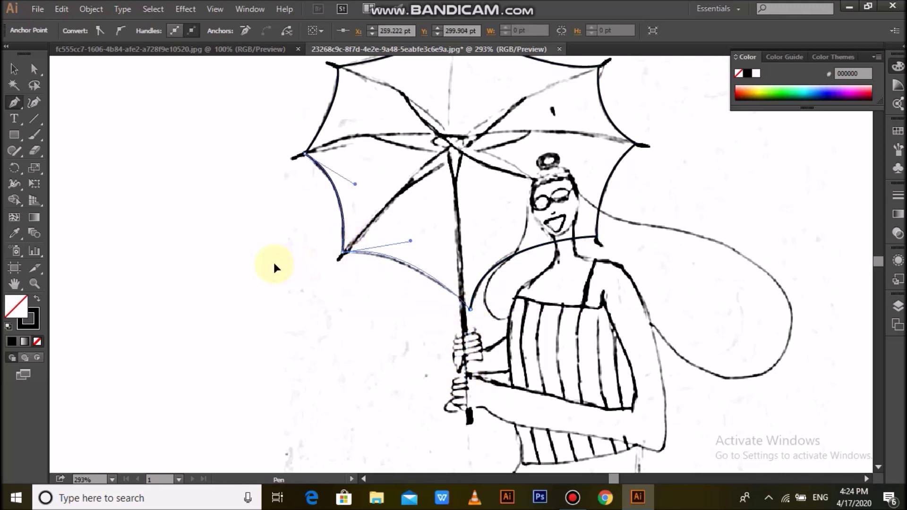
pyautogui.click(345, 252)
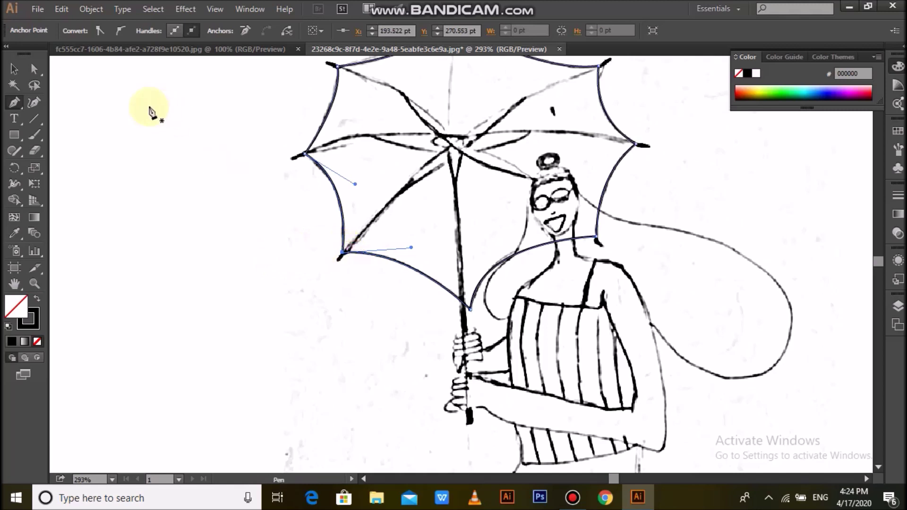
pyautogui.click(13, 68)
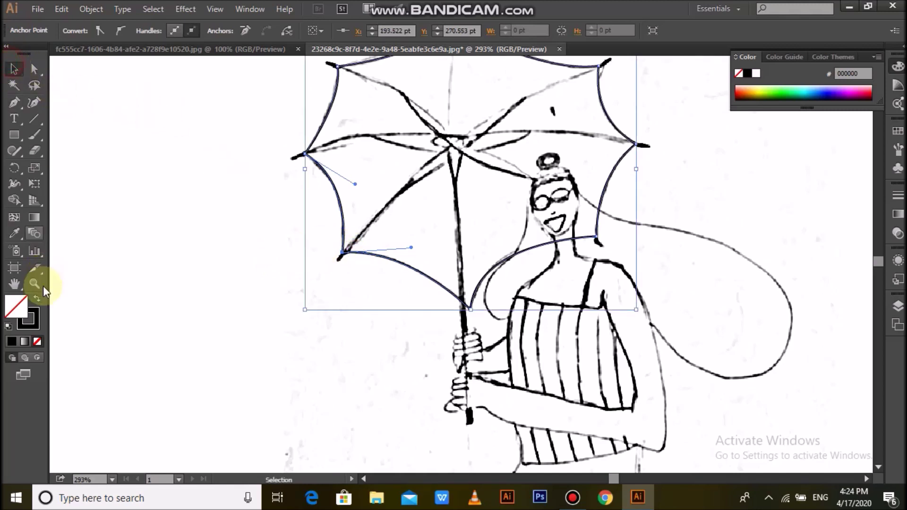
pyautogui.click(352, 200)
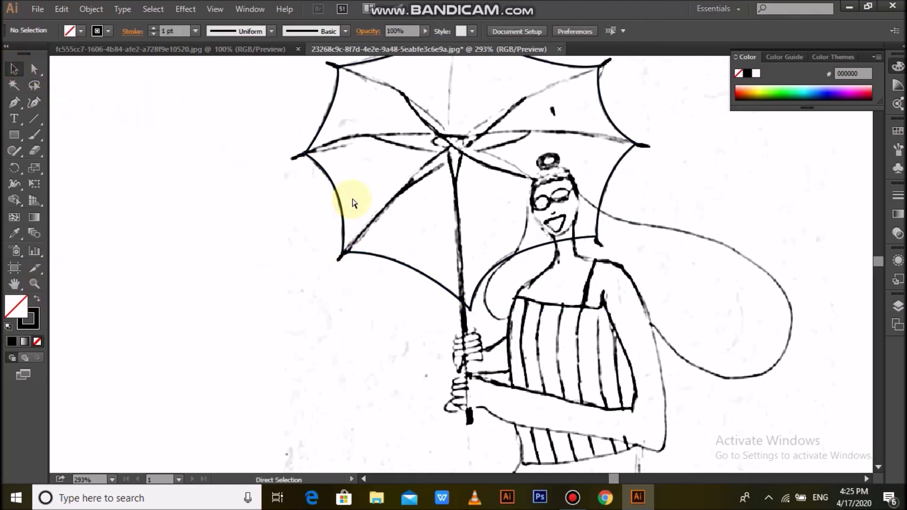
pyautogui.hotkey('ctrl', '-')
pyautogui.hotkey('ctrl', '-')
pyautogui.hotkey('ctrl', '-')
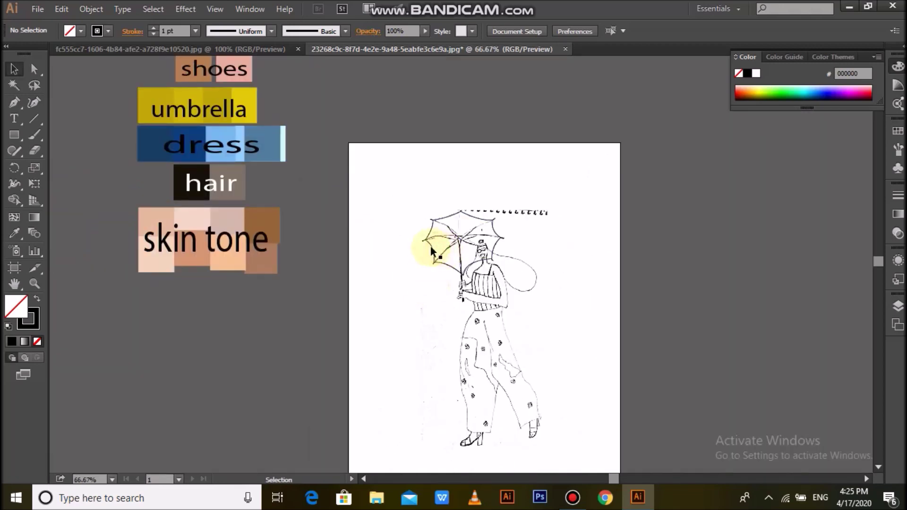
# Step: Fill the umbrella outline with the bright yellow from the umbrella swatch and move that swatch beside it
pyautogui.click(492, 243)
pyautogui.click(14, 232)
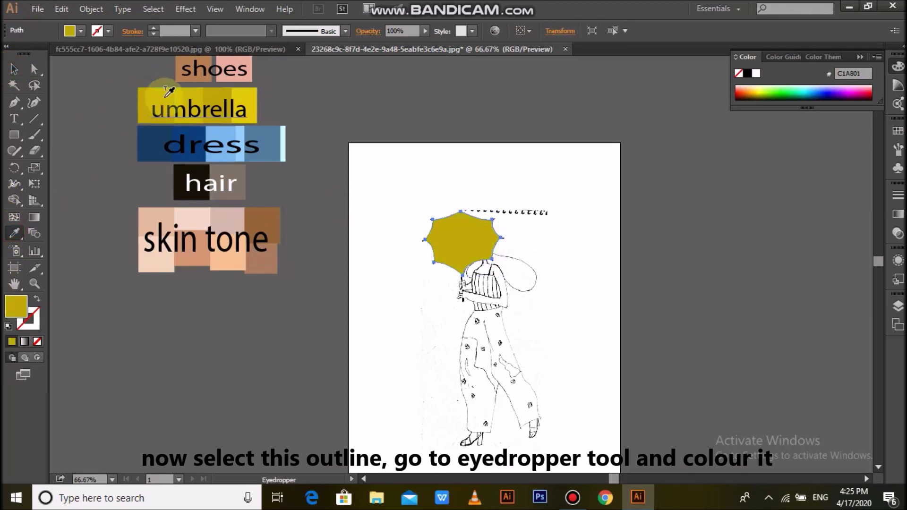
pyautogui.click(256, 93)
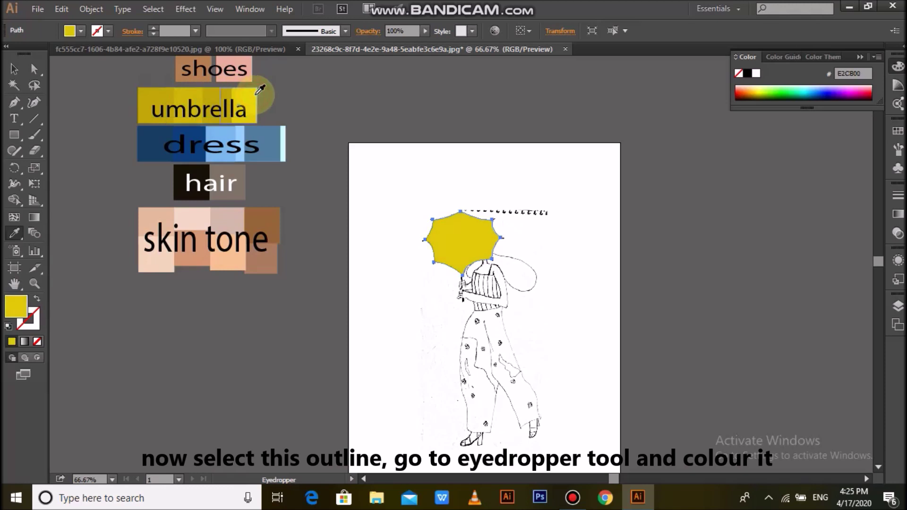
pyautogui.click(11, 70)
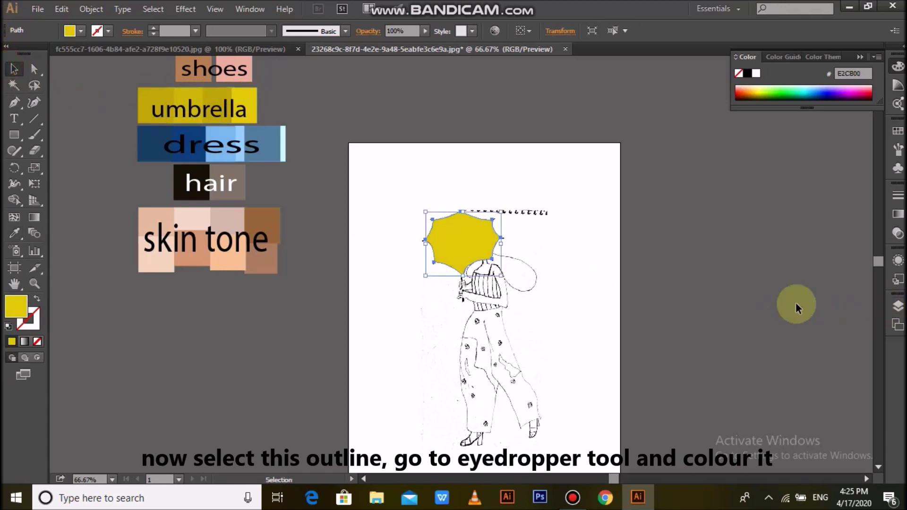
pyautogui.moveTo(125, 96)
pyautogui.mouseDown()
pyautogui.moveTo(252, 102)
pyautogui.moveTo(622, 222)
pyautogui.mouseUp()
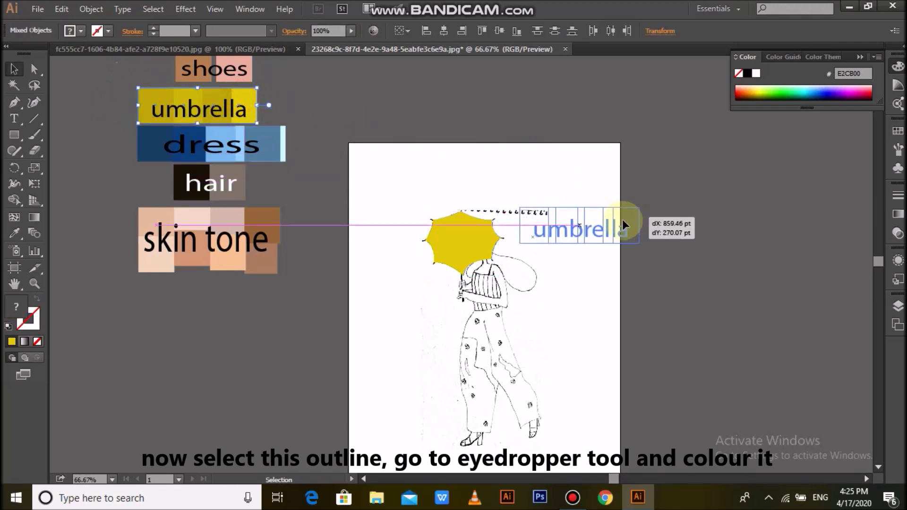
pyautogui.click(627, 308)
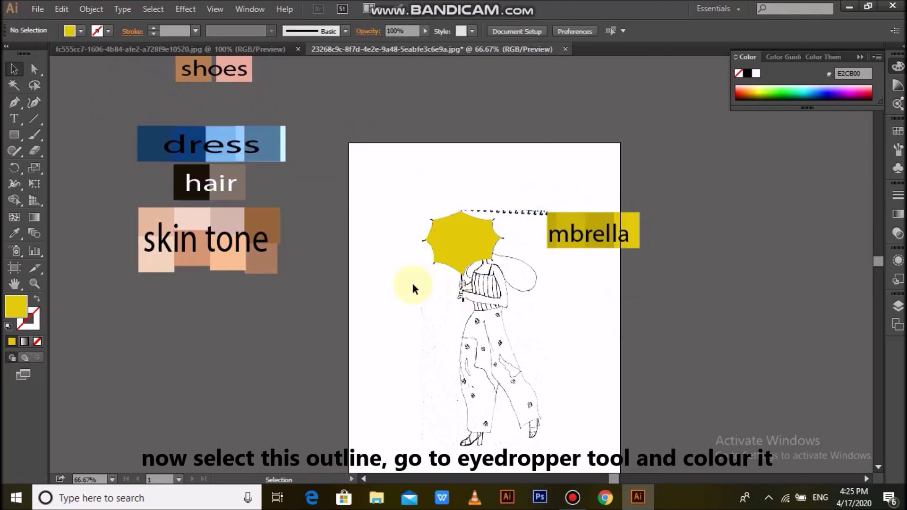
# Step: Zoom in on the yellow umbrella and bring up the Layers panel
pyautogui.click(34, 283)
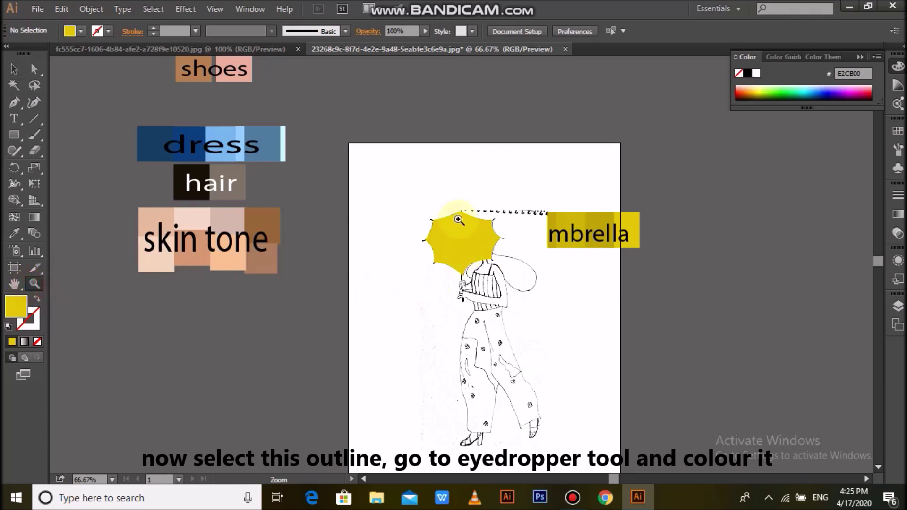
pyautogui.moveTo(423, 204); pyautogui.dragTo(722, 313)
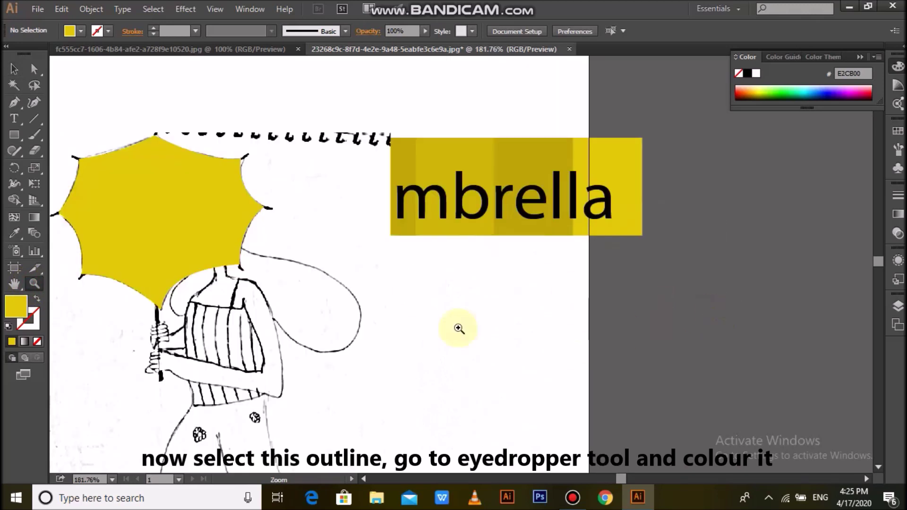
pyautogui.click(15, 69)
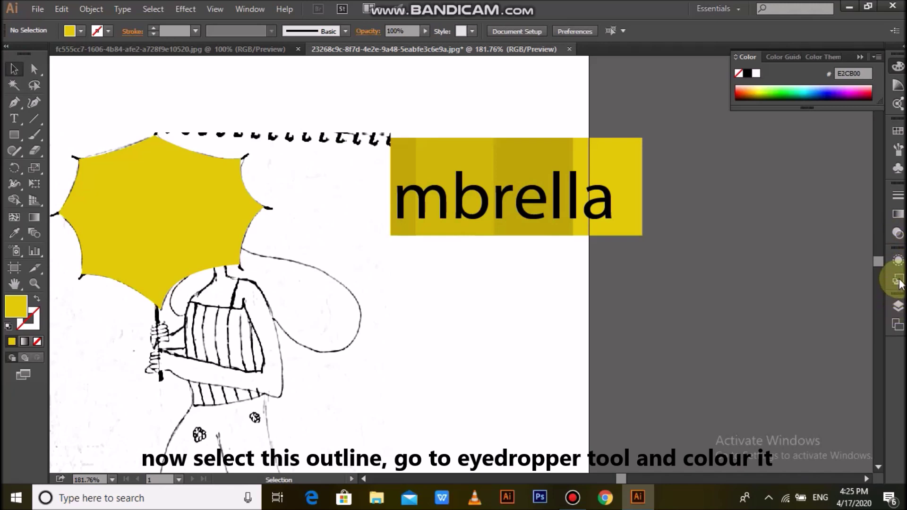
pyautogui.click(897, 306)
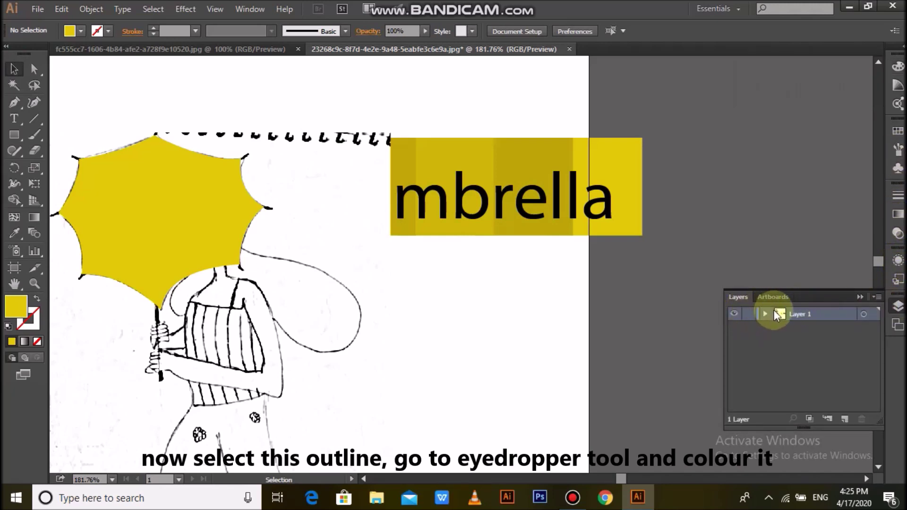
# Step: Hide the yellow umbrella <Path> in Layer 1 and zoom in close on the umbrella sketch
pyautogui.click(765, 313)
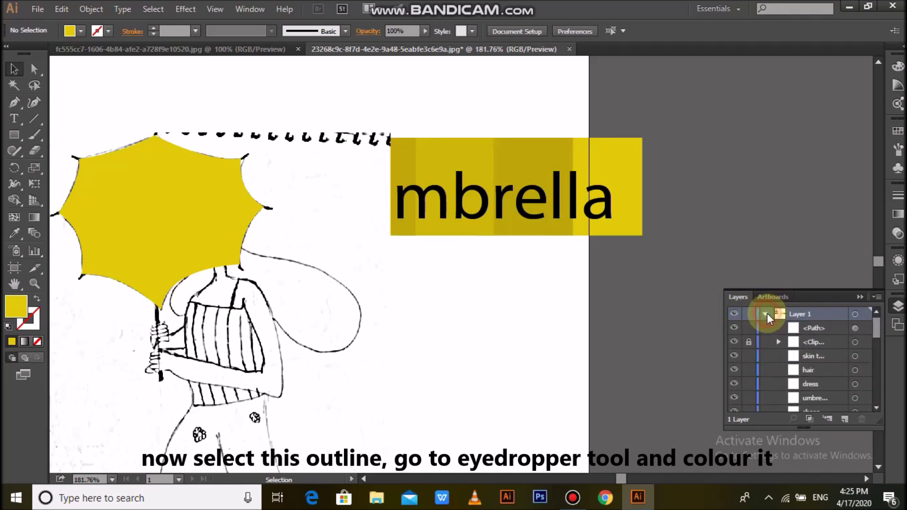
pyautogui.click(796, 330)
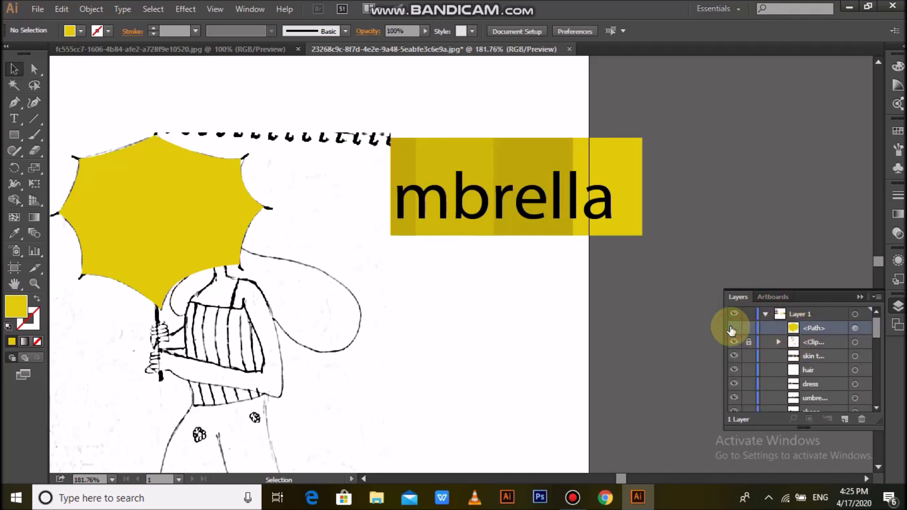
pyautogui.click(733, 328)
pyautogui.click(34, 283)
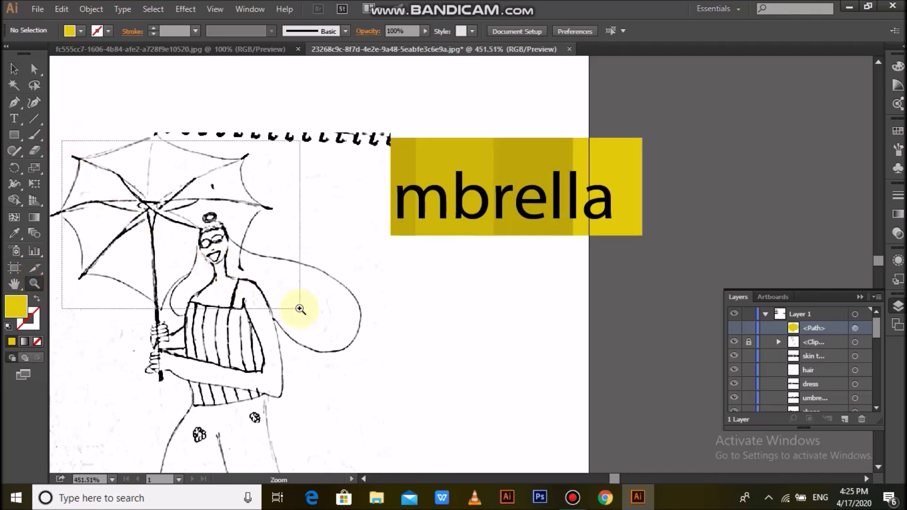
pyautogui.moveTo(143, 228); pyautogui.dragTo(297, 308)
pyautogui.scroll(1, 419, 313)
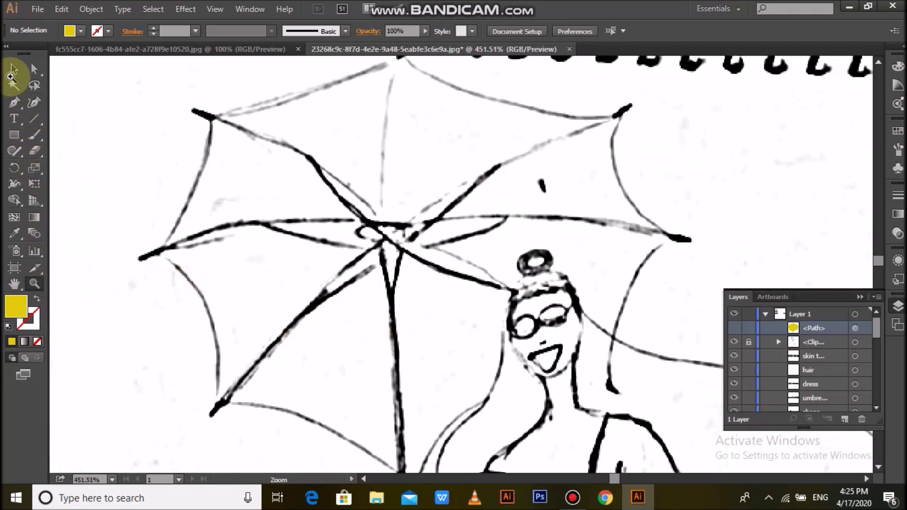
# Step: Set up the Pen with a default black stroke and no fill
pyautogui.click(14, 102)
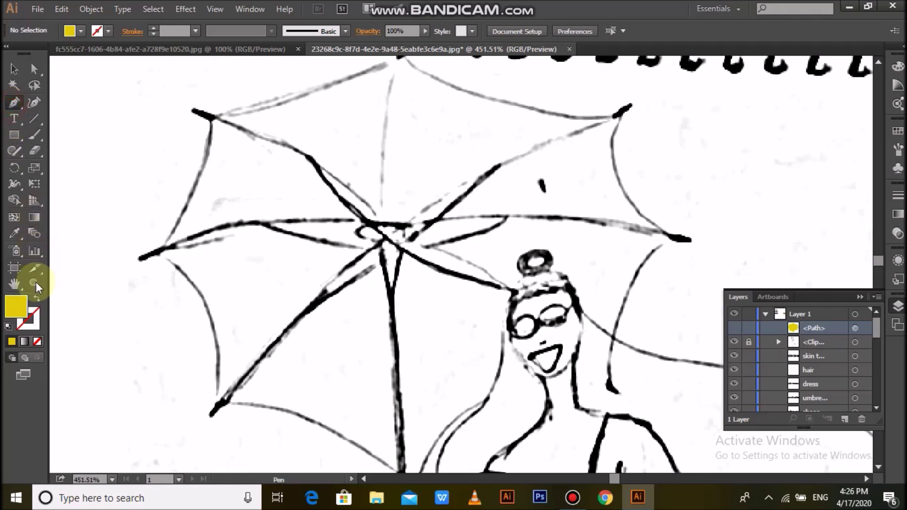
pyautogui.click(35, 300)
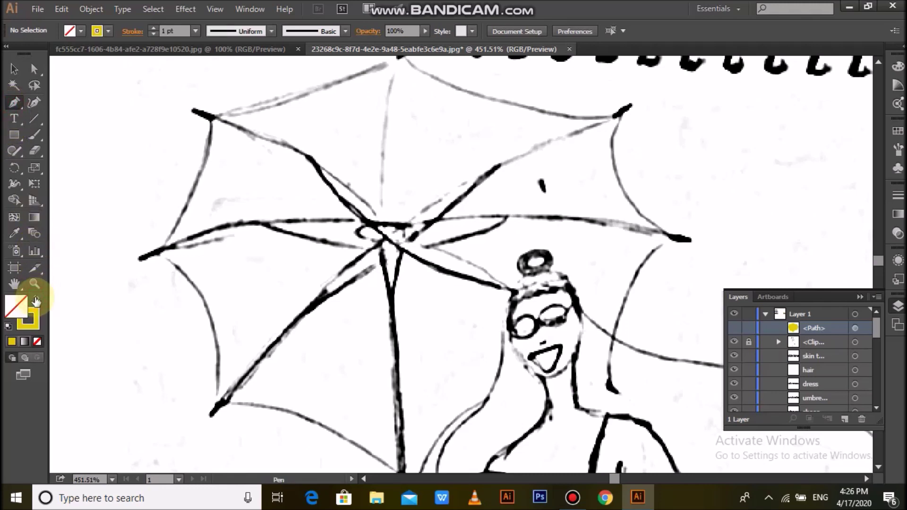
pyautogui.click(9, 325)
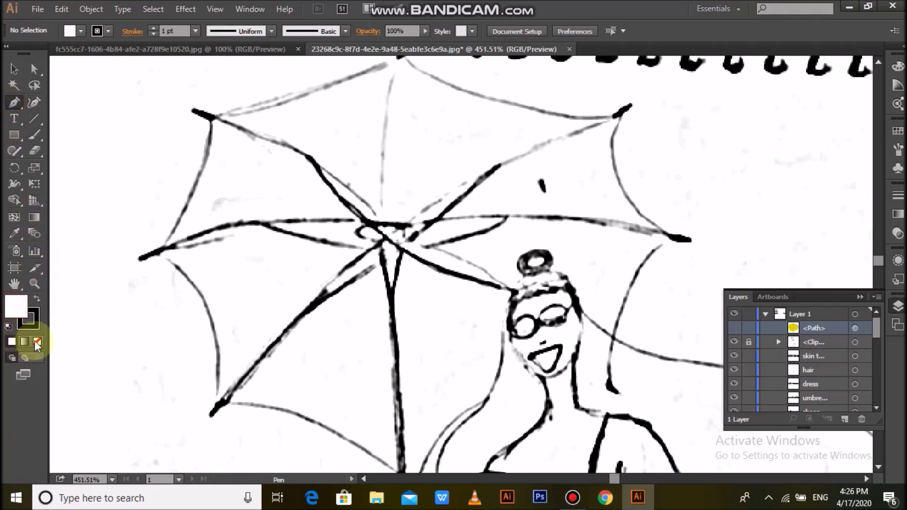
pyautogui.press('/')
# Step: Trace the left and upper-left umbrella ribs running into the hub
pyautogui.click(139, 259)
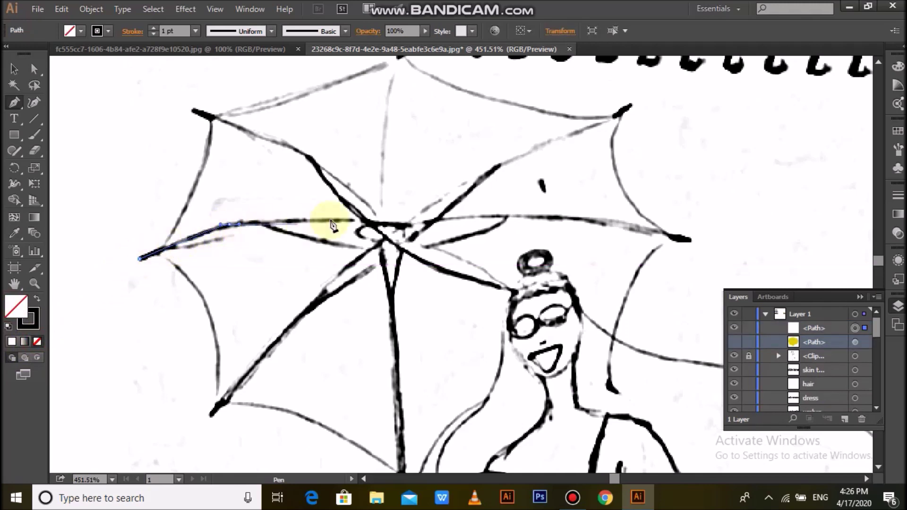
pyautogui.moveTo(379, 224); pyautogui.dragTo(406, 236)
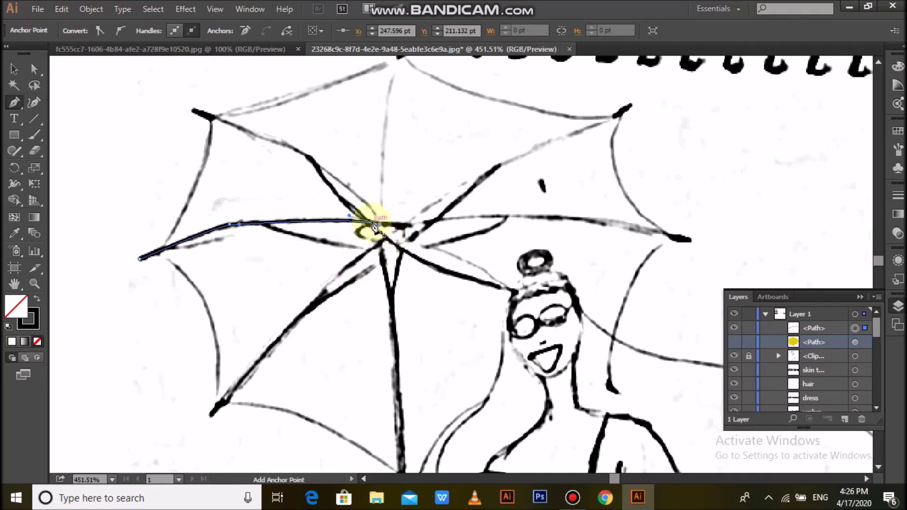
pyautogui.keyDown('ctrl'); pyautogui.click(60, 162); pyautogui.keyUp('ctrl')
pyautogui.click(193, 110)
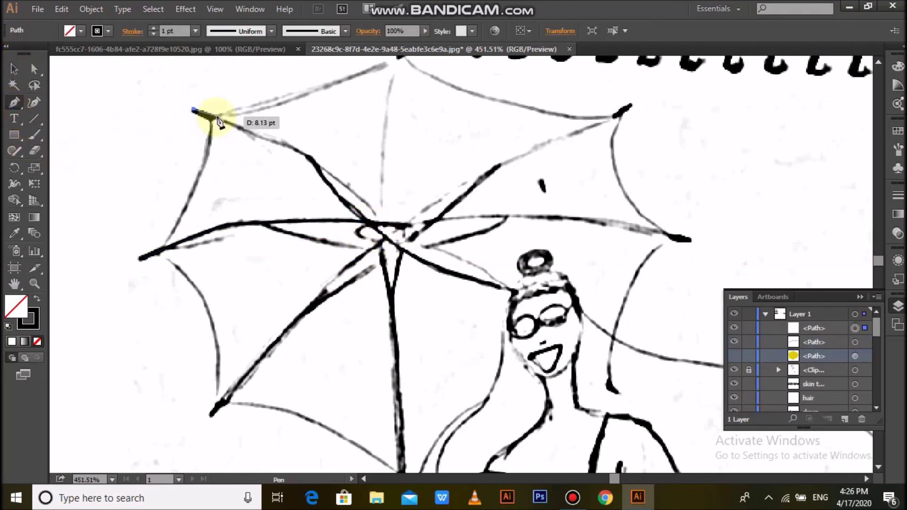
pyautogui.click(311, 156)
pyautogui.click(380, 224)
pyautogui.rightClick(389, 226)
pyautogui.click(414, 232)
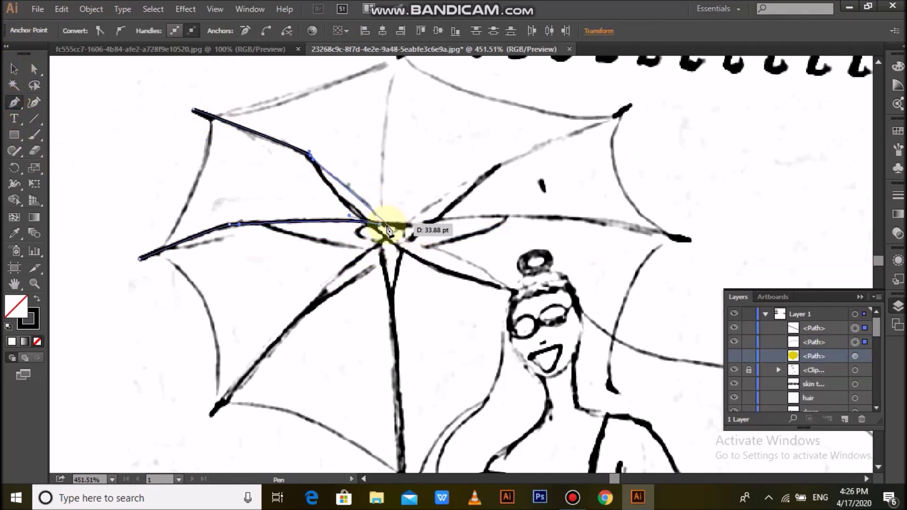
pyautogui.click(383, 226)
pyautogui.click(14, 103)
# Step: Trace the top spoke down through the hub to the lower-left rib end
pyautogui.scroll(1, 307, 89)
pyautogui.click(407, 75)
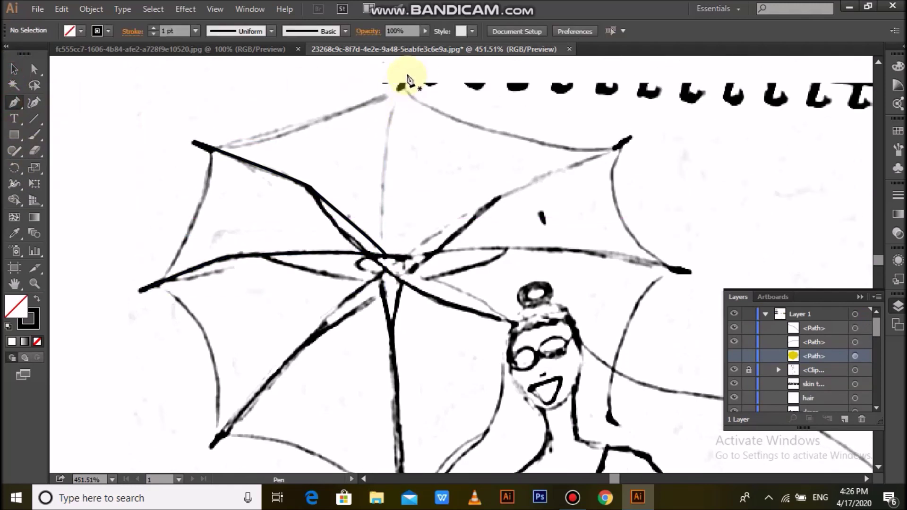
pyautogui.moveTo(381, 256); pyautogui.dragTo(393, 293)
pyautogui.rightClick(394, 292)
pyautogui.click(446, 41)
pyautogui.rightClick(444, 202)
pyautogui.click(456, 208)
pyautogui.click(405, 73)
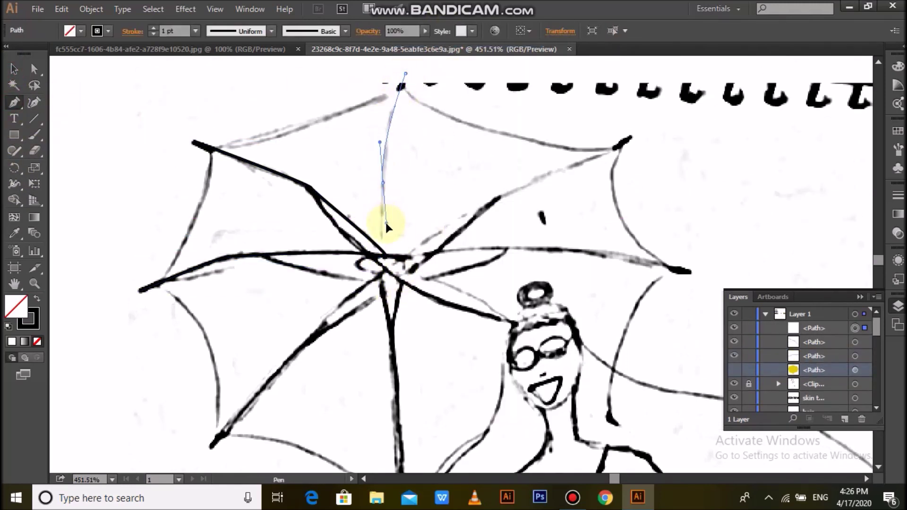
pyautogui.click(386, 264)
pyautogui.scroll(-2, 208, 453)
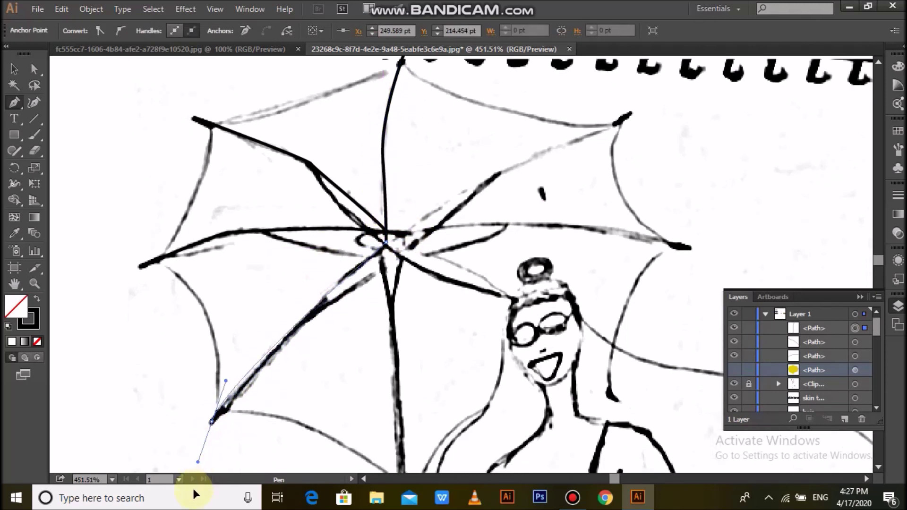
pyautogui.click(213, 382)
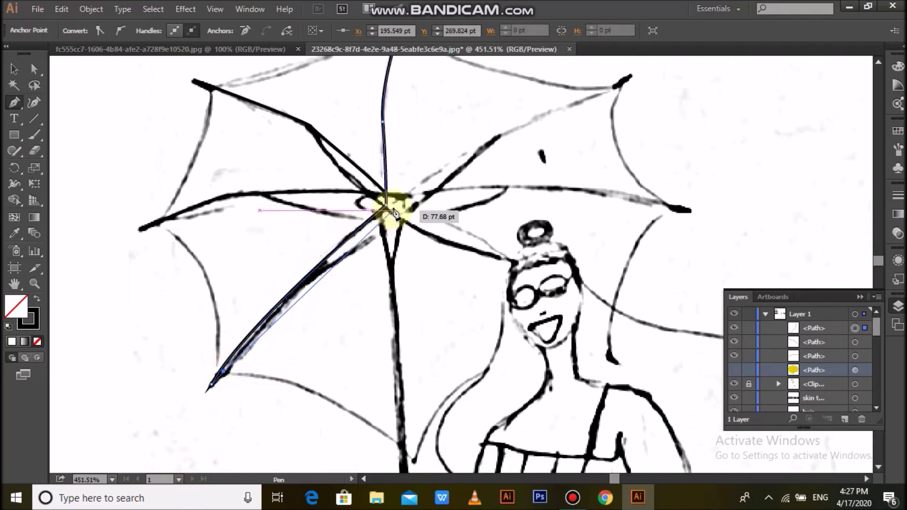
pyautogui.click(14, 102)
# Step: Trace the right rib from its tip to the hub with a curve
pyautogui.scroll(2, 333, 134)
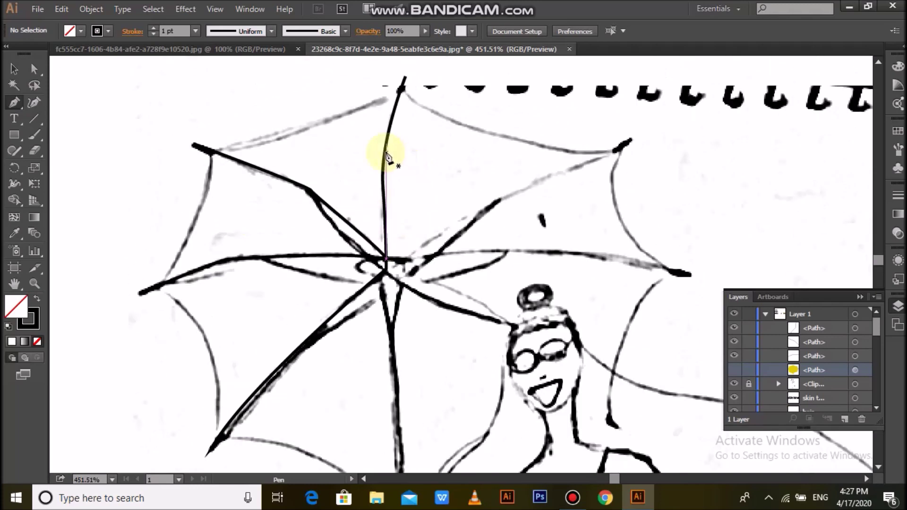
pyautogui.click(630, 138)
pyautogui.click(386, 260)
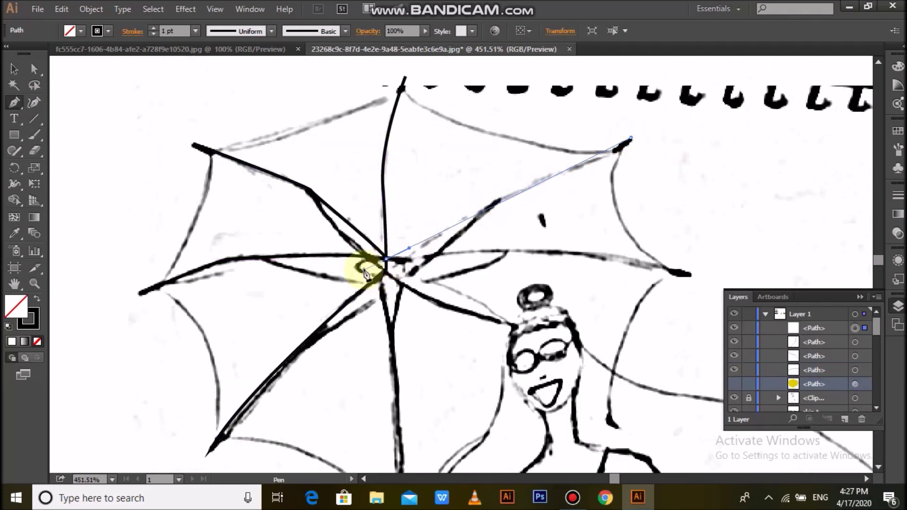
pyautogui.moveTo(687, 274)
pyautogui.mouseDown()
pyautogui.moveTo(710, 324)
pyautogui.moveTo(750, 310)
pyautogui.mouseUp()
pyautogui.click(688, 274)
pyautogui.scroll(-2, 675, 302)
pyautogui.scroll(-1, 620, 326)
# Step: Trace the lower-right rib and curve it where it meets the hub
pyautogui.click(14, 102)
pyautogui.click(612, 343)
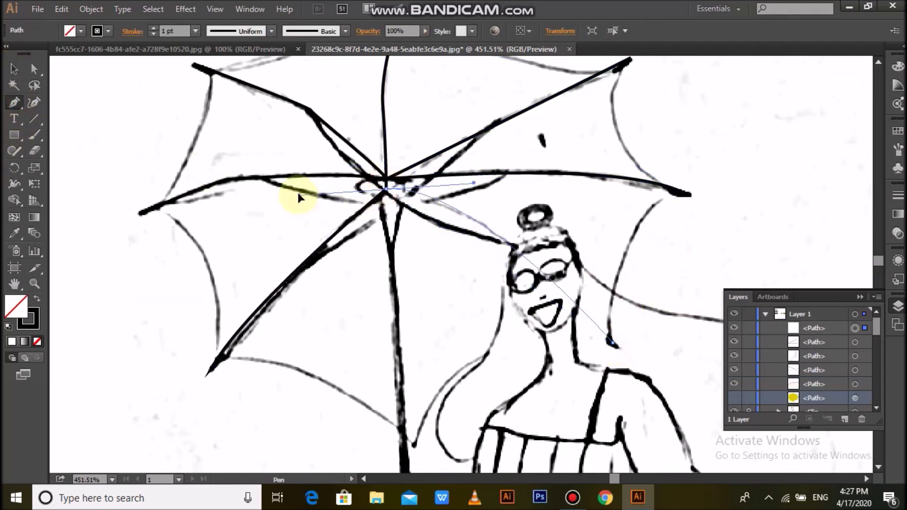
pyautogui.click(387, 187)
pyautogui.press('v')
pyautogui.click(96, 236)
pyautogui.scroll(1, 96, 236)
pyautogui.click(14, 102)
pyautogui.moveTo(386, 234); pyautogui.dragTo(476, 236)
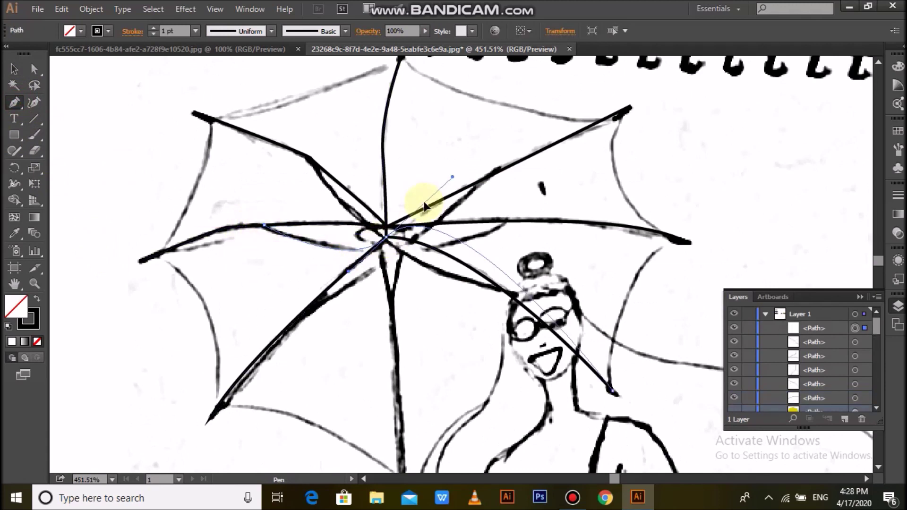
# Step: Trace the inner curved rib and another upper-left rib through the hub
pyautogui.click(367, 254)
pyautogui.click(407, 253)
pyautogui.moveTo(506, 221); pyautogui.dragTo(517, 203)
pyautogui.click(15, 69)
pyautogui.click(324, 178)
pyautogui.press('p')
pyautogui.click(310, 159)
pyautogui.moveTo(499, 287); pyautogui.dragTo(530, 280)
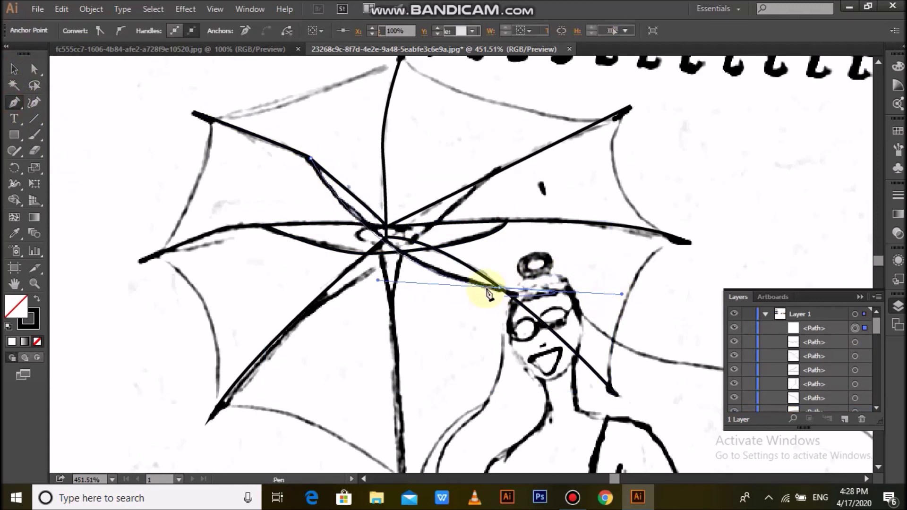
pyautogui.click(14, 69)
# Step: Trace the final lower-left rib and select all the traced rib paths
pyautogui.click(14, 103)
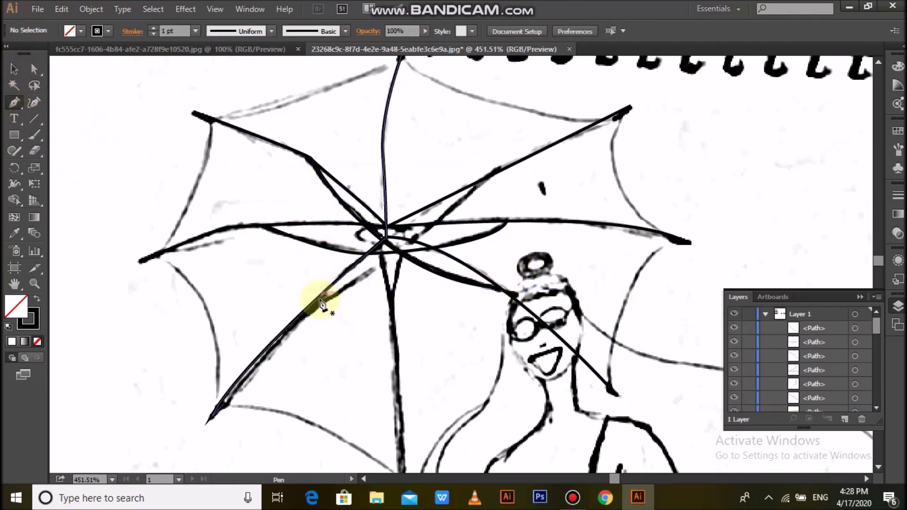
pyautogui.click(318, 297)
pyautogui.moveTo(494, 173); pyautogui.dragTo(511, 120)
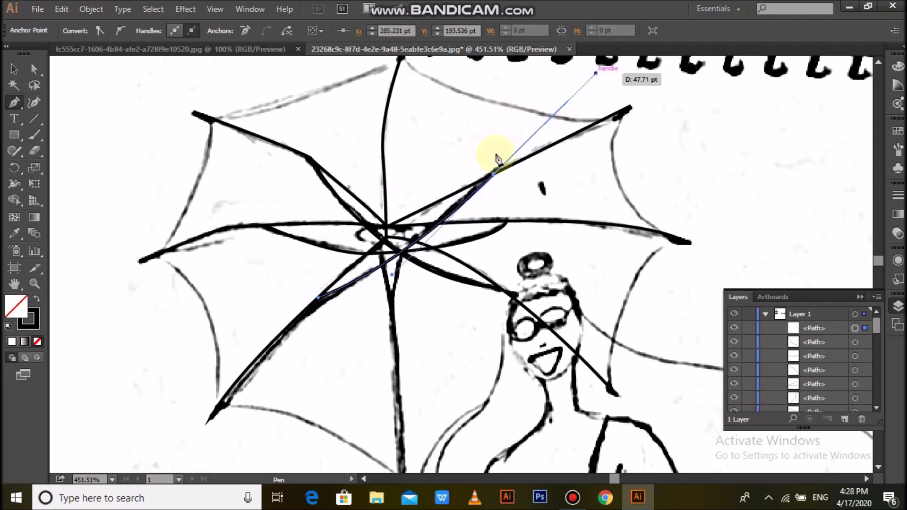
pyautogui.click(14, 69)
pyautogui.moveTo(107, 110); pyautogui.dragTo(663, 442)
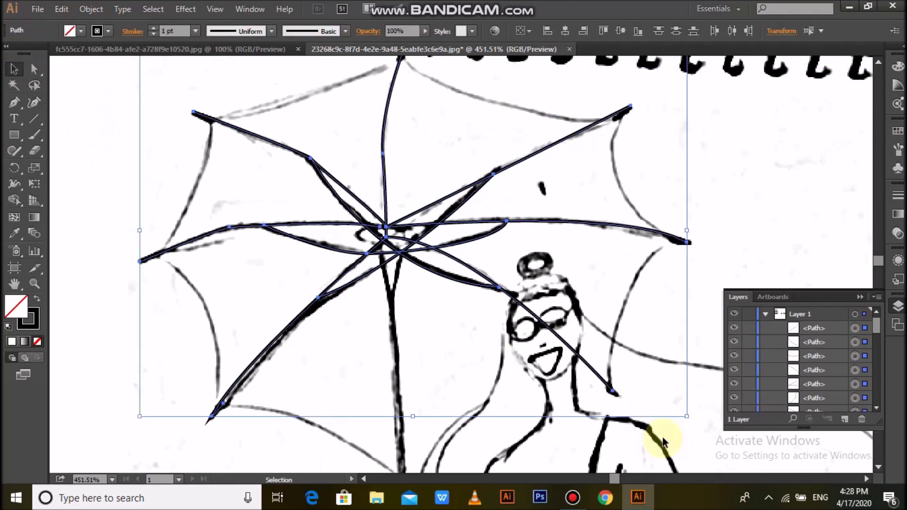
# Step: Give the selected rib strokes a 3 pt weight and a tapered width profile, then deselect
pyautogui.scroll(-1, 662, 442)
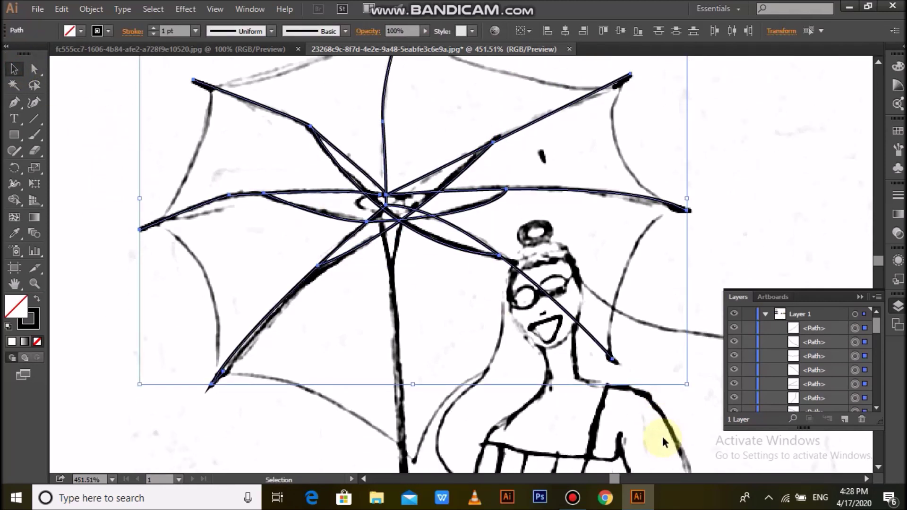
pyautogui.scroll(2, 662, 437)
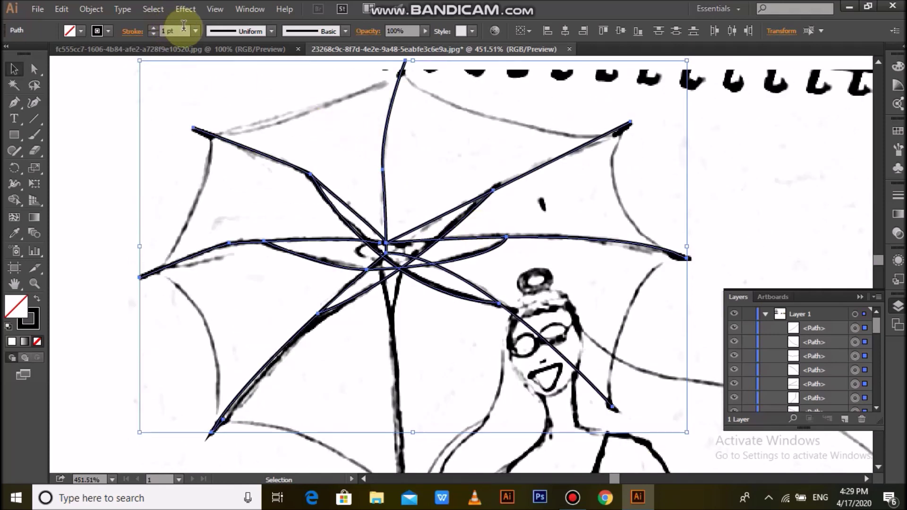
pyautogui.click(193, 31)
pyautogui.click(215, 133)
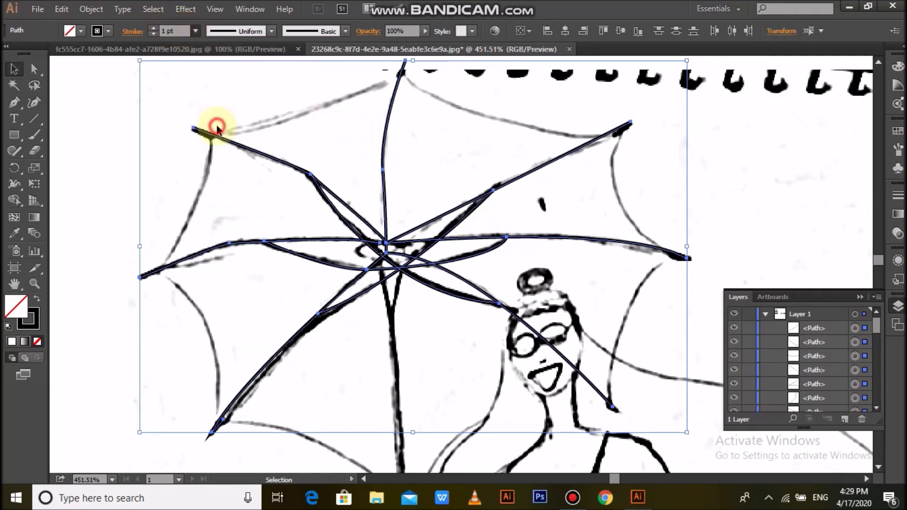
pyautogui.click(195, 31)
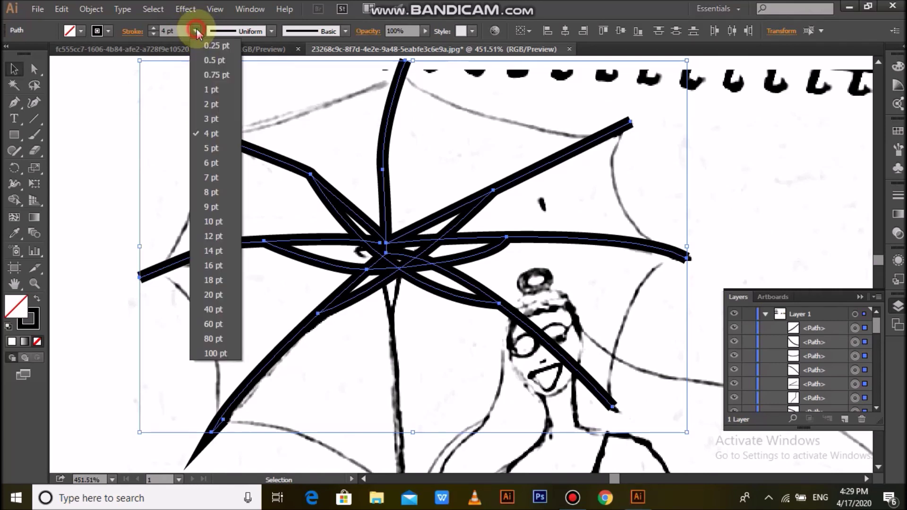
pyautogui.click(206, 103)
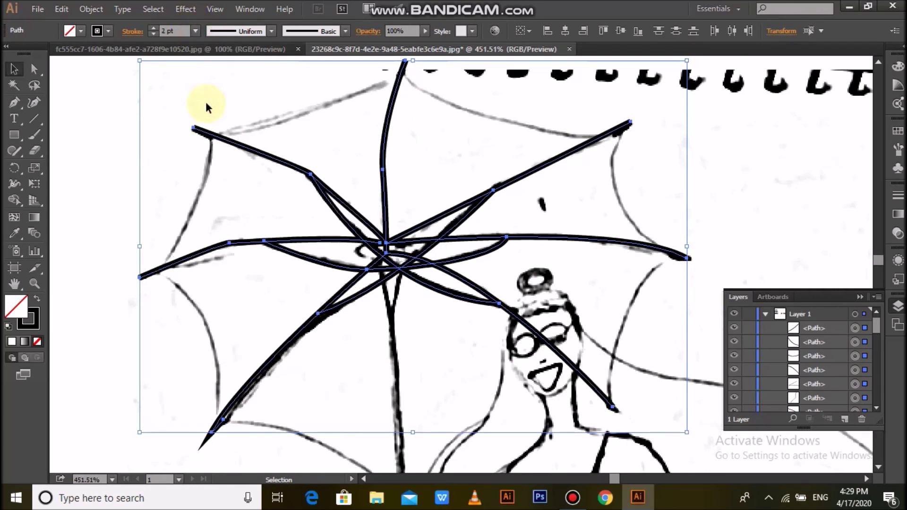
pyautogui.click(347, 31)
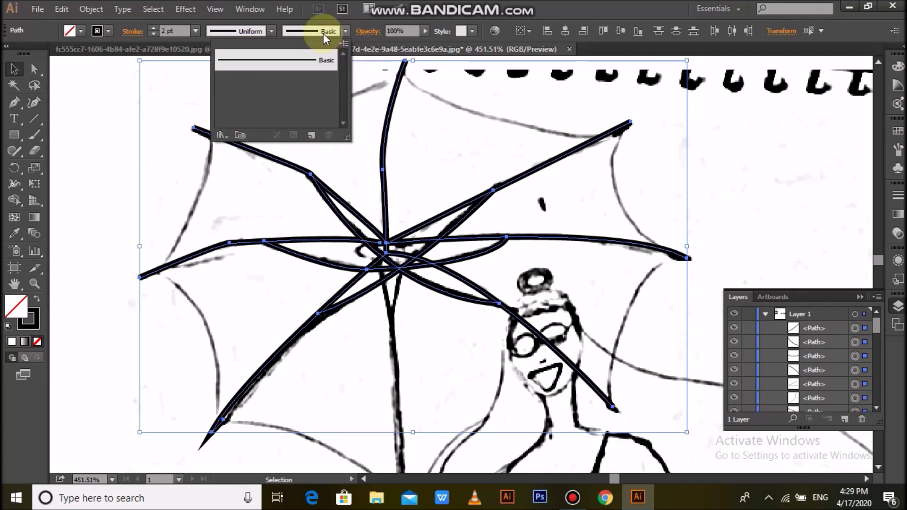
pyautogui.click(275, 24)
pyautogui.click(272, 32)
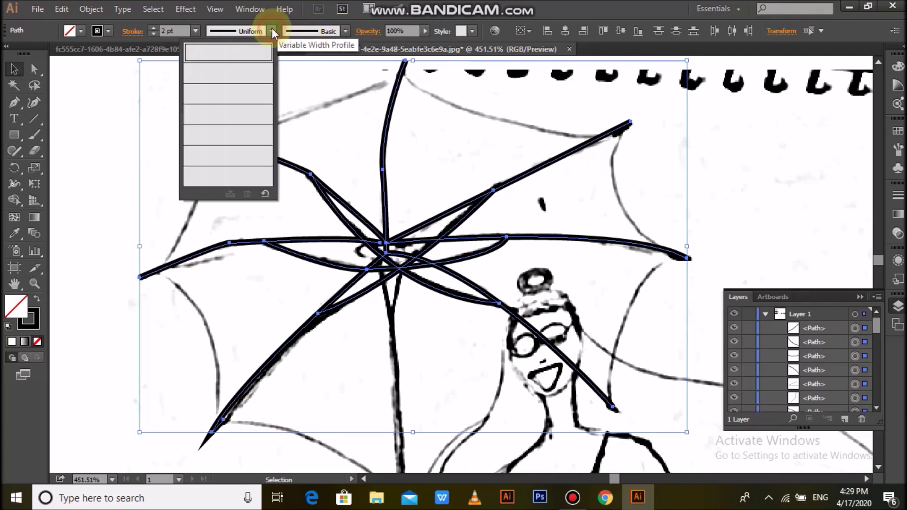
pyautogui.click(258, 71)
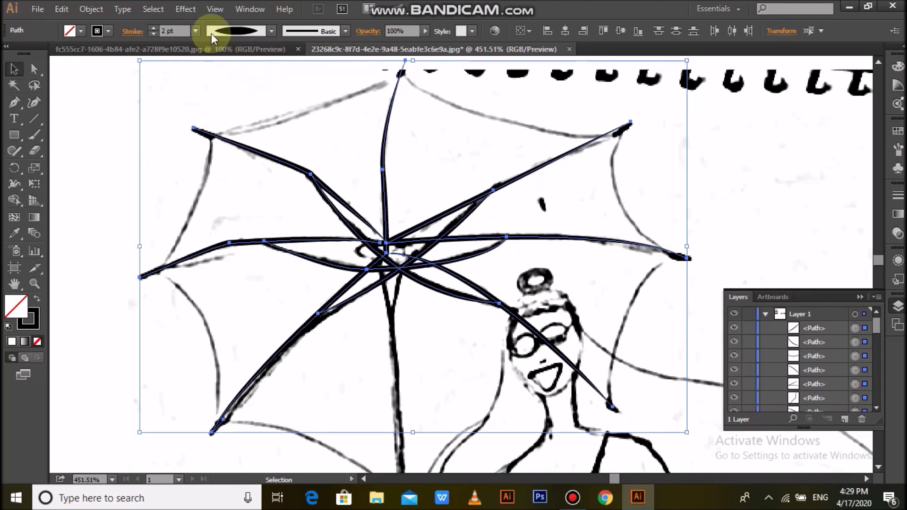
pyautogui.click(195, 31)
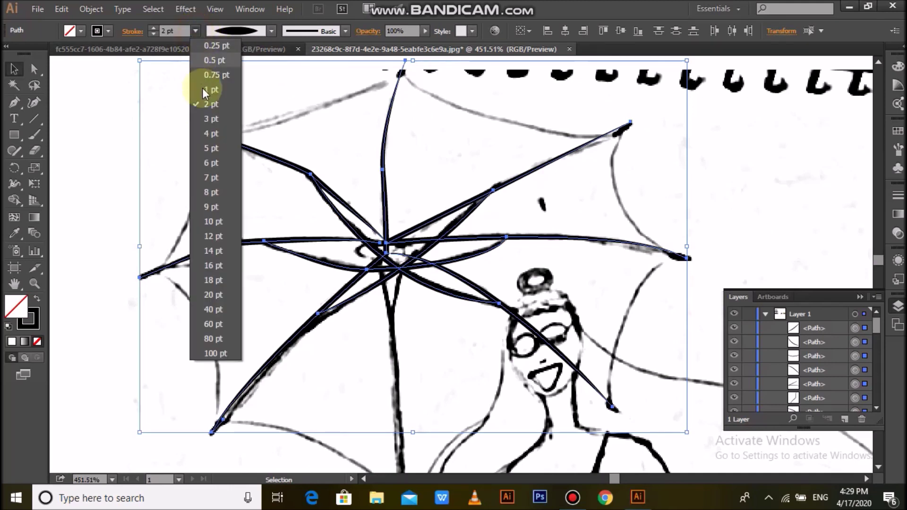
pyautogui.click(209, 119)
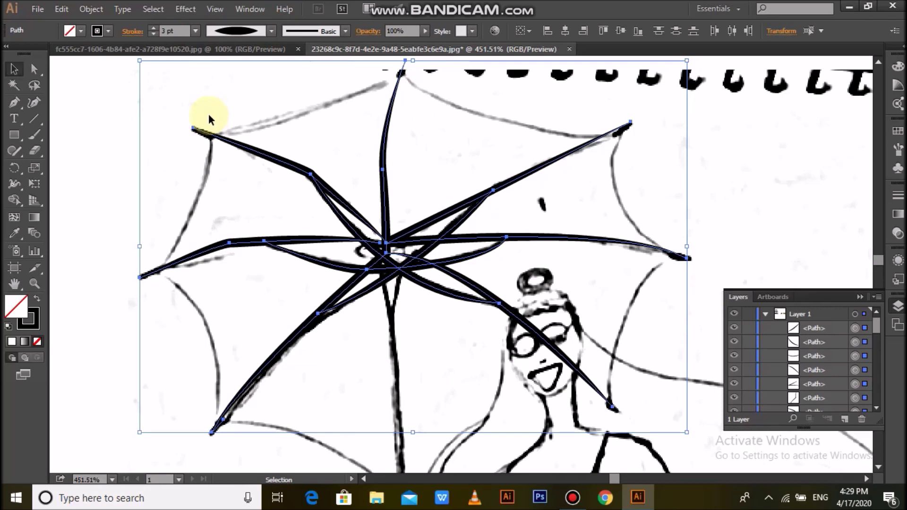
pyautogui.click(112, 170)
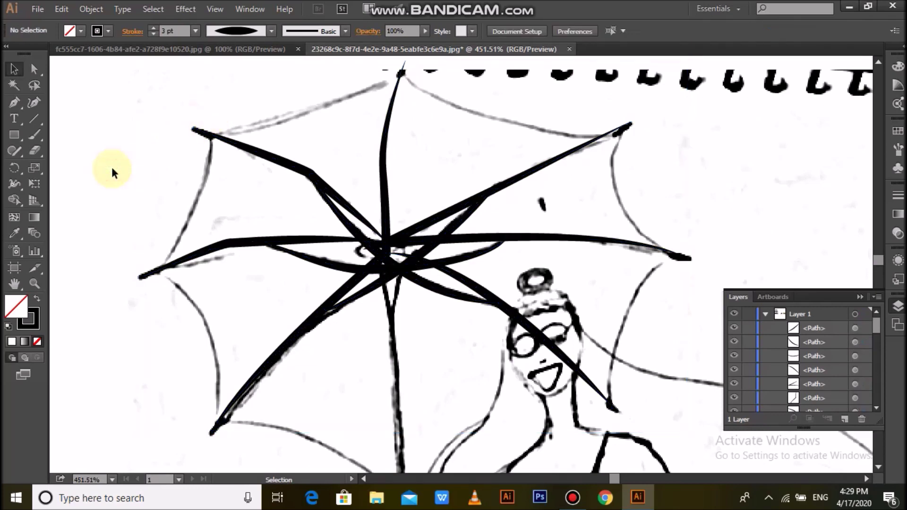
# Step: Nudge the yellow canopy's lower-right anchor slightly right with Direct Selection
pyautogui.scroll(-1, 111, 167)
pyautogui.scroll(-1, 112, 167)
pyautogui.scroll(-1, 111, 166)
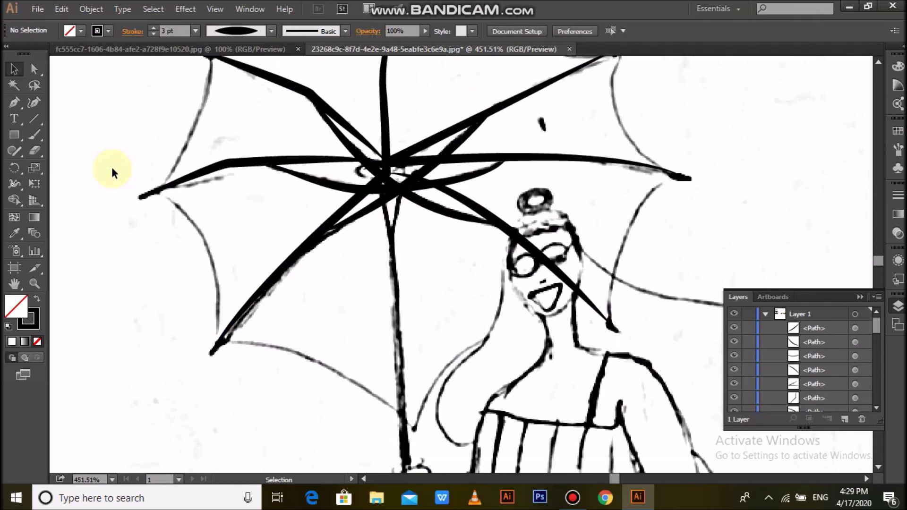
pyautogui.scroll(1, 112, 168)
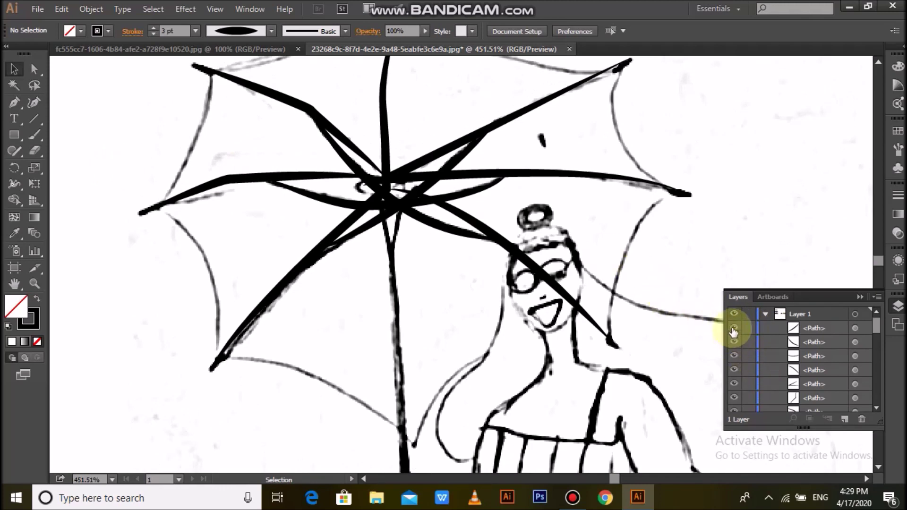
pyautogui.scroll(3, 572, 198)
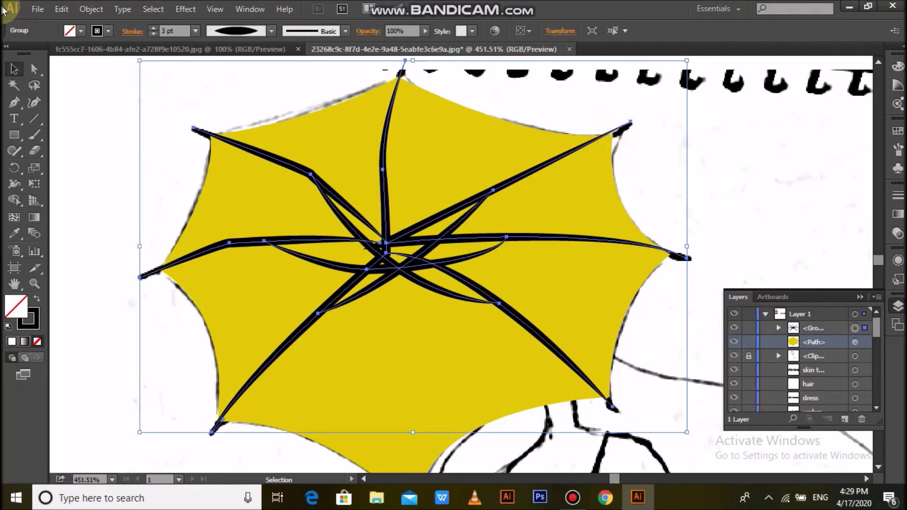
pyautogui.press('a')
pyautogui.scroll(-2, 683, 257)
pyautogui.moveTo(613, 361); pyautogui.dragTo(619, 361)
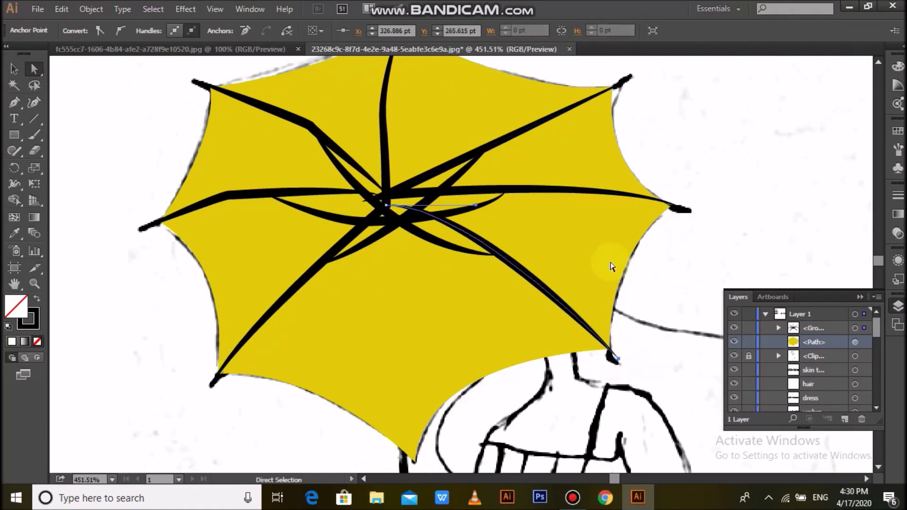
pyautogui.scroll(-2, 410, 413)
# Step: With the canopy hidden, draw a black oval hub and a triangular shaft top beneath it
pyautogui.click(733, 342)
pyautogui.moveTo(15, 135); pyautogui.dragTo(41, 135)
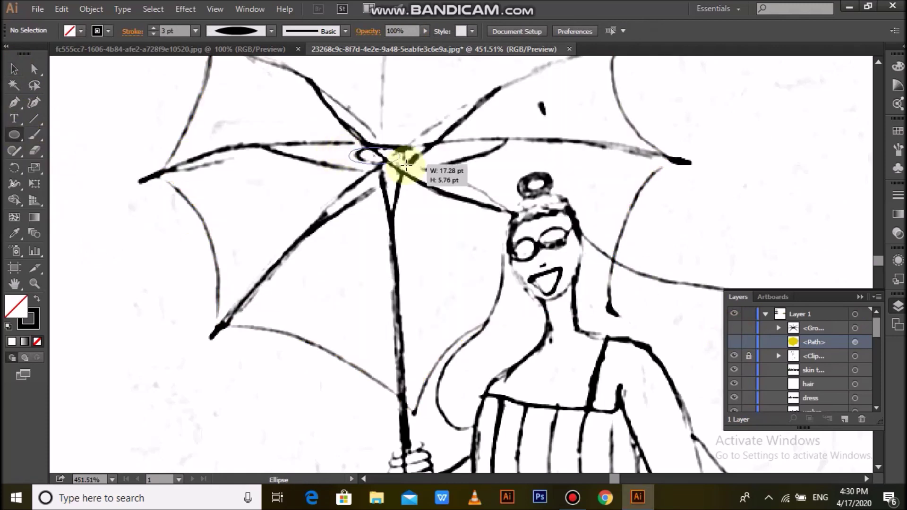
pyautogui.moveTo(348, 147); pyautogui.dragTo(436, 169)
pyautogui.hotkey('shift', 'x')
pyautogui.press('p')
pyautogui.click(373, 168)
pyautogui.click(390, 232)
pyautogui.click(410, 169)
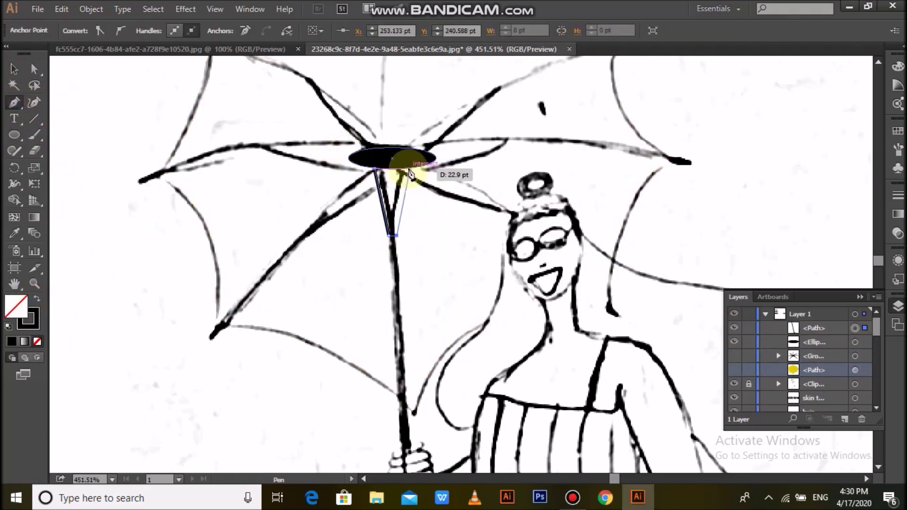
pyautogui.click(373, 168)
# Step: Add a straight 4 pt black shaft line and show the yellow canopy again
pyautogui.scroll(-4, 390, 236)
pyautogui.moveTo(390, 140); pyautogui.dragTo(405, 416)
pyautogui.scroll(2, 405, 330)
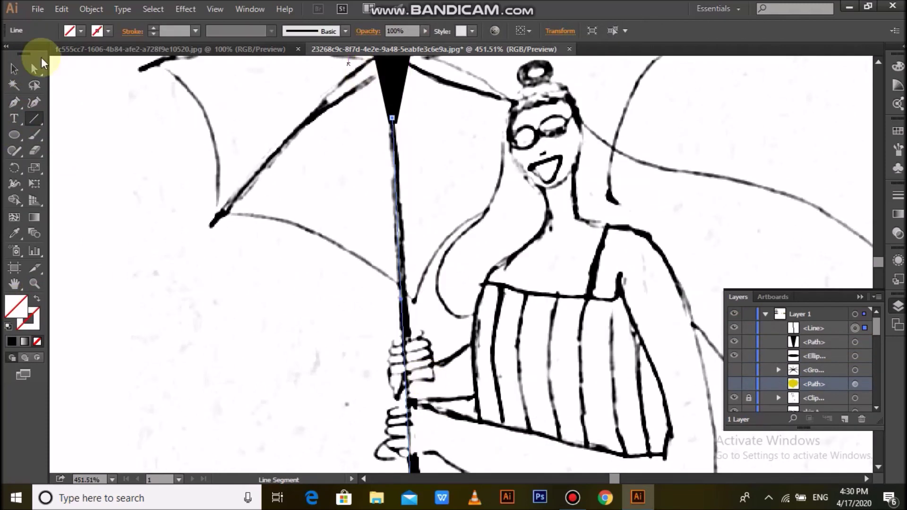
pyautogui.click(398, 182)
pyautogui.click(195, 31)
pyautogui.click(212, 154)
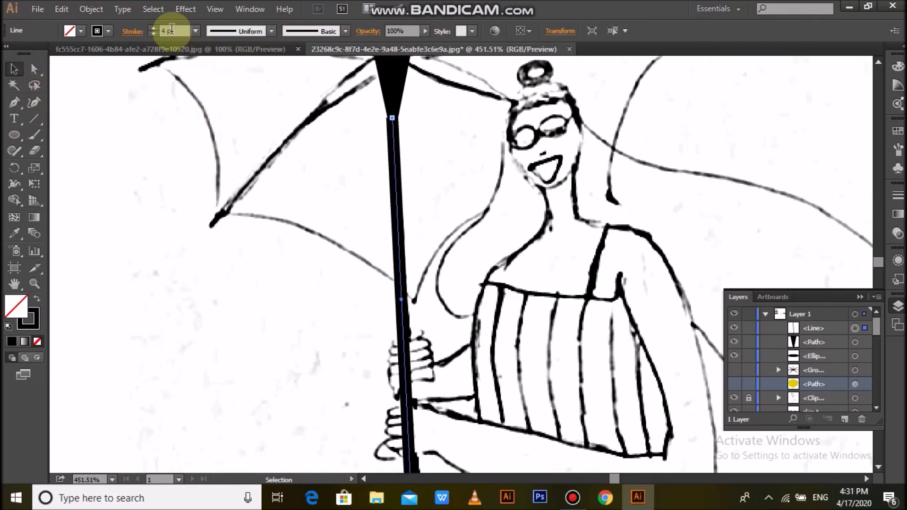
pyautogui.scroll(-5, 335, 293)
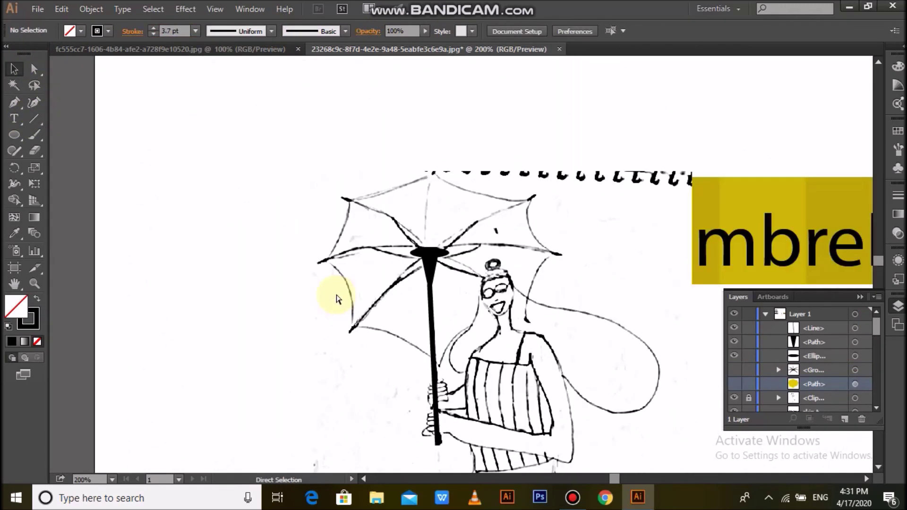
pyautogui.rightClick(439, 262)
pyautogui.click(472, 98)
pyautogui.click(734, 342)
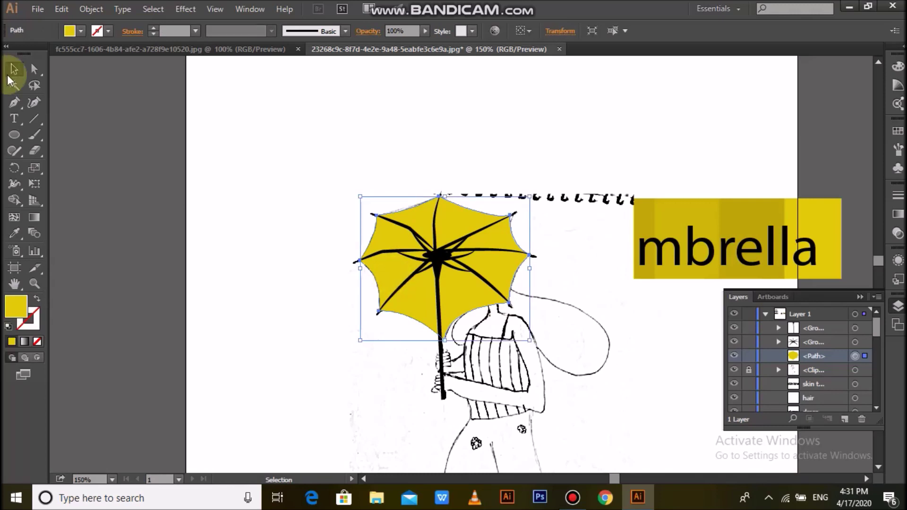
# Step: Sketch a shading outline over the umbrella's left side and fill it with the darker reference yellow
pyautogui.moveTo(710, 248); pyautogui.dragTo(428, 137)
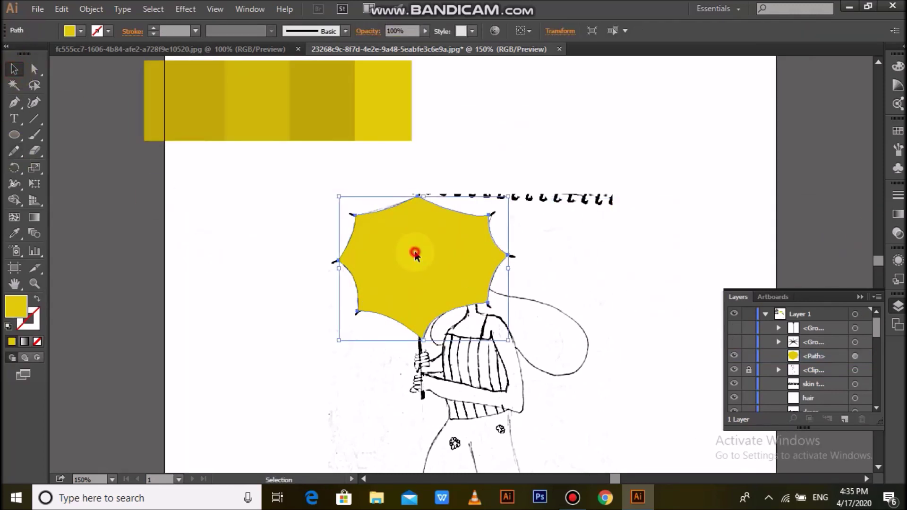
pyautogui.click(11, 153)
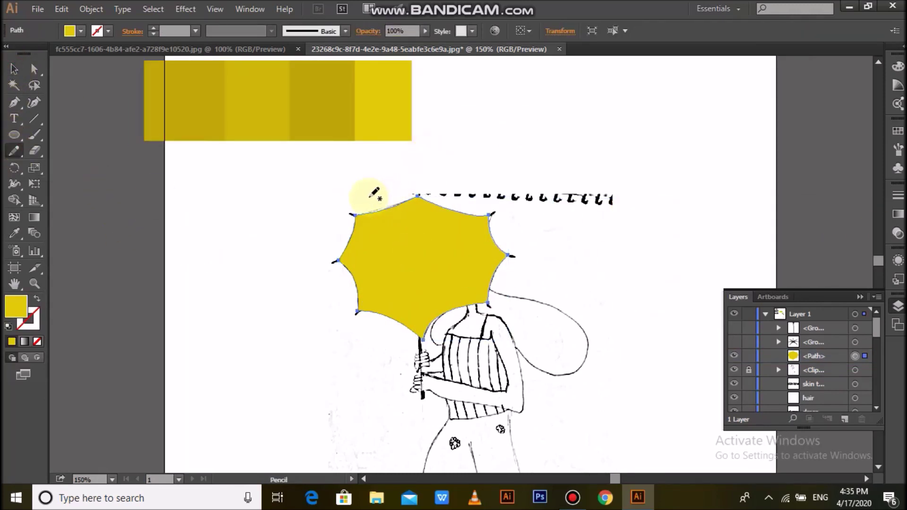
pyautogui.moveTo(401, 227); pyautogui.dragTo(374, 244)
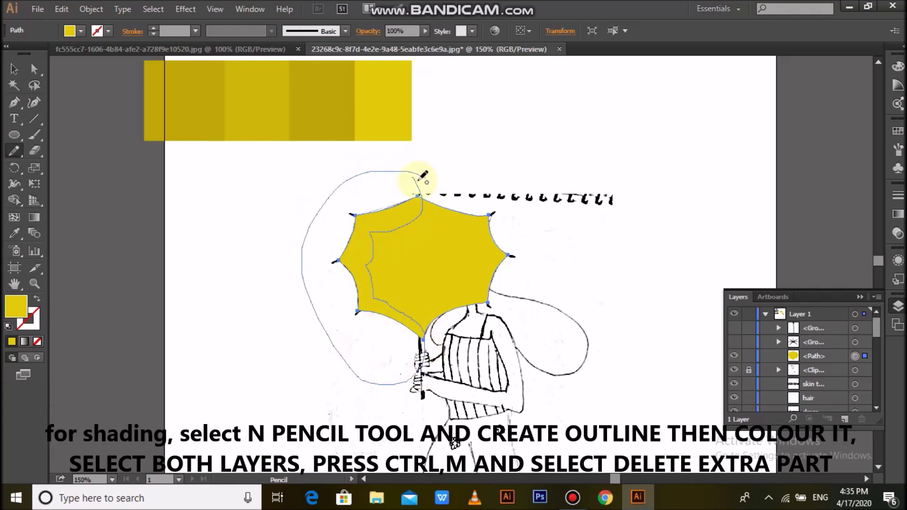
pyautogui.click(13, 154)
pyautogui.click(14, 232)
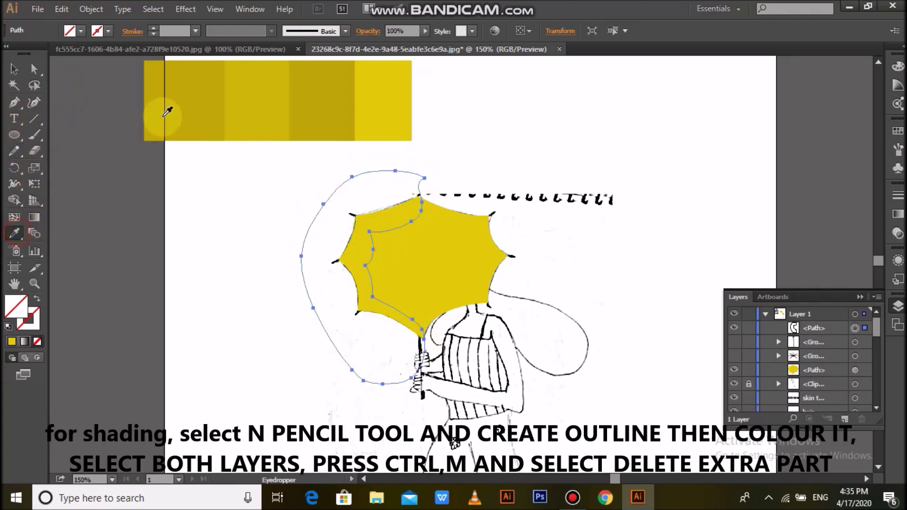
pyautogui.click(323, 100)
# Step: Split the shading against the canopy with Shape Builder and delete the part outside the umbrella
pyautogui.click(14, 68)
pyautogui.moveTo(239, 194); pyautogui.dragTo(373, 284)
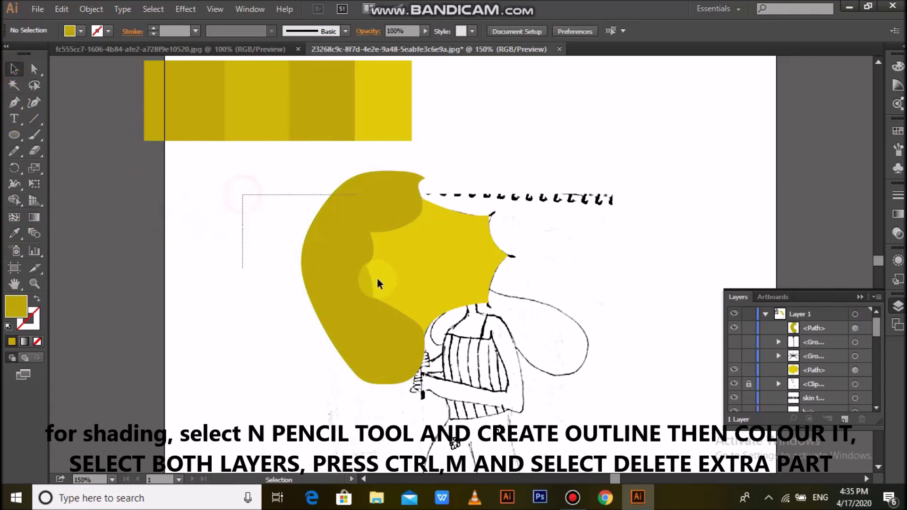
pyautogui.click(15, 201)
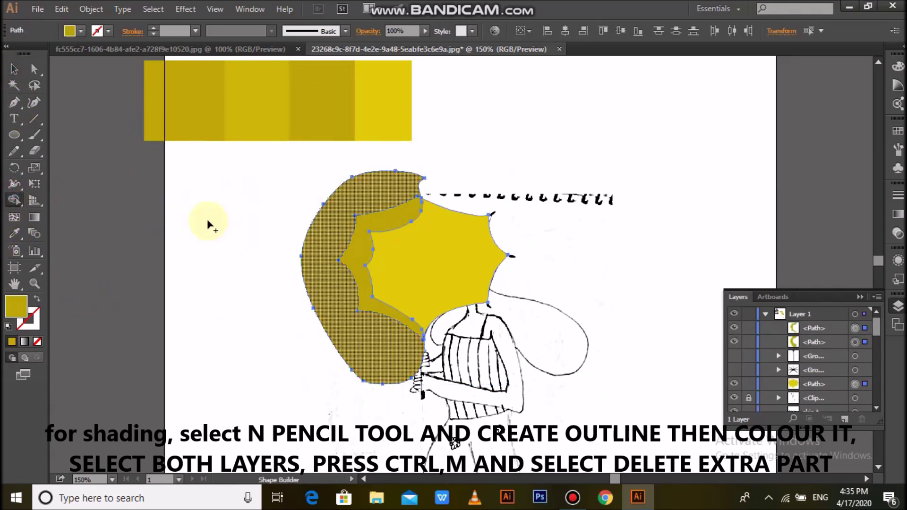
pyautogui.click(376, 338)
pyautogui.click(13, 71)
pyautogui.click(299, 210)
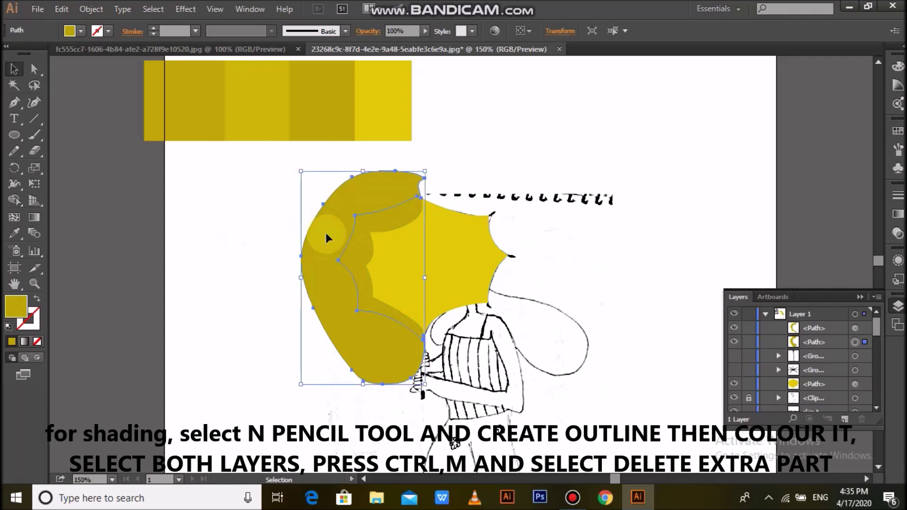
pyautogui.press('Delete')
pyautogui.click(382, 235)
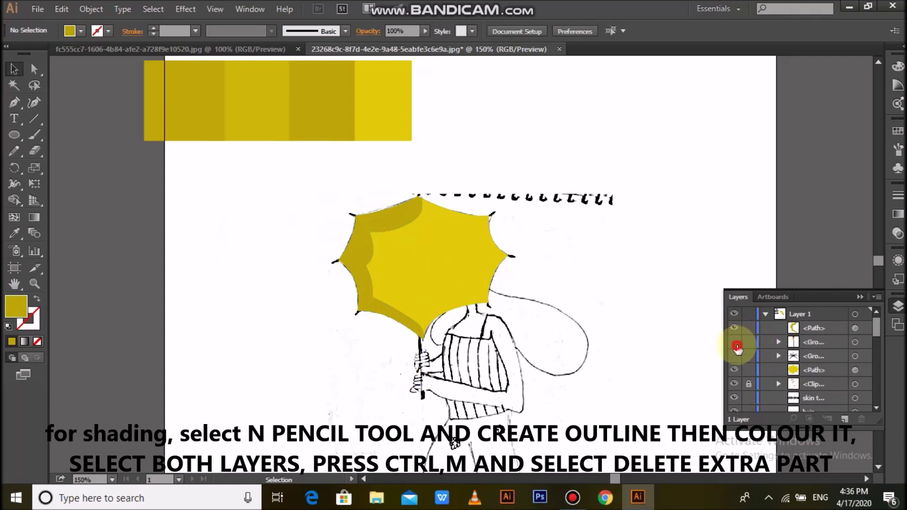
# Step: Group the dark shading with the yellow canopy, undoing an accidental send-to-back
pyautogui.click(358, 277)
pyautogui.keyDown('shift'); pyautogui.click(404, 299); pyautogui.keyUp('shift')
pyautogui.rightClick(403, 292)
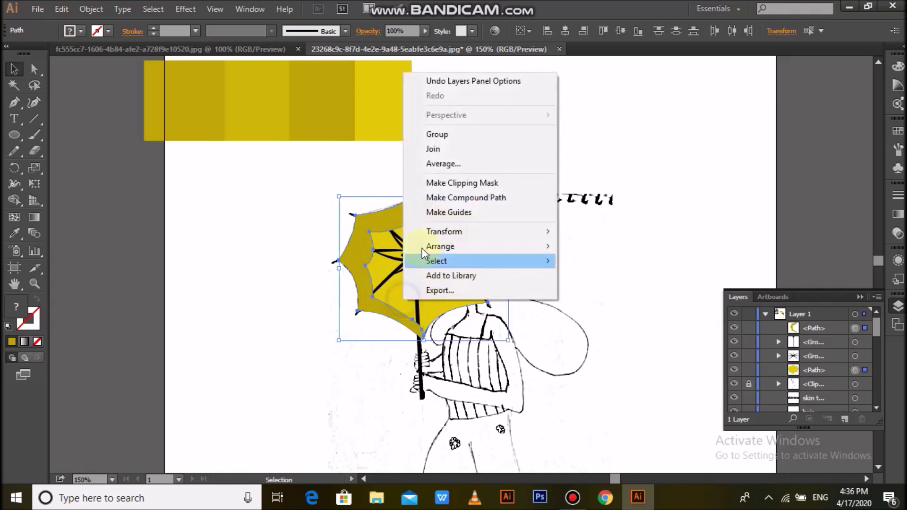
pyautogui.click(466, 135)
pyautogui.rightClick(434, 221)
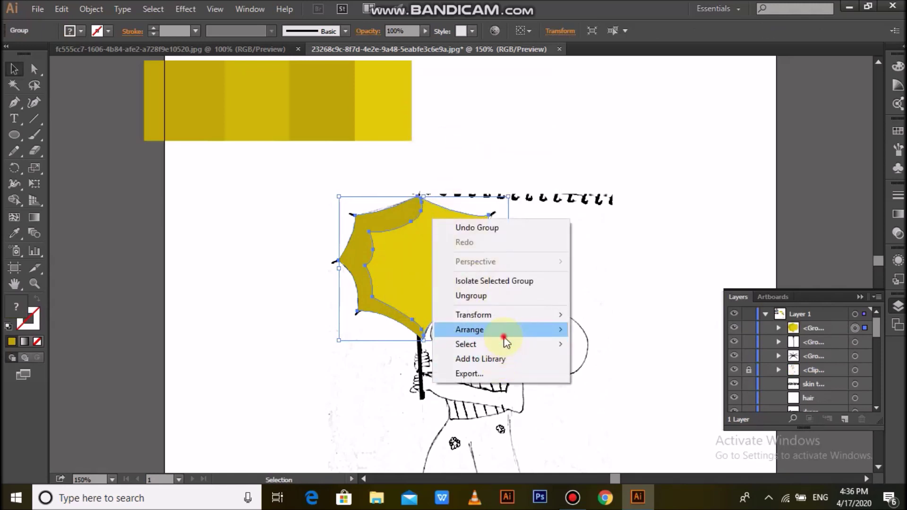
pyautogui.click(609, 372)
pyautogui.rightClick(604, 270)
pyautogui.click(635, 278)
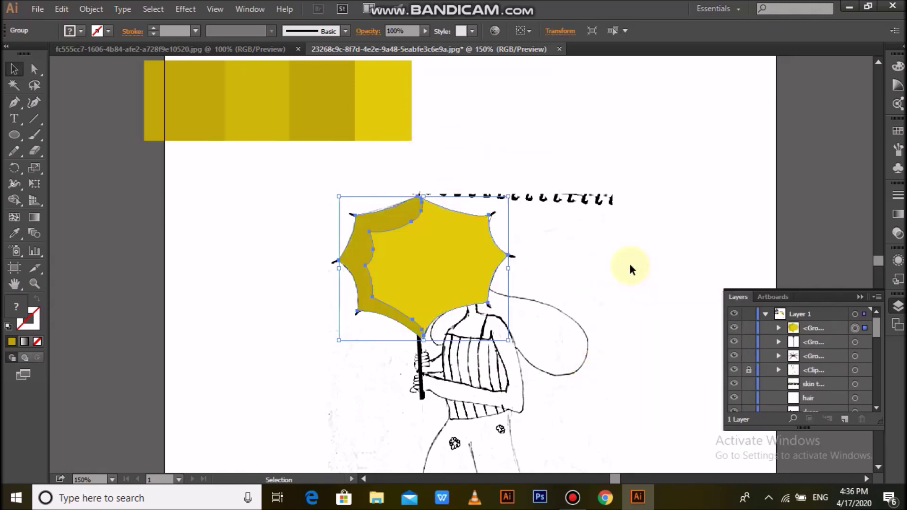
# Step: Move the umbrella group back one step, bring the handle to front, and put the spokes above it
pyautogui.rightClick(401, 244)
pyautogui.click(579, 378)
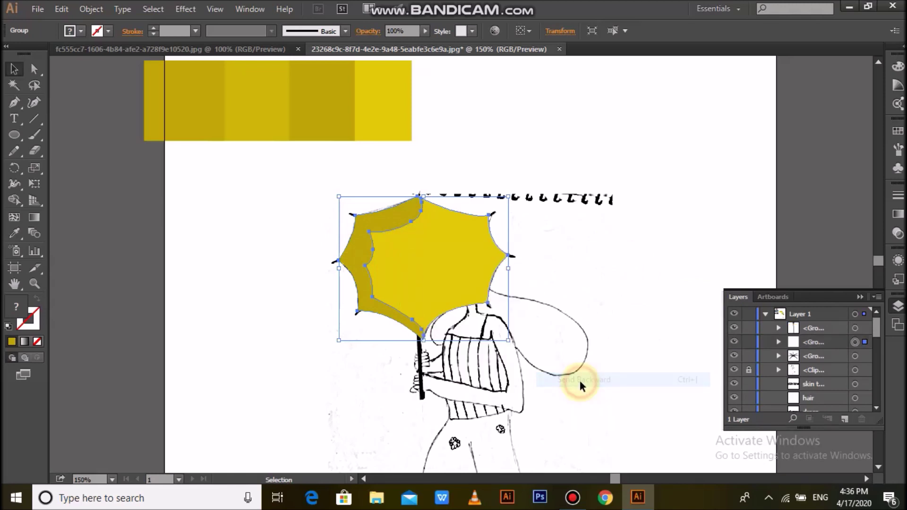
pyautogui.rightClick(415, 263)
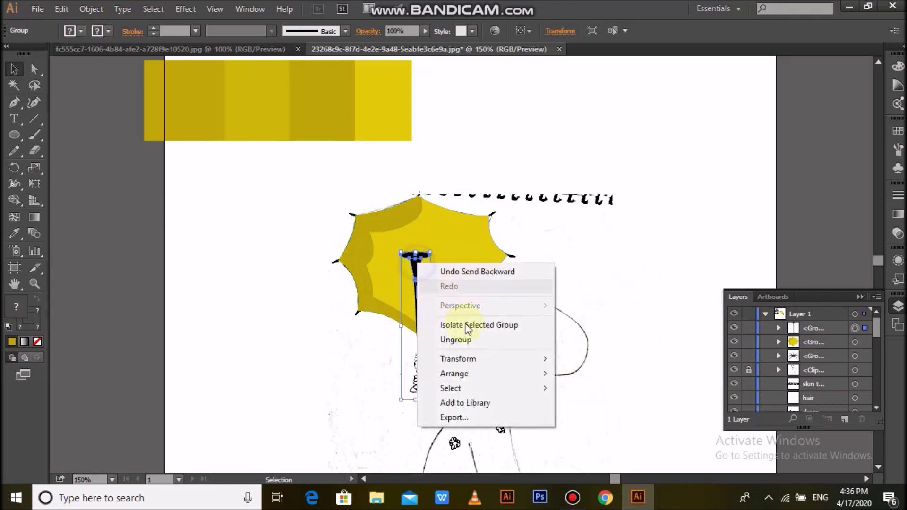
pyautogui.click(600, 375)
pyautogui.doubleClick(827, 360)
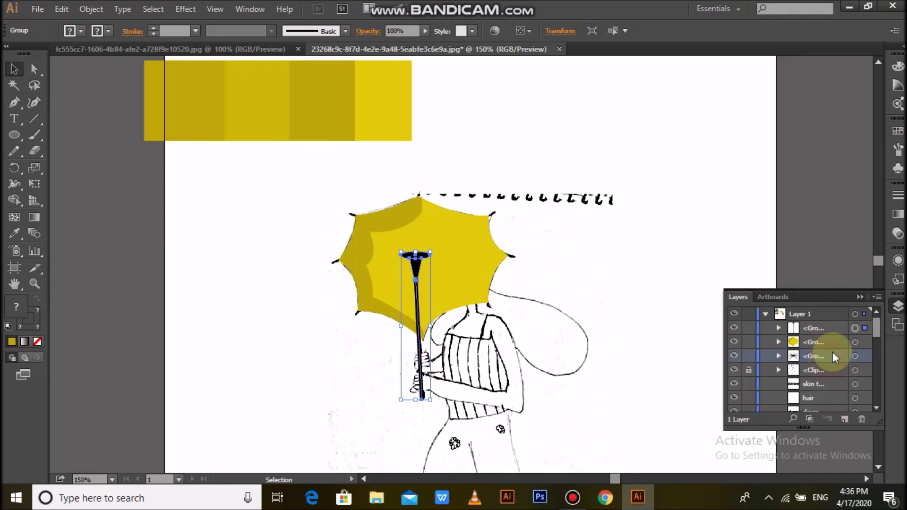
pyautogui.press('Escape')
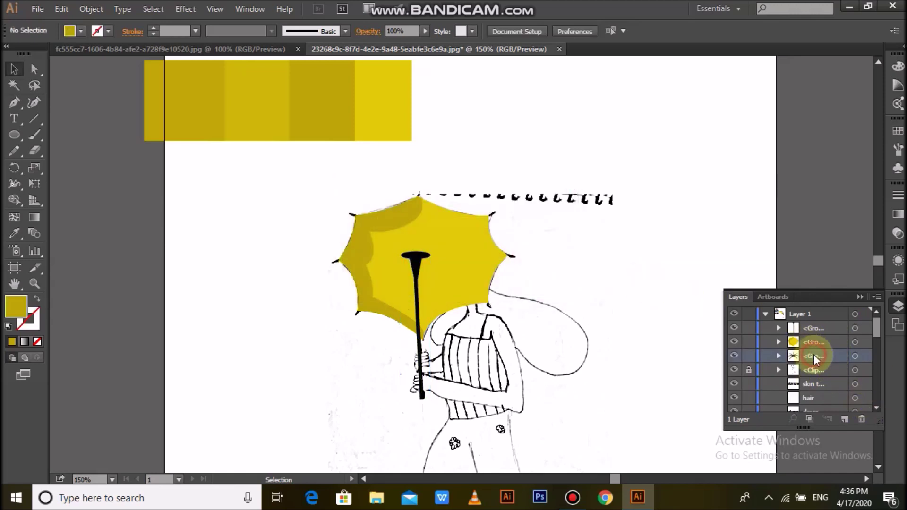
pyautogui.moveTo(813, 355); pyautogui.dragTo(813, 336)
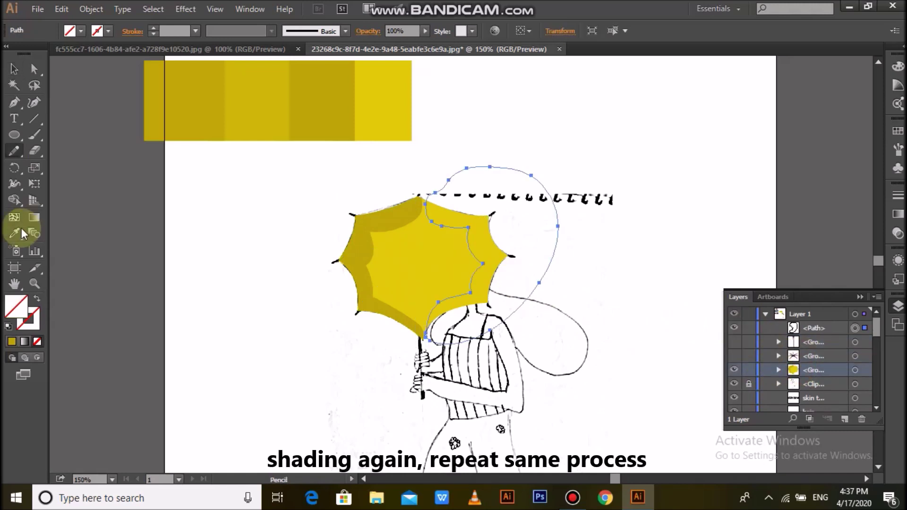
# Step: Fill the right-side shading with reference yellow and pull its corner up to the umbrella peak
pyautogui.click(180, 92)
pyautogui.press('v')
pyautogui.keyDown('shift'); pyautogui.click(442, 289); pyautogui.keyUp('shift')
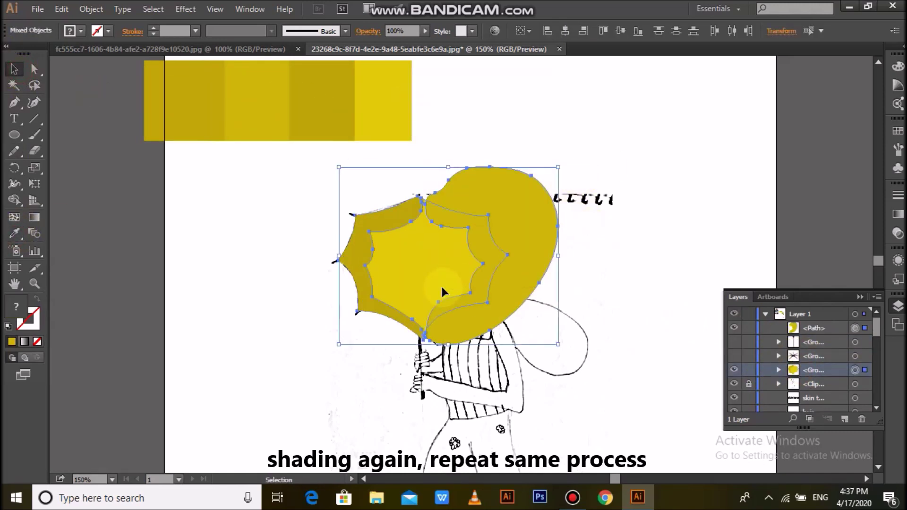
pyautogui.keyDown('alt'); pyautogui.click(537, 214); pyautogui.keyUp('alt')
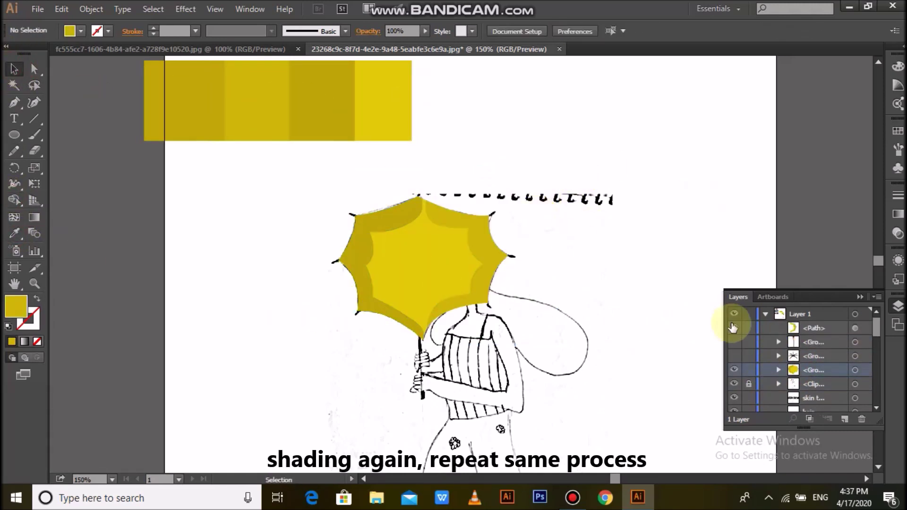
pyautogui.press('v')
pyautogui.hotkey('ctrl', 'shift', 'a')
pyautogui.click(37, 69)
pyautogui.scroll(5, 403, 218)
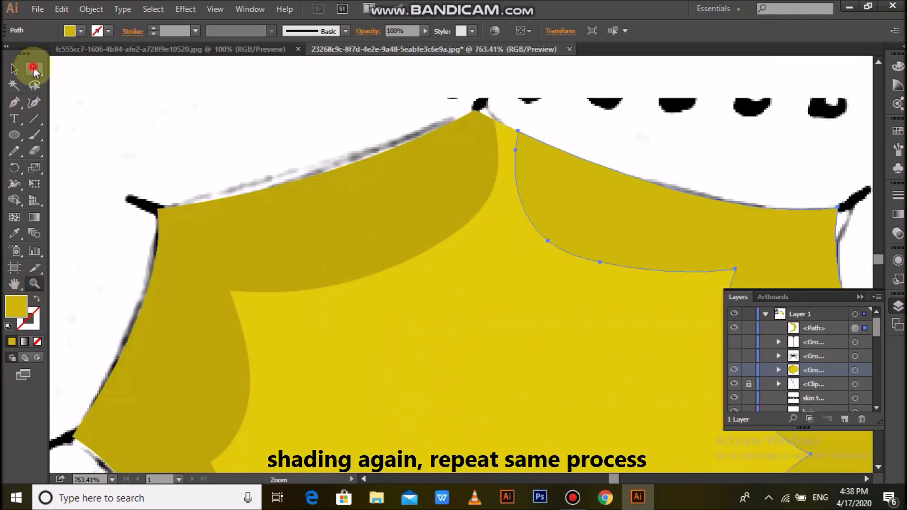
pyautogui.moveTo(519, 128); pyautogui.dragTo(494, 119)
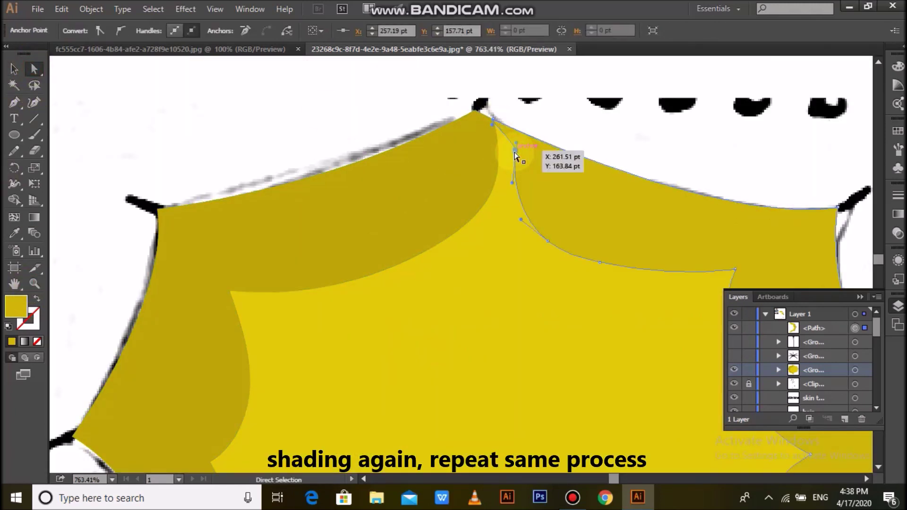
pyautogui.click(575, 88)
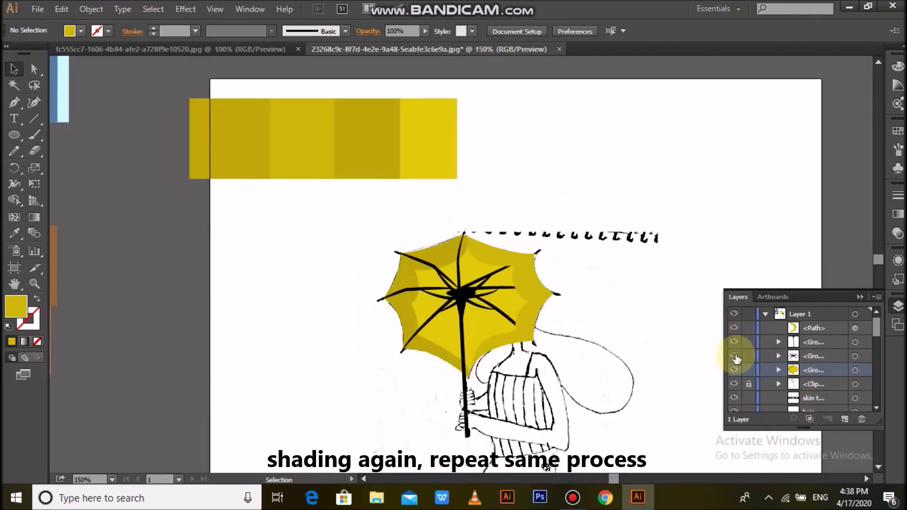
# Step: Group the umbrella shading pieces and move the group beneath the spokes in Layers
pyautogui.click(735, 357)
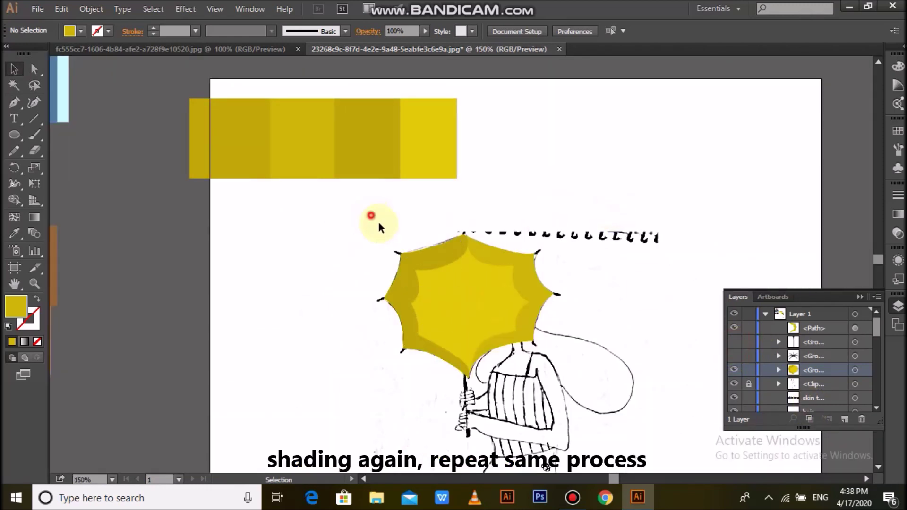
pyautogui.moveTo(370, 212); pyautogui.dragTo(456, 338)
pyautogui.rightClick(510, 283)
pyautogui.click(543, 346)
pyautogui.click(794, 353)
pyautogui.moveTo(794, 353); pyautogui.dragTo(803, 361)
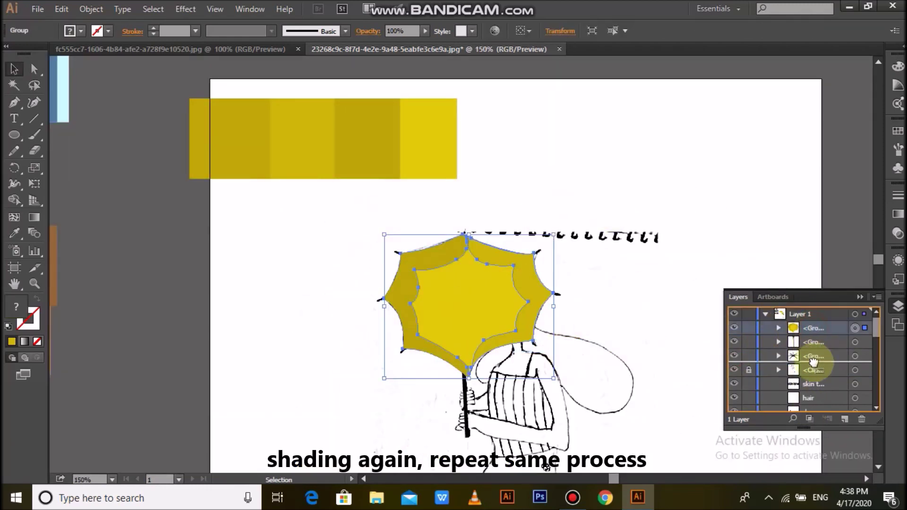
# Step: Move the yellow swatch strip left and hide the finished umbrella group
pyautogui.click(763, 239)
pyautogui.scroll(-3, 501, 272)
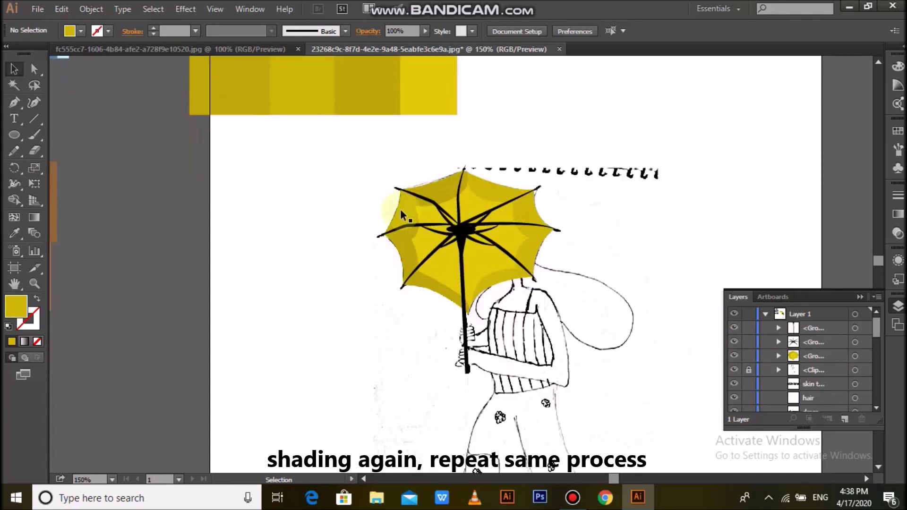
pyautogui.moveTo(486, 91); pyautogui.dragTo(306, 91)
pyautogui.click(468, 227)
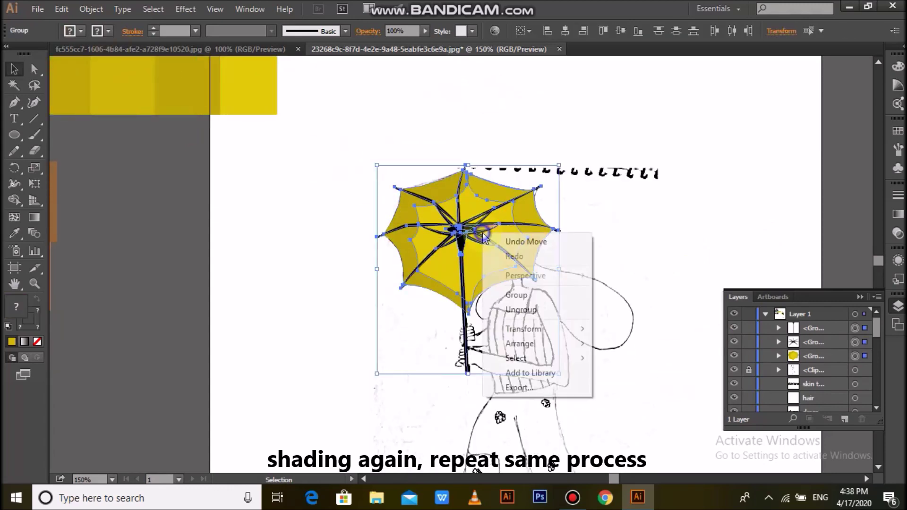
pyautogui.click(733, 327)
pyautogui.scroll(-5, 643, 180)
pyautogui.click(34, 284)
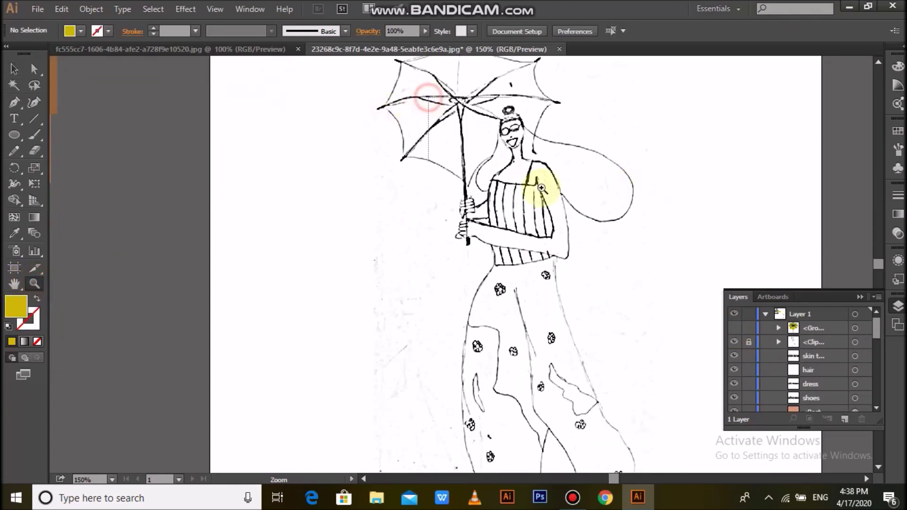
# Step: Draw an oval over the girl's face, then rotate, move and stretch it to fit the head
pyautogui.moveTo(429, 95); pyautogui.dragTo(602, 281)
pyautogui.scroll(4, 601, 281)
pyautogui.click(14, 134)
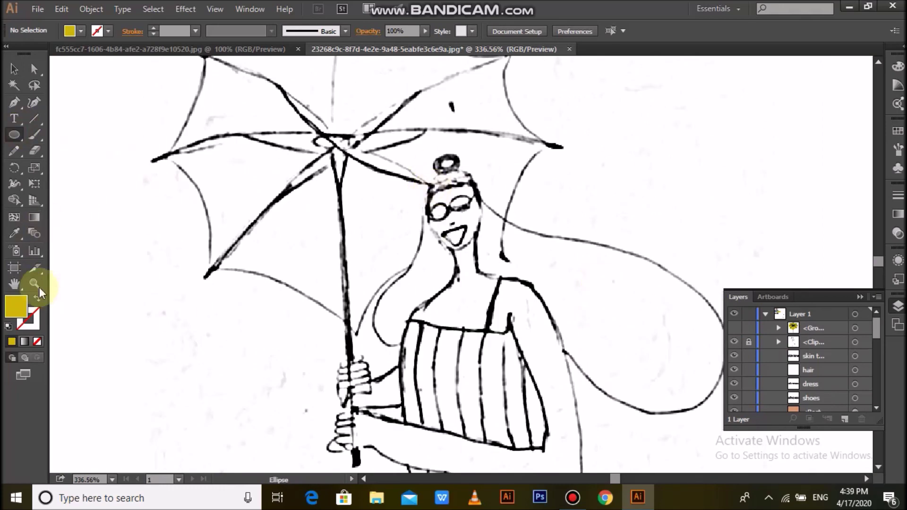
pyautogui.click(14, 101)
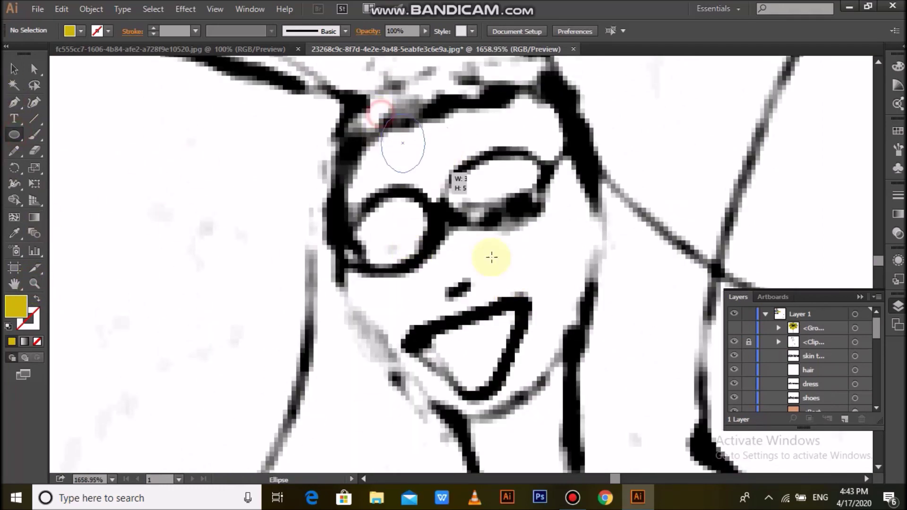
pyautogui.moveTo(491, 256); pyautogui.dragTo(643, 462)
pyautogui.press('v')
pyautogui.moveTo(444, 201); pyautogui.dragTo(404, 158)
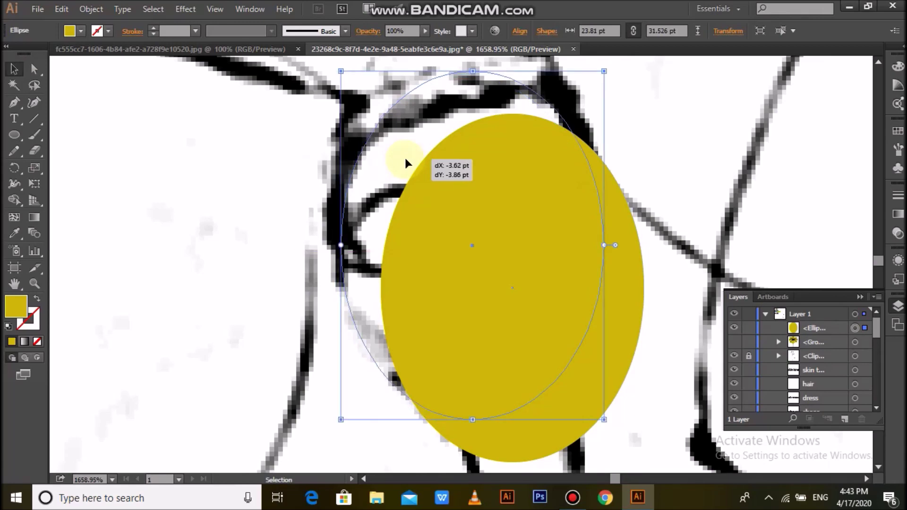
pyautogui.moveTo(617, 418); pyautogui.dragTo(624, 396)
pyautogui.moveTo(472, 366); pyautogui.dragTo(453, 319)
pyautogui.moveTo(492, 404)
pyautogui.mouseDown()
pyautogui.moveTo(501, 418)
pyautogui.moveTo(637, 390)
pyautogui.mouseUp()
pyautogui.click(636, 162)
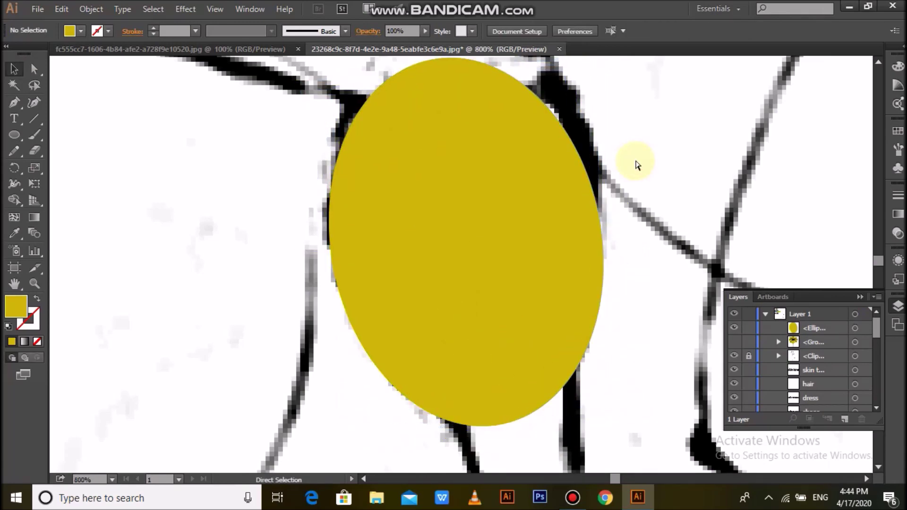
# Step: Fill the face oval with the peach skin tone sampled from the swatches
pyautogui.hotkey('ctrl', '-')
pyautogui.hotkey('ctrl', '-')
pyautogui.hotkey('ctrl', '-')
pyautogui.hotkey('ctrl', '-')
pyautogui.hotkey('ctrl', '-')
pyautogui.press('v')
pyautogui.click(456, 264)
pyautogui.press('i')
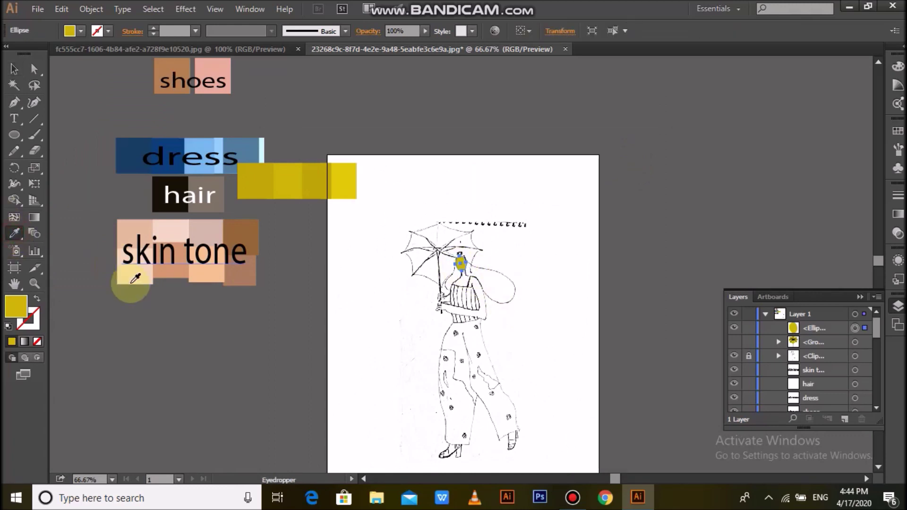
pyautogui.press('v')
pyautogui.click(376, 353)
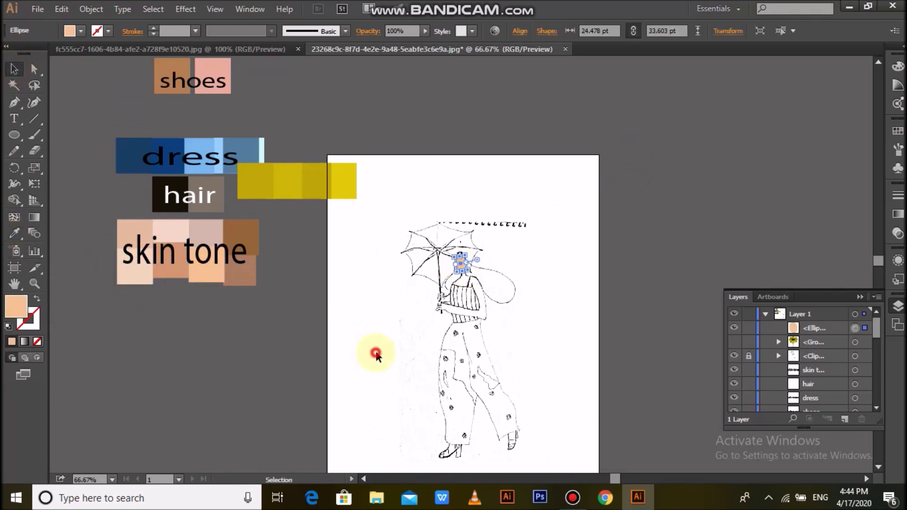
# Step: Move the skin tone swatches next to the artboard and zoom in on the upper body
pyautogui.moveTo(238, 237); pyautogui.dragTo(418, 267)
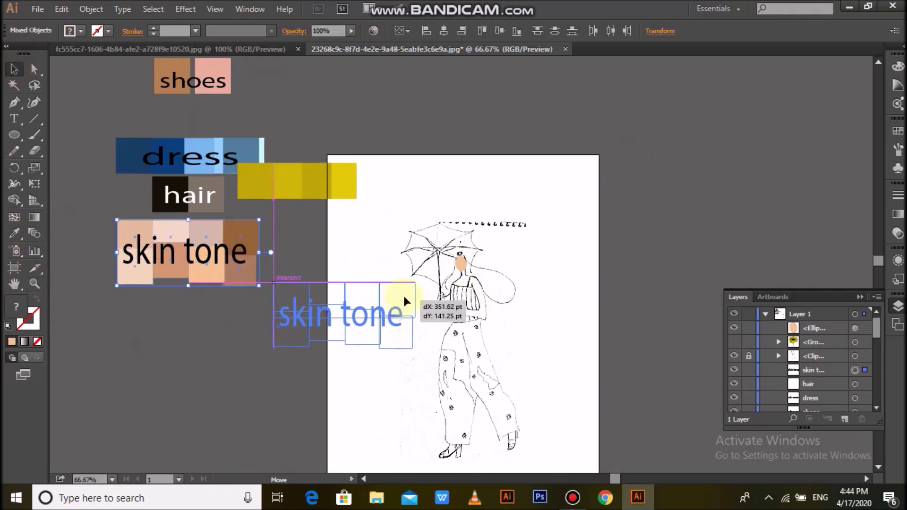
pyautogui.click(560, 243)
pyautogui.press('z')
pyautogui.moveTo(385, 228); pyautogui.dragTo(542, 288)
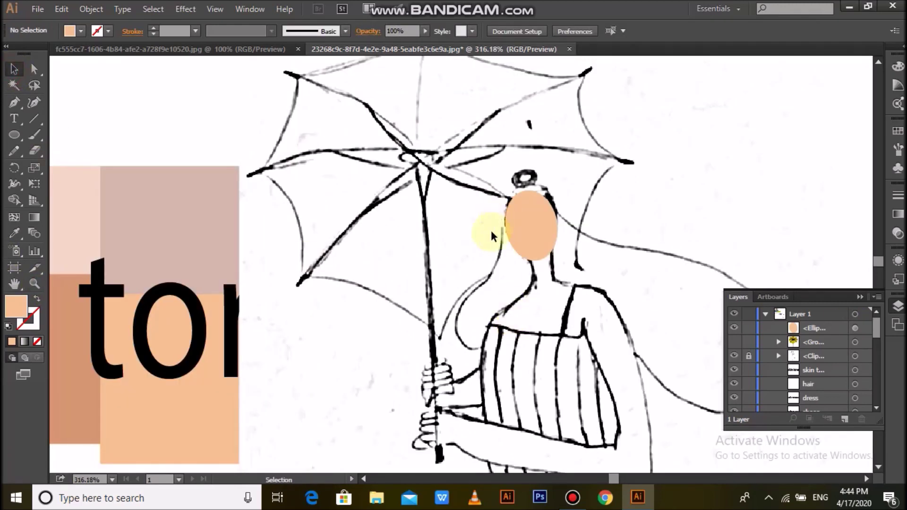
# Step: Hide the face oval, draw a left lens oval and copy it onto the right lens
pyautogui.click(734, 327)
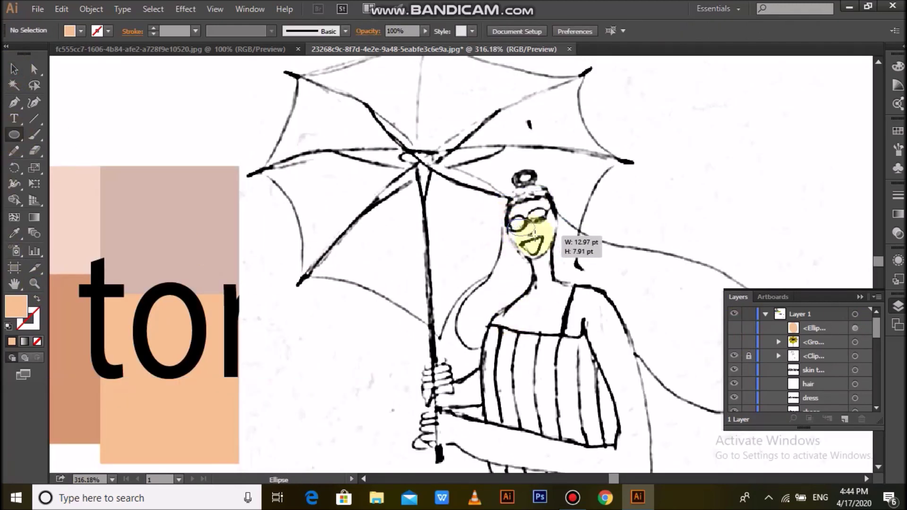
pyautogui.moveTo(529, 234); pyautogui.dragTo(529, 233)
pyautogui.click(14, 69)
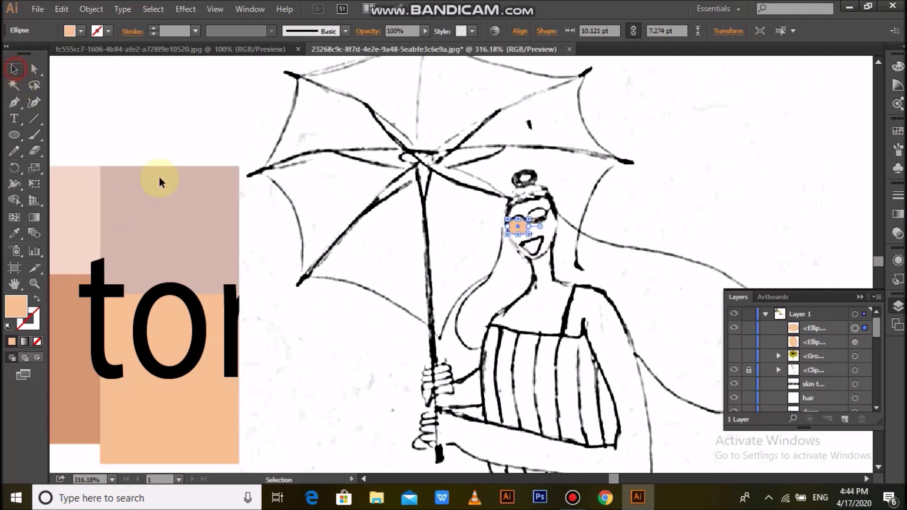
pyautogui.click(520, 227)
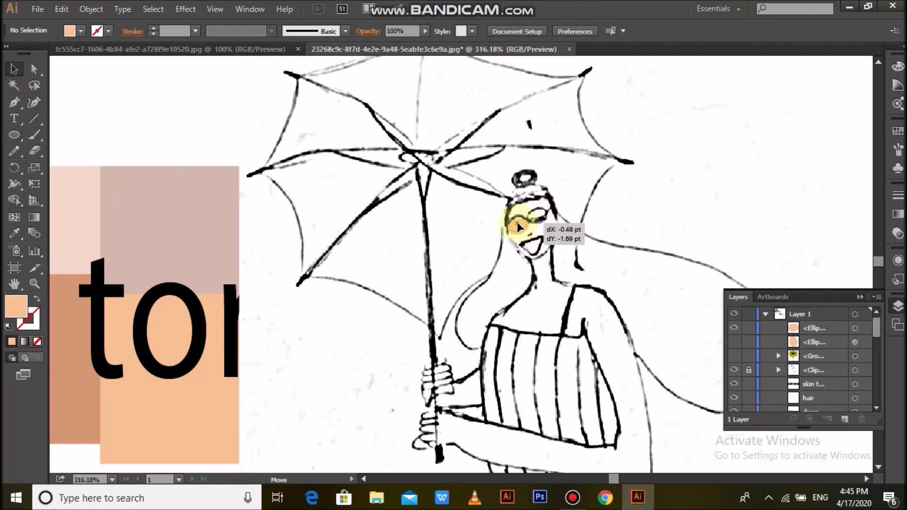
pyautogui.moveTo(517, 223); pyautogui.dragTo(549, 215)
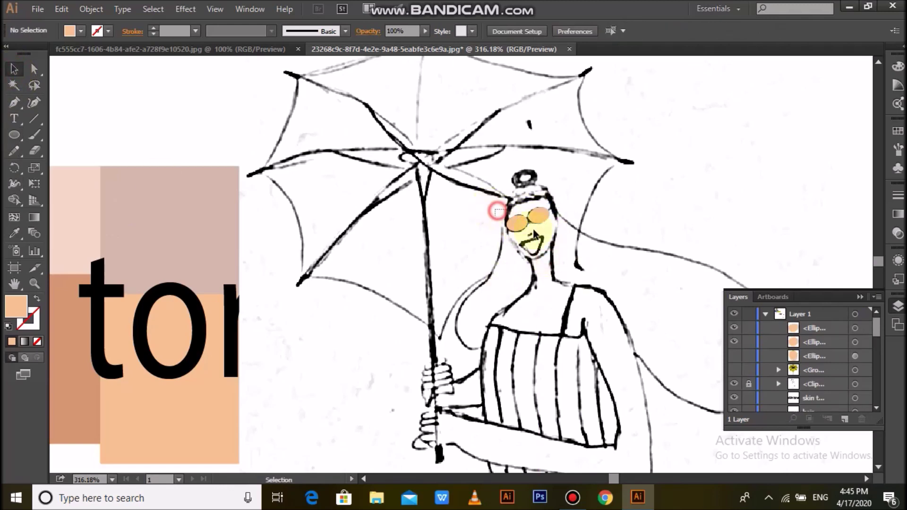
# Step: Fill both lenses with the hair's grey-brown colour
pyautogui.hotkey('ctrl', '-')
pyautogui.hotkey('ctrl', '-')
pyautogui.hotkey('ctrl', '-')
pyautogui.hotkey('ctrl', '-')
pyautogui.scroll(-1, 290, 355)
pyautogui.click(14, 233)
pyautogui.click(232, 247)
pyautogui.click(17, 73)
# Step: Give both lens ovals a dark maroon outline
pyautogui.click(35, 283)
pyautogui.moveTo(494, 318); pyautogui.dragTo(526, 344)
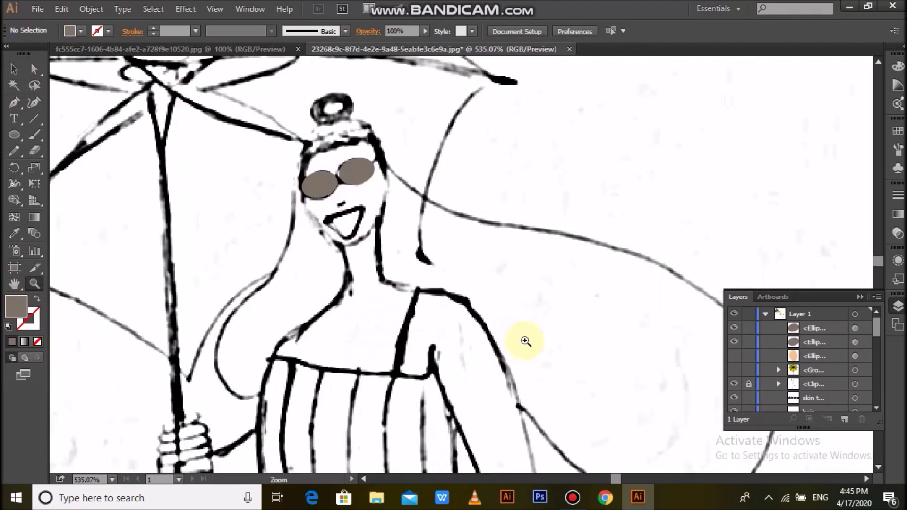
pyautogui.press('v')
pyautogui.moveTo(284, 176); pyautogui.dragTo(409, 224)
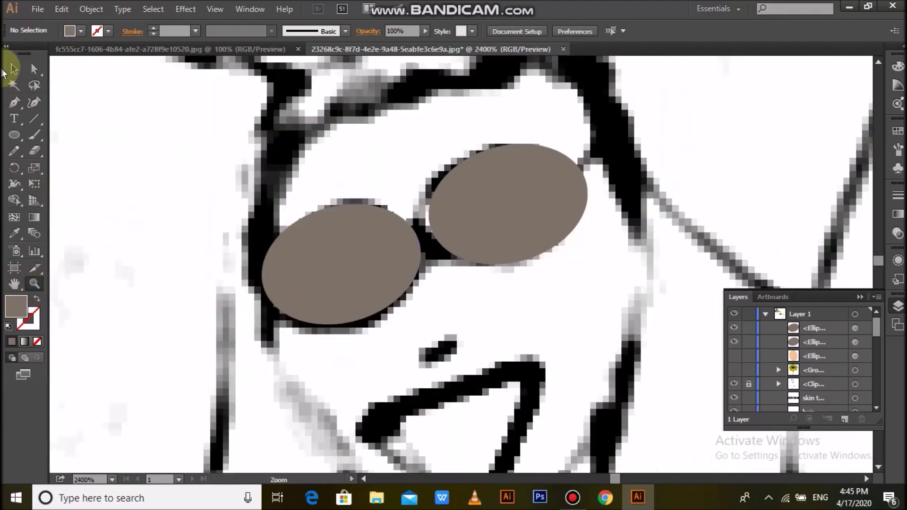
pyautogui.click(328, 291)
pyautogui.doubleClick(28, 318)
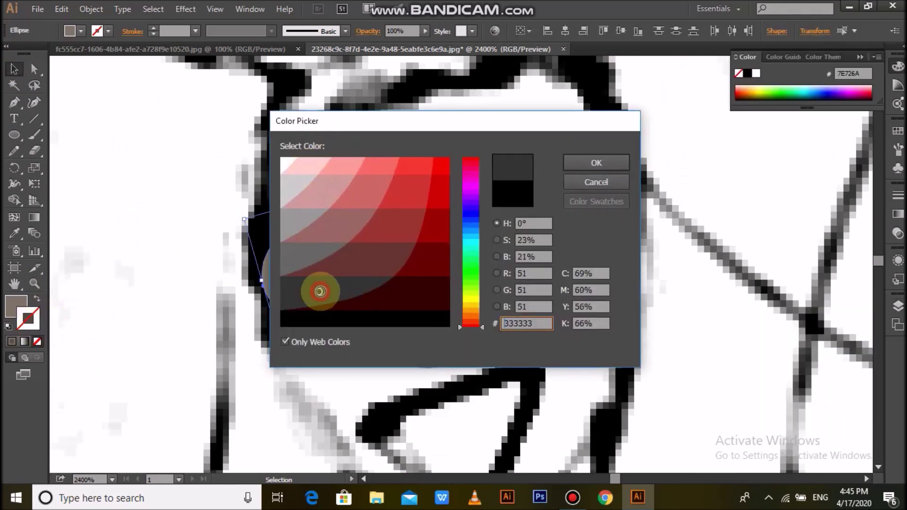
pyautogui.click(598, 162)
pyautogui.click(194, 304)
pyautogui.moveTo(195, 304); pyautogui.dragTo(568, 324)
# Step: Draw the sunglasses frame loop and delete the unwanted maroon fill region
pyautogui.click(15, 151)
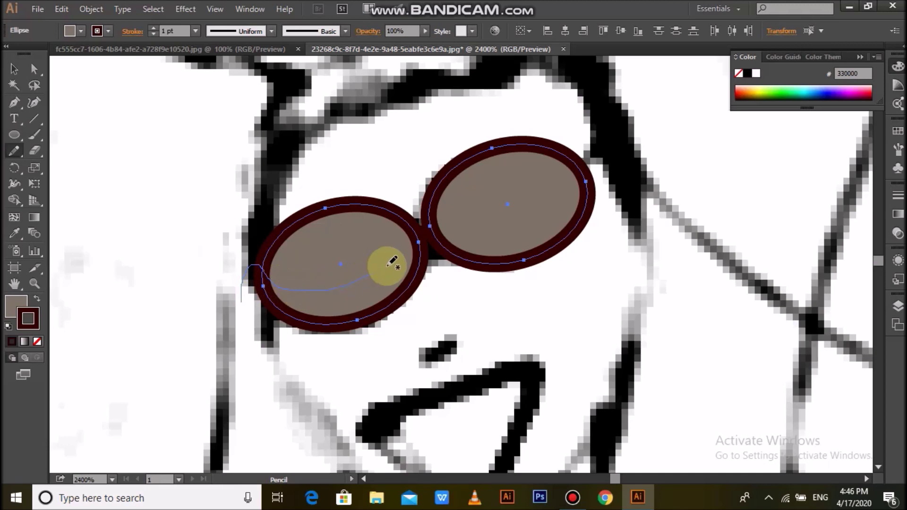
pyautogui.moveTo(251, 279); pyautogui.dragTo(243, 272)
pyautogui.click(37, 298)
pyautogui.click(14, 68)
pyautogui.click(196, 204)
pyautogui.hotkey('ctrl', 'a')
pyautogui.click(13, 185)
pyautogui.click(433, 322)
pyautogui.click(14, 68)
pyautogui.click(591, 283)
pyautogui.press('Delete')
# Step: Draw the curve of the nose as a maroon line
pyautogui.scroll(-2, 402, 377)
pyautogui.scroll(-2, 428, 312)
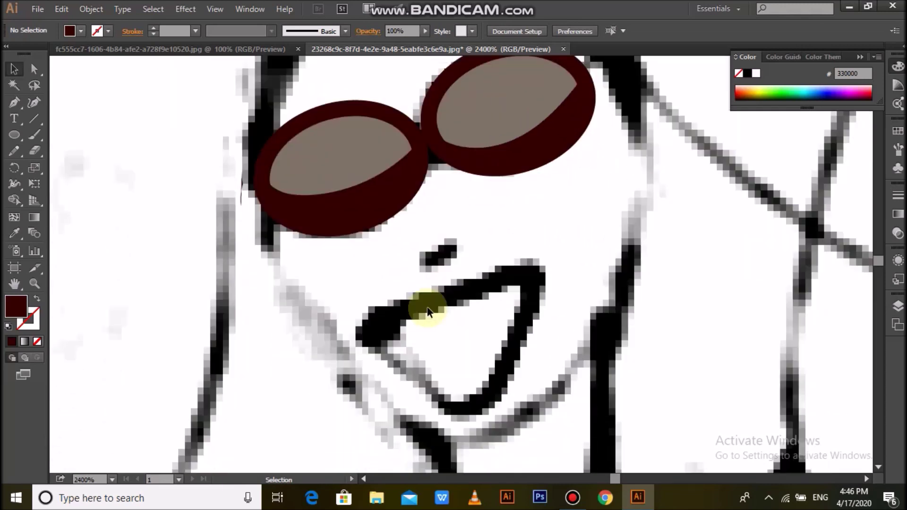
pyautogui.moveTo(421, 257); pyautogui.dragTo(456, 259)
pyautogui.click(37, 299)
pyautogui.click(13, 69)
# Step: Trace the closed mouth shape with the Pen, curving its bottom edge
pyautogui.scroll(-1, 10, 174)
pyautogui.click(365, 296)
pyautogui.click(535, 236)
pyautogui.moveTo(472, 375); pyautogui.dragTo(427, 391)
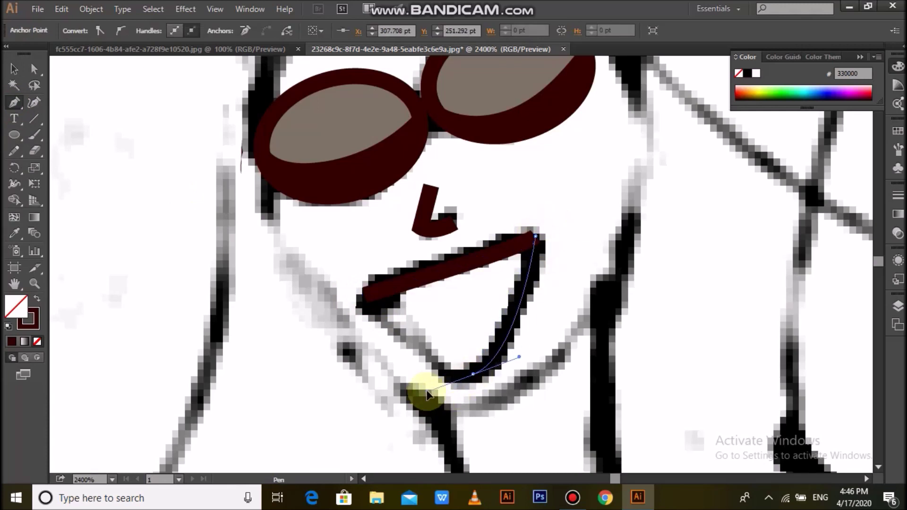
pyautogui.click(367, 298)
# Step: Give the mouth a black fill and a pink outline
pyautogui.click(36, 298)
pyautogui.doubleClick(16, 305)
pyautogui.click(320, 166)
pyautogui.click(574, 163)
pyautogui.doubleClick(17, 302)
pyautogui.click(284, 324)
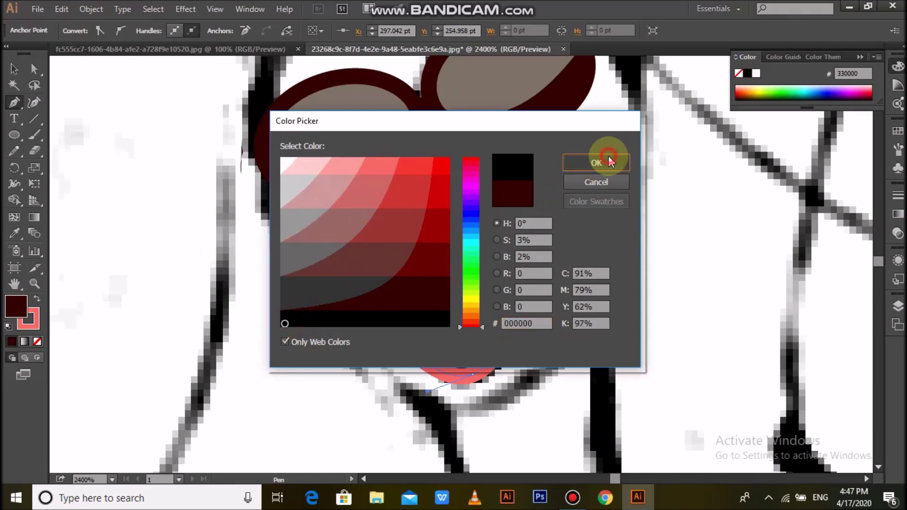
pyautogui.click(608, 161)
pyautogui.press('v')
pyautogui.click(192, 283)
pyautogui.hotkey('ctrl', '-')
pyautogui.hotkey('ctrl', '-')
pyautogui.hotkey('ctrl', '-')
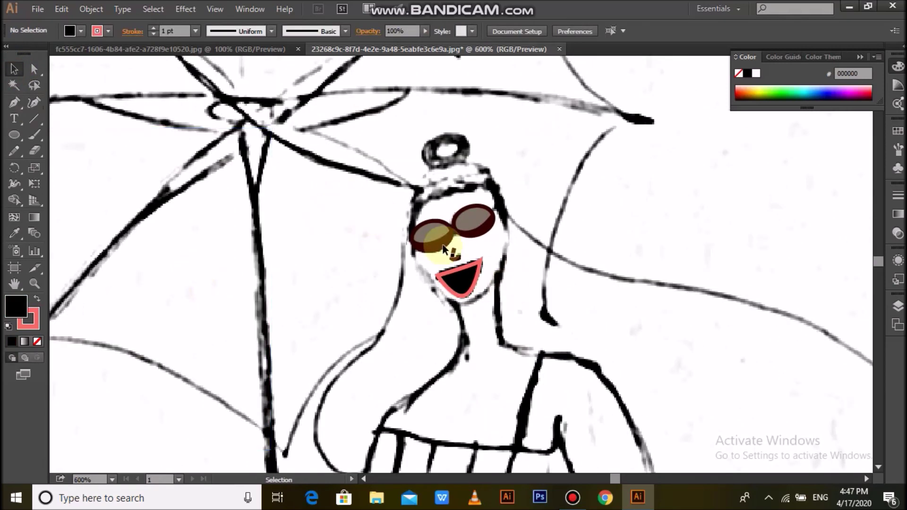
# Step: Show the face oval again and recolour it with a tan skin tone
pyautogui.click(461, 278)
pyautogui.rightClick(473, 250)
pyautogui.click(495, 246)
pyautogui.click(898, 306)
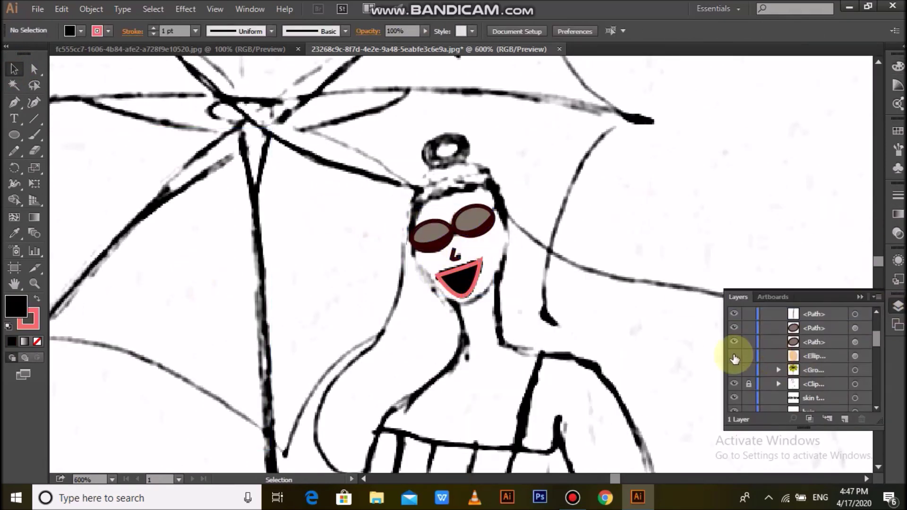
pyautogui.click(733, 357)
pyautogui.hotkey('ctrl', '-')
pyautogui.hotkey('ctrl', '-')
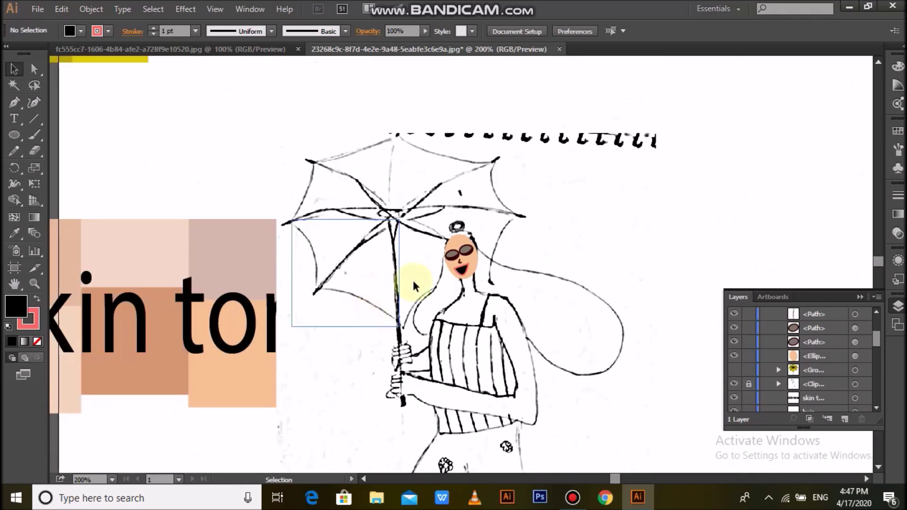
pyautogui.click(462, 267)
pyautogui.click(14, 233)
pyautogui.click(172, 381)
pyautogui.click(14, 69)
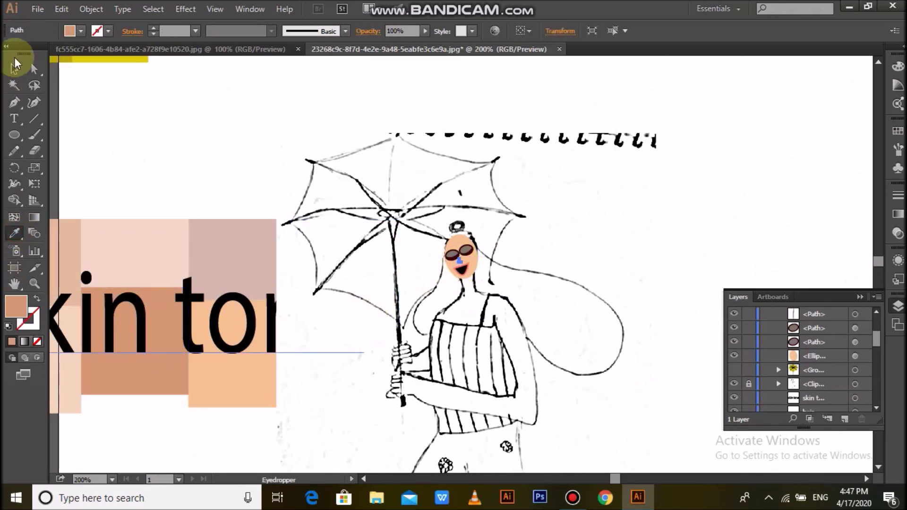
pyautogui.click(387, 350)
# Step: Lock the face oval, group the sunglasses, nose and mouth, and shift the skin swatches
pyautogui.hscroll(-5, 242, 283)
pyautogui.scroll(-1, 242, 284)
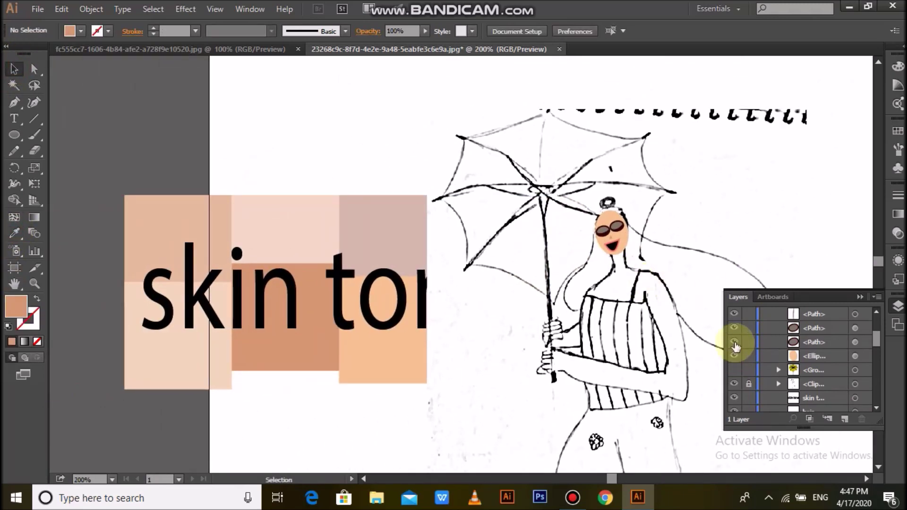
pyautogui.hotkey('ctrl', '2')
pyautogui.rightClick(590, 229)
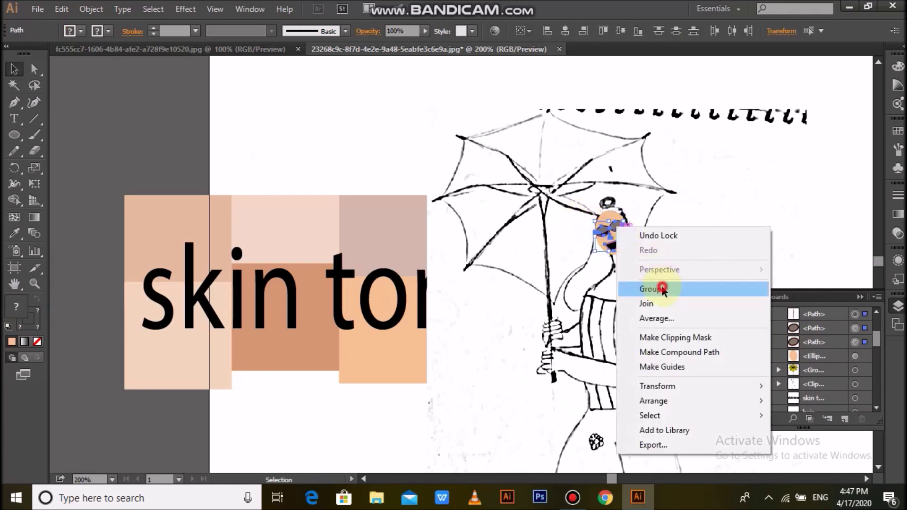
pyautogui.click(662, 284)
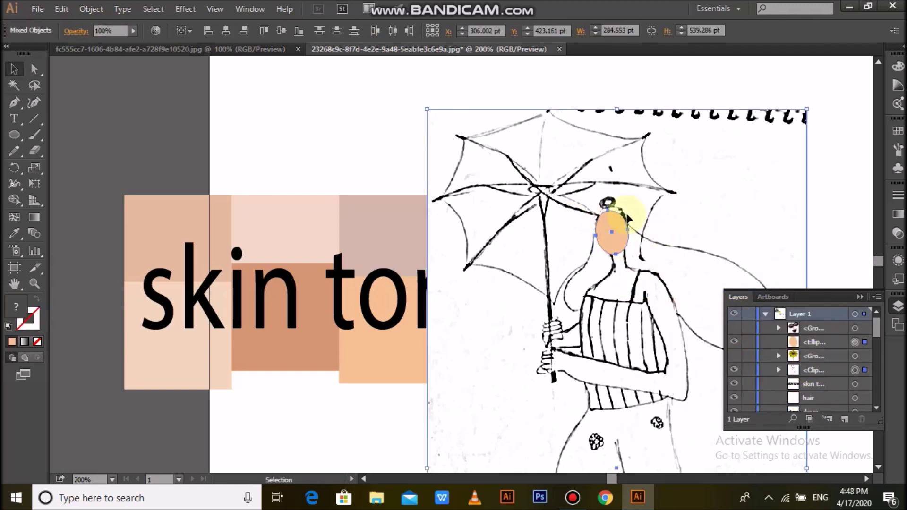
pyautogui.moveTo(204, 280); pyautogui.dragTo(319, 156)
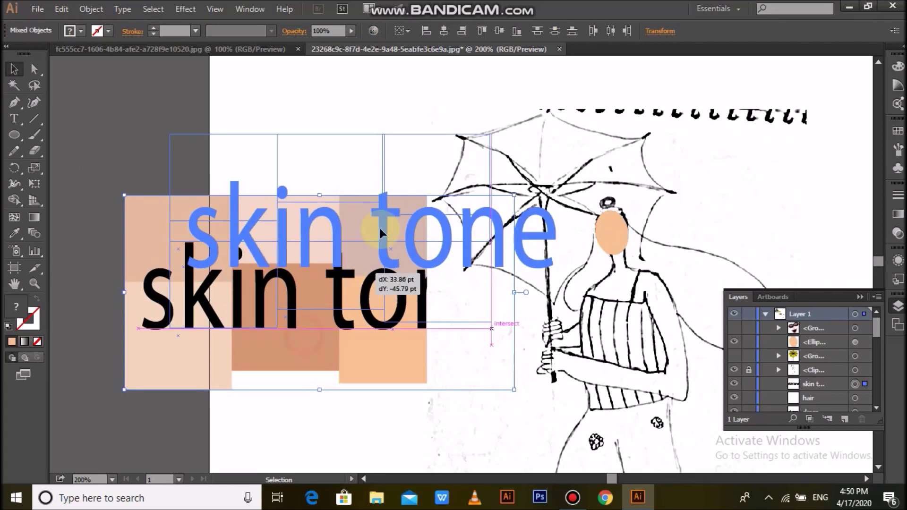
# Step: Bring the skin swatches forward and pencil a shading curve across the face oval
pyautogui.rightClick(419, 202)
pyautogui.click(614, 314)
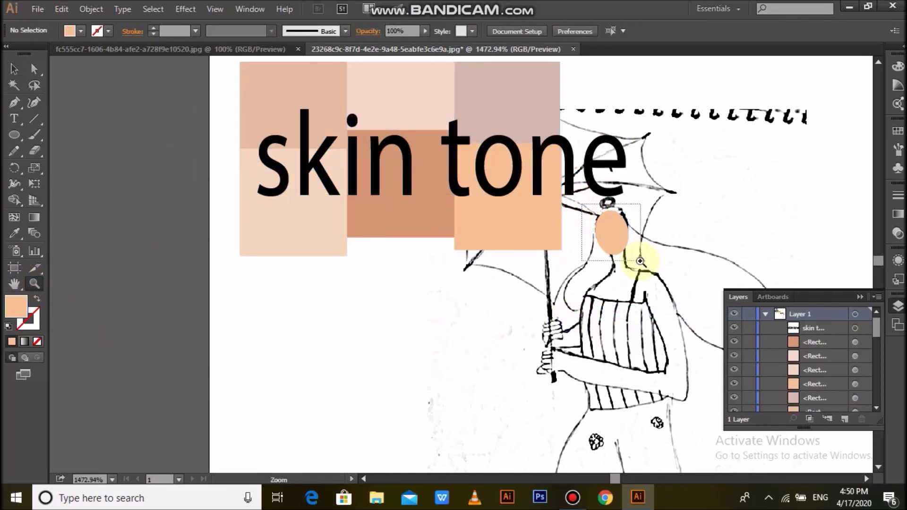
pyautogui.moveTo(581, 205); pyautogui.dragTo(639, 261)
pyautogui.press('v')
pyautogui.click(463, 274)
pyautogui.press('n')
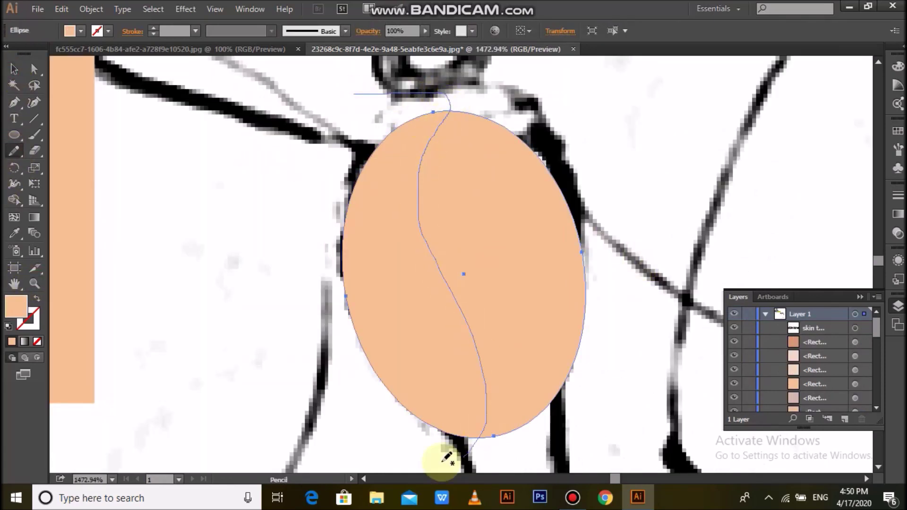
pyautogui.moveTo(373, 89); pyautogui.dragTo(354, 93)
# Step: Fill the shading shape with a darker tan from the Color Picker
pyautogui.click(14, 233)
pyautogui.click(75, 298)
pyautogui.doubleClick(16, 306)
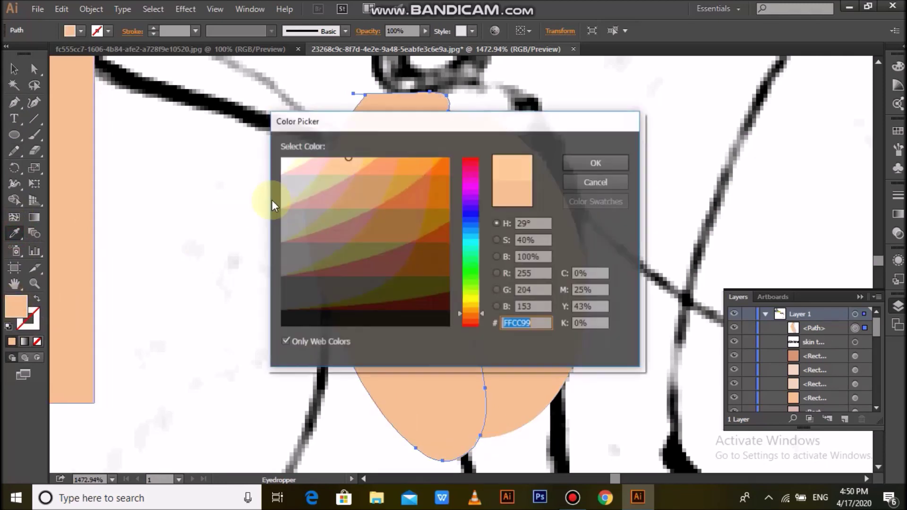
pyautogui.click(367, 186)
pyautogui.click(596, 162)
# Step: Delete the part of the tan shading that falls outside the face oval
pyautogui.press('v')
pyautogui.click(619, 186)
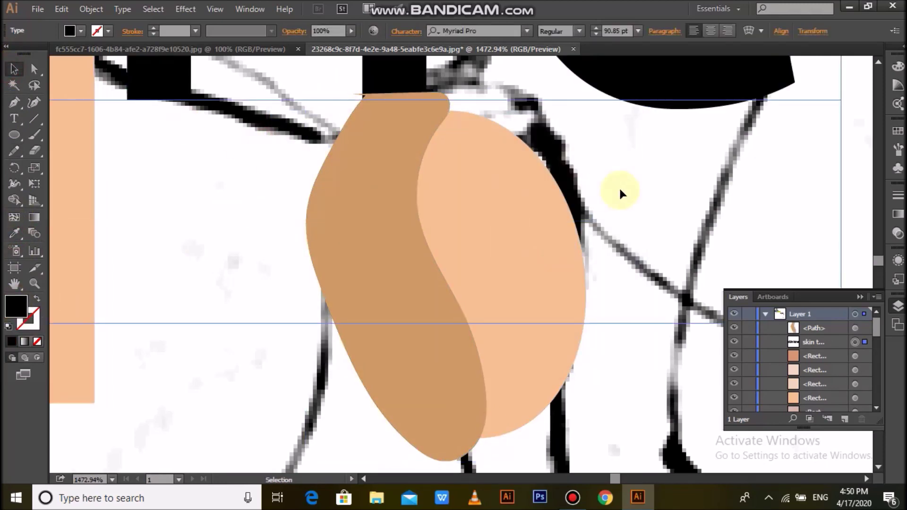
pyautogui.click(434, 251)
pyautogui.keyDown('shift'); pyautogui.click(492, 305); pyautogui.keyUp('shift')
pyautogui.press('v')
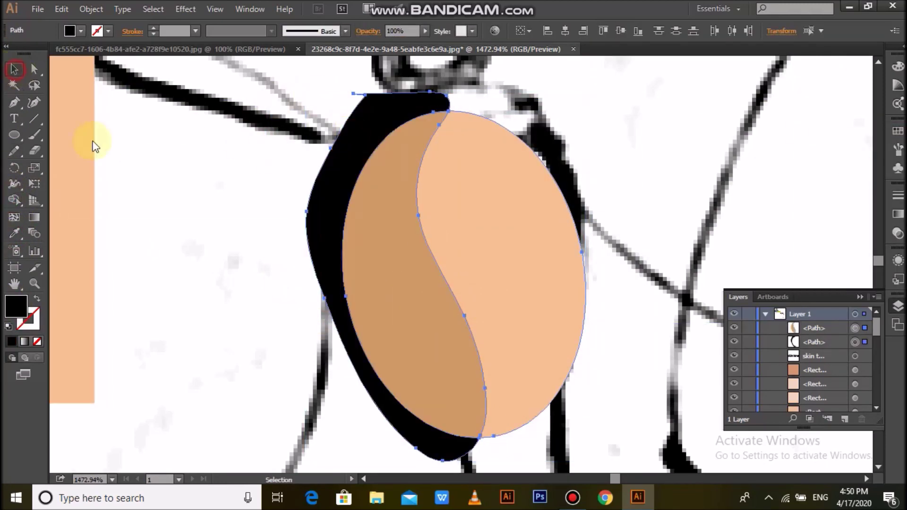
pyautogui.click(324, 259)
pyautogui.press('Delete')
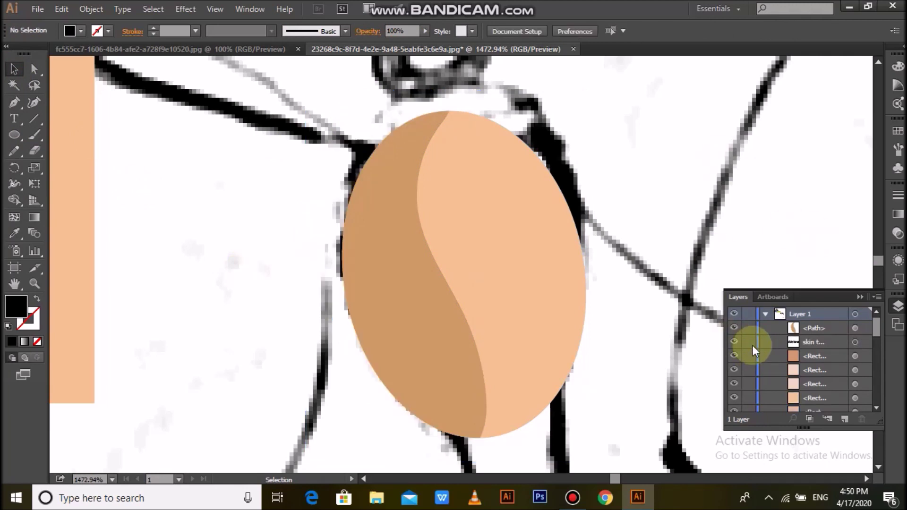
# Step: Move the peach oval and group it with its tan shading
pyautogui.scroll(-3, 736, 362)
pyautogui.click(733, 314)
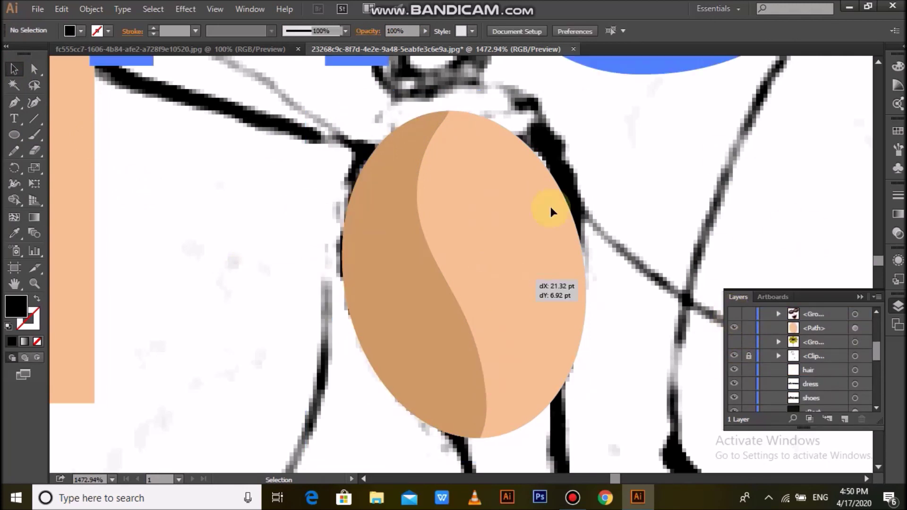
pyautogui.moveTo(550, 206); pyautogui.dragTo(517, 331)
pyautogui.rightClick(462, 55)
pyautogui.click(537, 118)
pyautogui.click(617, 334)
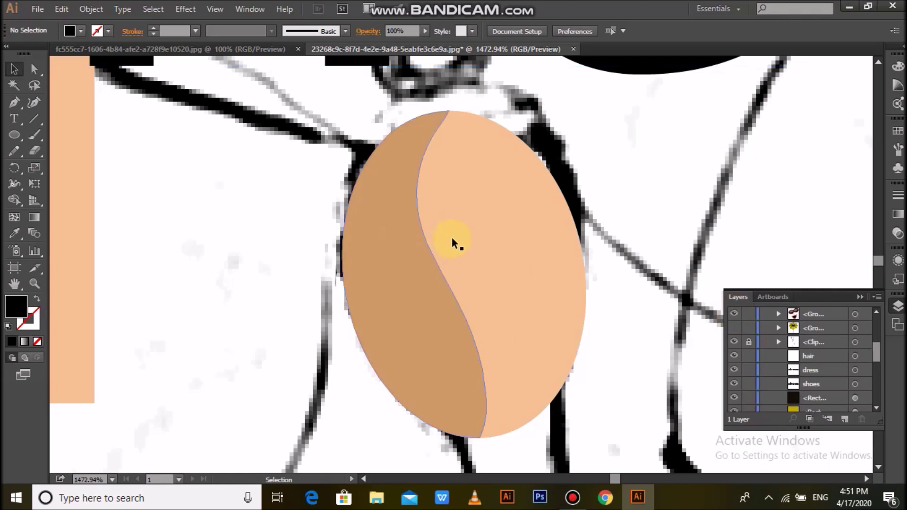
# Step: Try sending the face group behind the features, undo, and rearrange it again
pyautogui.scroll(2, 723, 340)
pyautogui.rightClick(430, 294)
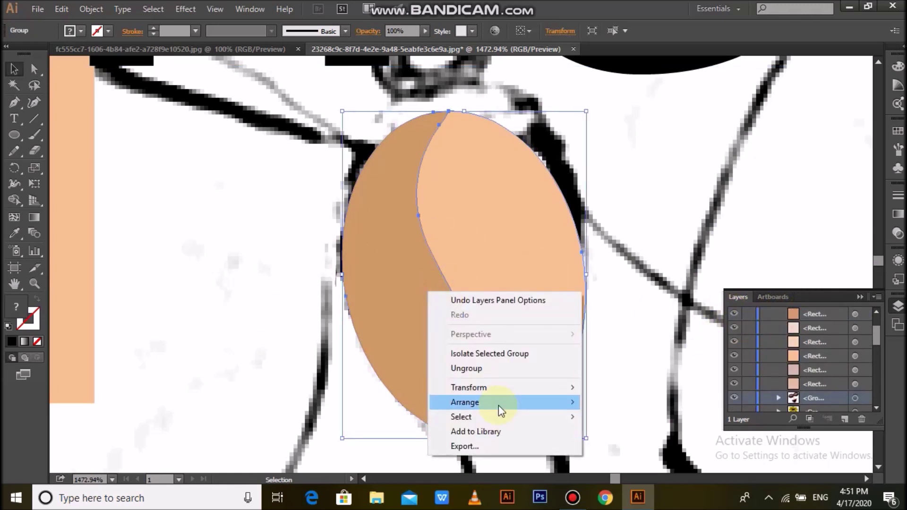
pyautogui.click(628, 442)
pyautogui.click(330, 284)
pyautogui.hotkey('ctrl', 'z')
pyautogui.rightClick(389, 127)
pyautogui.click(596, 334)
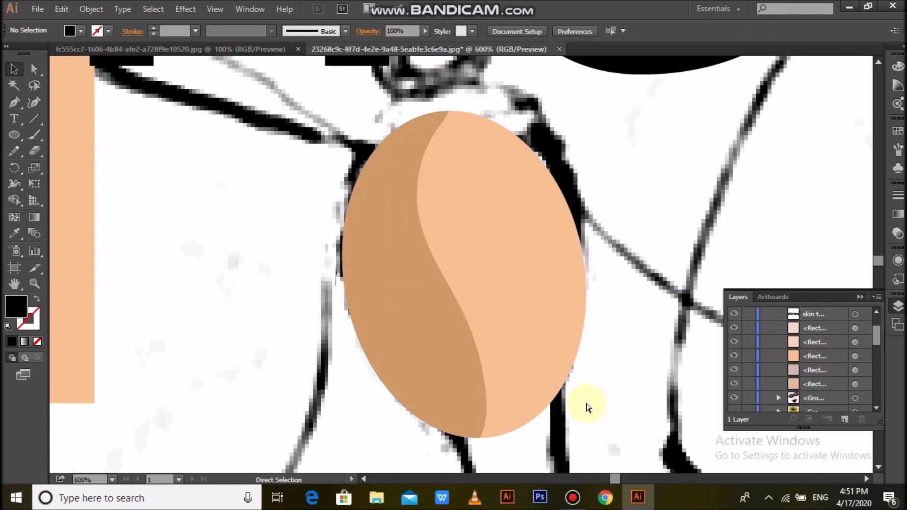
# Step: Move the skin tone swatches to the upper right of the canvas
pyautogui.hotkey('ctrl', '-')
pyautogui.hotkey('ctrl', '-')
pyautogui.hotkey('ctrl', '-')
pyautogui.click(486, 202)
pyautogui.moveTo(283, 199); pyautogui.dragTo(750, 147)
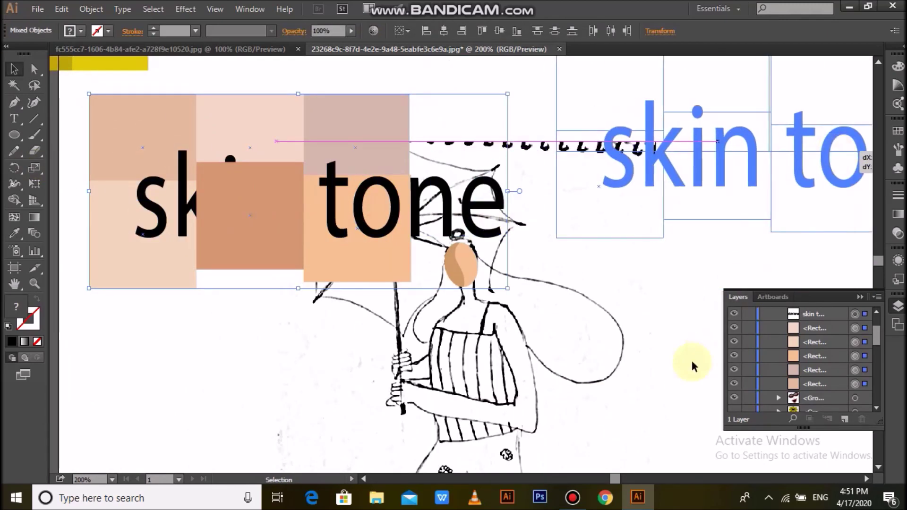
# Step: Zoom in on the girl's face and set the shaded oval beside it
pyautogui.click(464, 266)
pyautogui.moveTo(468, 287); pyautogui.dragTo(519, 287)
pyautogui.moveTo(465, 238)
pyautogui.mouseDown()
pyautogui.moveTo(249, 322)
pyautogui.moveTo(469, 234)
pyautogui.moveTo(273, 284)
pyautogui.mouseUp()
pyautogui.rightClick(453, 228)
pyautogui.press('Escape')
pyautogui.click(594, 304)
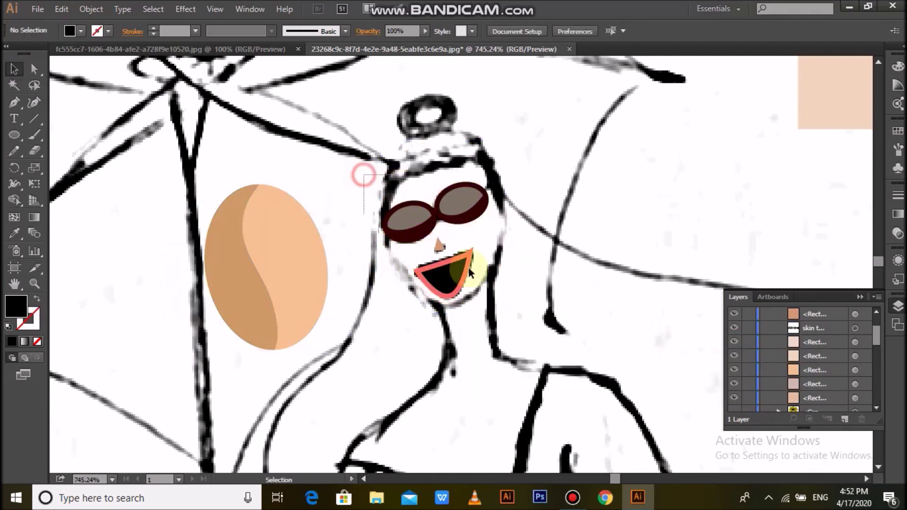
# Step: Bring the glasses and mouth to front and place the shaded oval on the head
pyautogui.rightClick(437, 209)
pyautogui.click(640, 318)
pyautogui.moveTo(257, 281); pyautogui.dragTo(430, 237)
pyautogui.click(340, 356)
pyautogui.rightClick(424, 249)
pyautogui.click(440, 250)
# Step: Recolour the nose a darker brown in the Color Picker
pyautogui.click(34, 68)
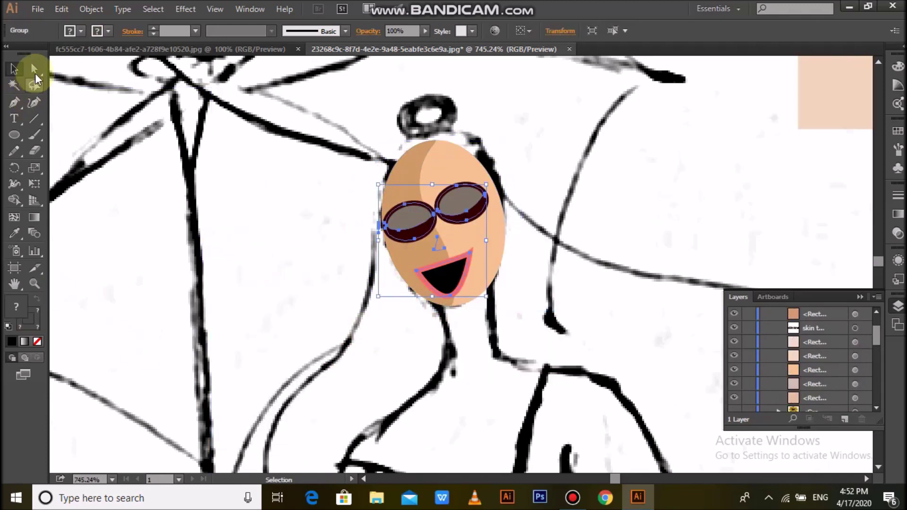
pyautogui.click(436, 241)
pyautogui.doubleClick(17, 313)
pyautogui.click(380, 239)
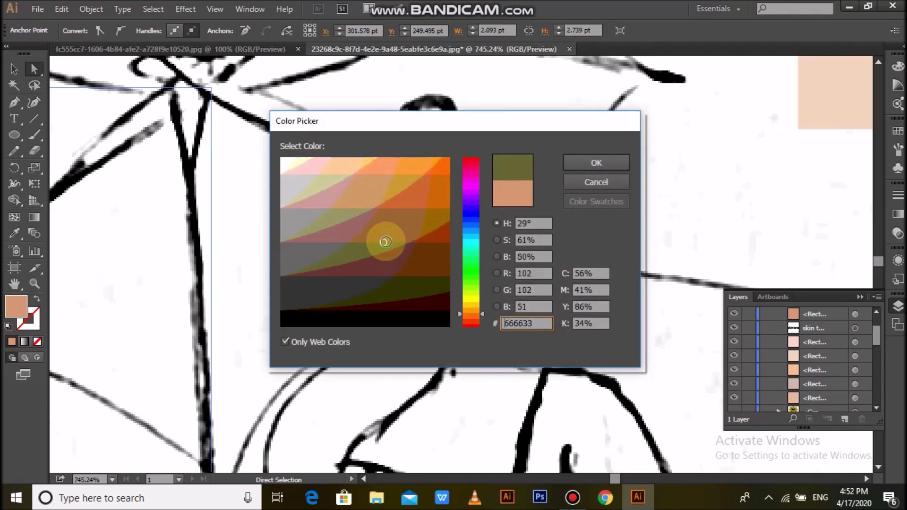
pyautogui.click(593, 162)
pyautogui.click(37, 300)
pyautogui.press('v')
pyautogui.click(304, 300)
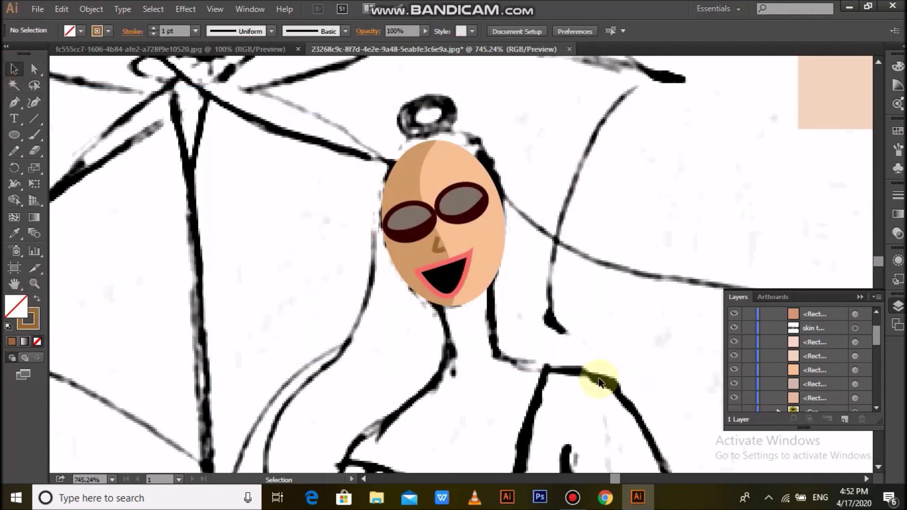
pyautogui.hotkey('ctrl', '-')
pyautogui.hotkey('ctrl', '-')
pyautogui.rightClick(470, 204)
pyautogui.press('Escape')
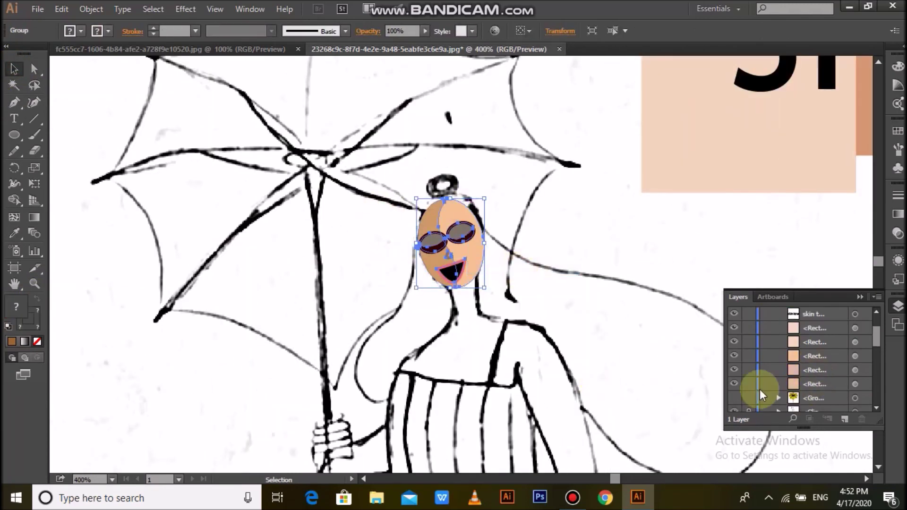
# Step: Move the skin tone swatches off the artboard to the left
pyautogui.press('a')
pyautogui.click(648, 320)
pyautogui.scroll(1, 648, 321)
pyautogui.hotkey('ctrl', '-')
pyautogui.hotkey('ctrl', '-')
pyautogui.hotkey('ctrl', '-')
pyautogui.hotkey('ctrl', '-')
pyautogui.press('v')
pyautogui.moveTo(586, 260); pyautogui.dragTo(241, 303)
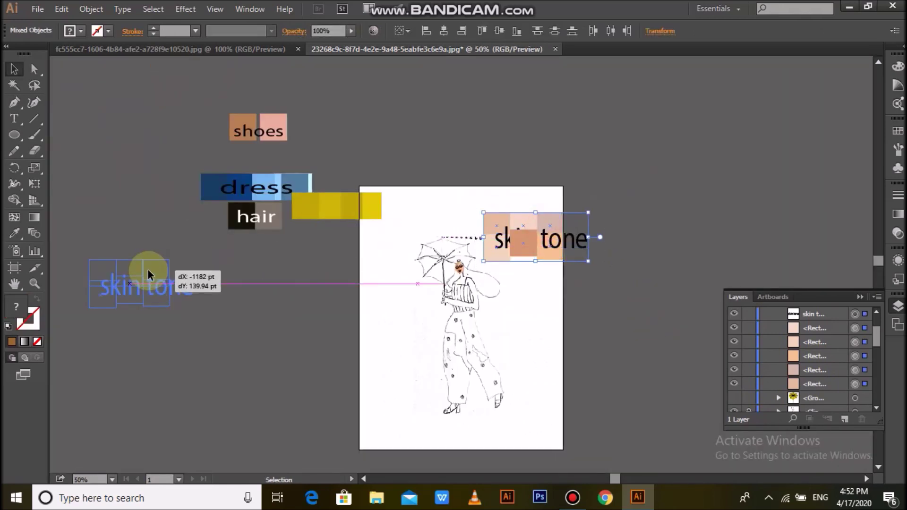
pyautogui.click(594, 258)
# Step: Hide the two coloured face groups in Layers and zoom in on the sketched head
pyautogui.click(34, 283)
pyautogui.moveTo(422, 234); pyautogui.dragTo(547, 351)
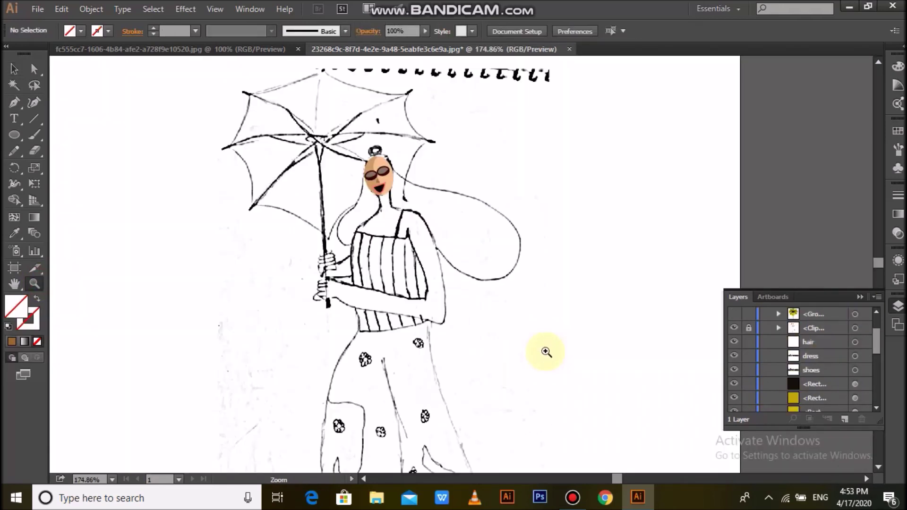
pyautogui.moveTo(306, 138); pyautogui.dragTo(586, 353)
pyautogui.scroll(1, 581, 399)
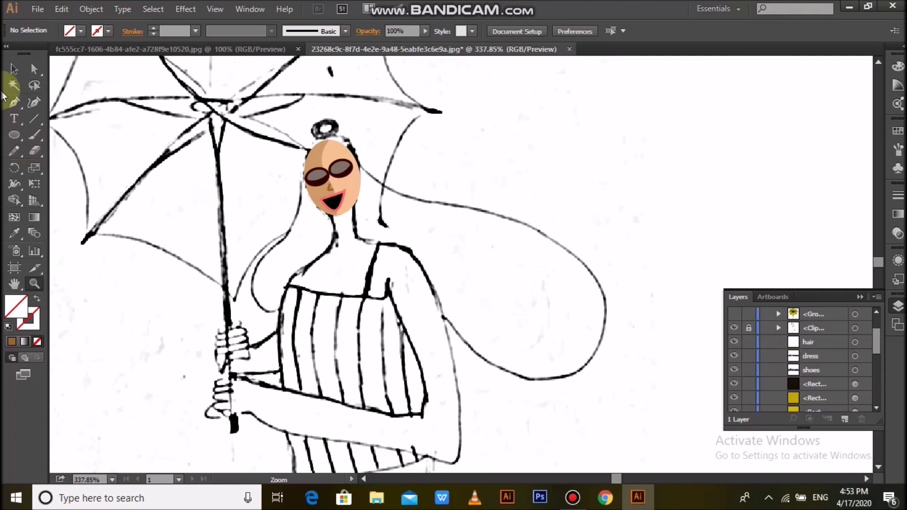
pyautogui.click(361, 207)
pyautogui.scroll(2, 822, 368)
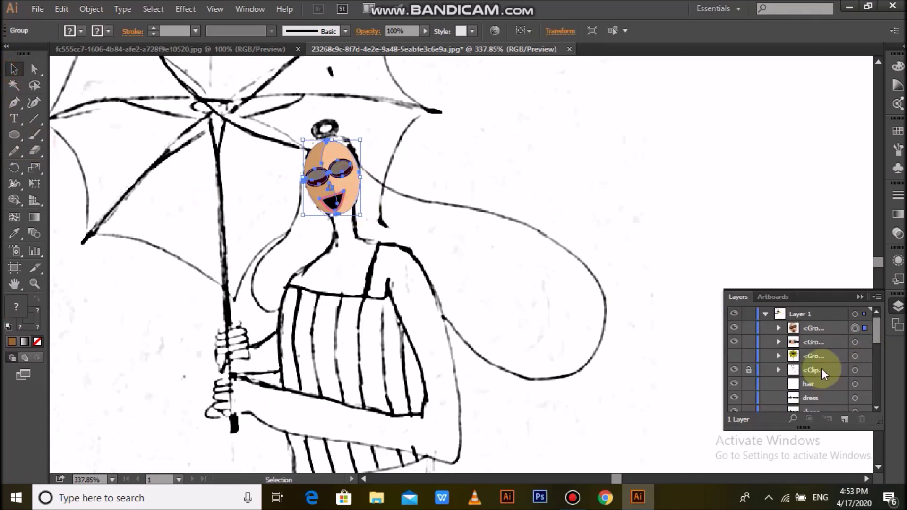
pyautogui.click(733, 328)
pyautogui.click(734, 342)
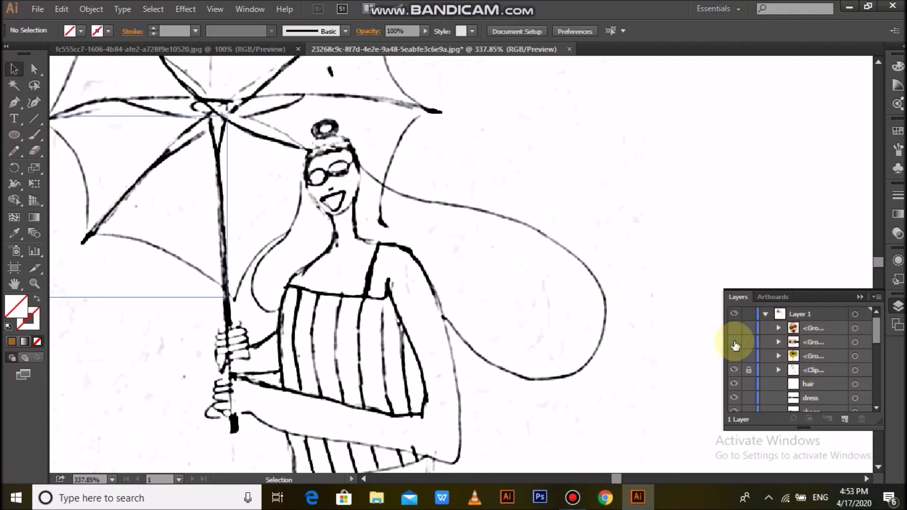
pyautogui.click(518, 283)
pyautogui.click(34, 283)
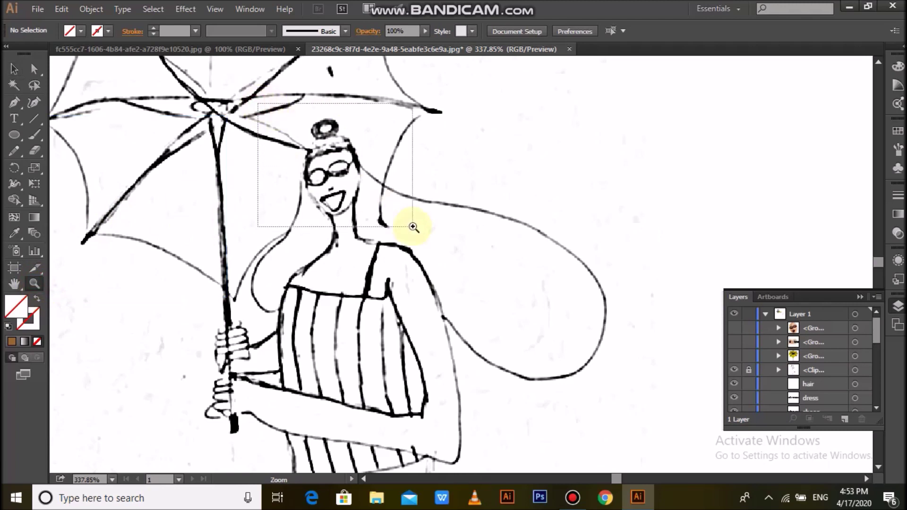
pyautogui.moveTo(258, 103); pyautogui.dragTo(412, 226)
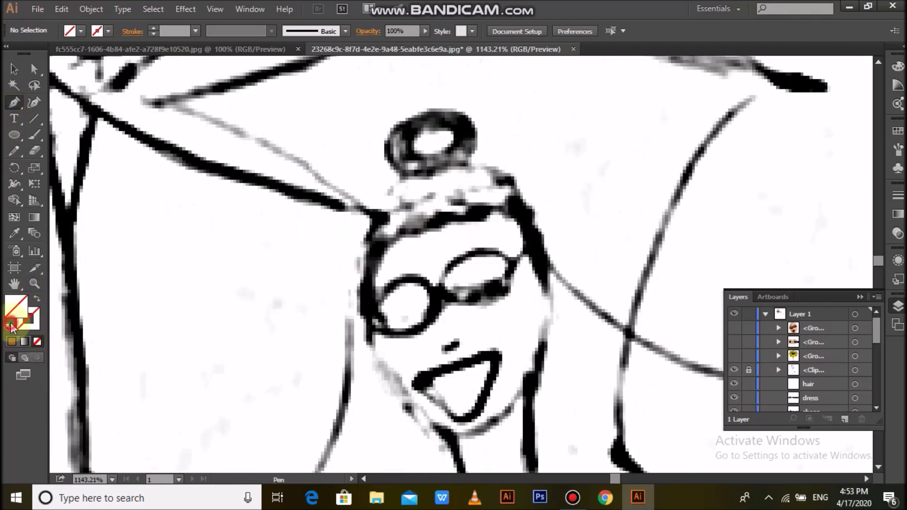
# Step: Trace the hair over the head as a closed pen path filled black
pyautogui.click(37, 341)
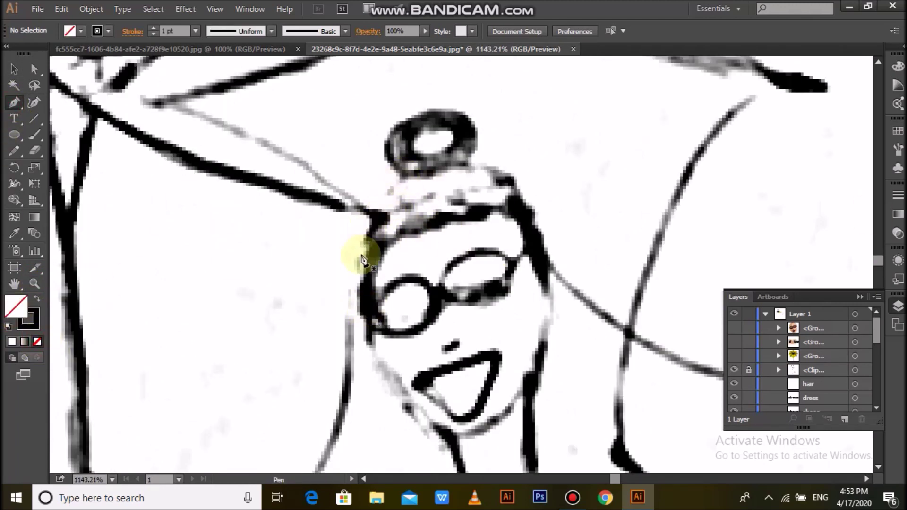
pyautogui.click(367, 289)
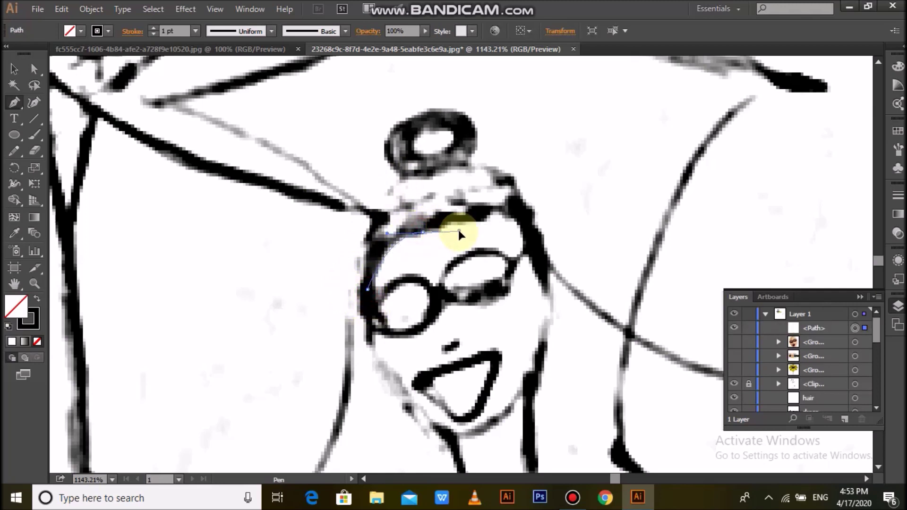
pyautogui.moveTo(442, 236); pyautogui.dragTo(459, 224)
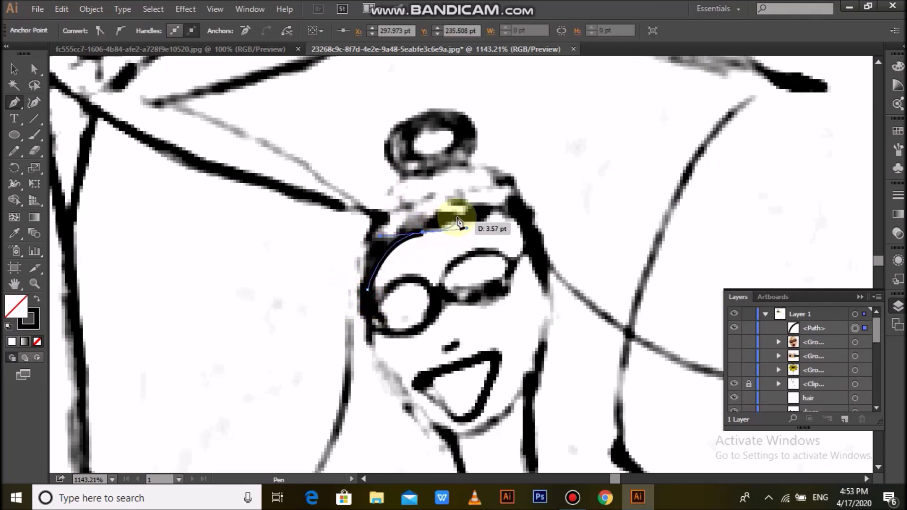
pyautogui.click(504, 199)
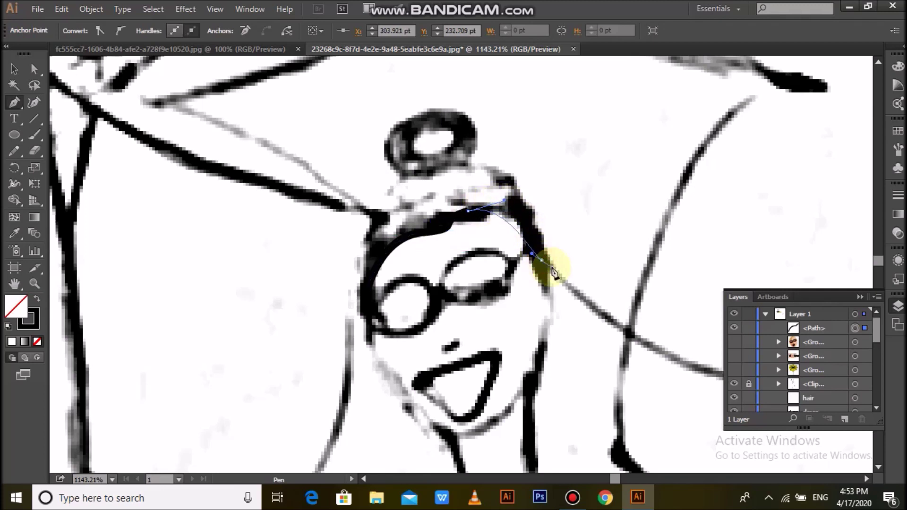
pyautogui.moveTo(548, 267); pyautogui.dragTo(550, 267)
pyautogui.moveTo(467, 162); pyautogui.dragTo(397, 161)
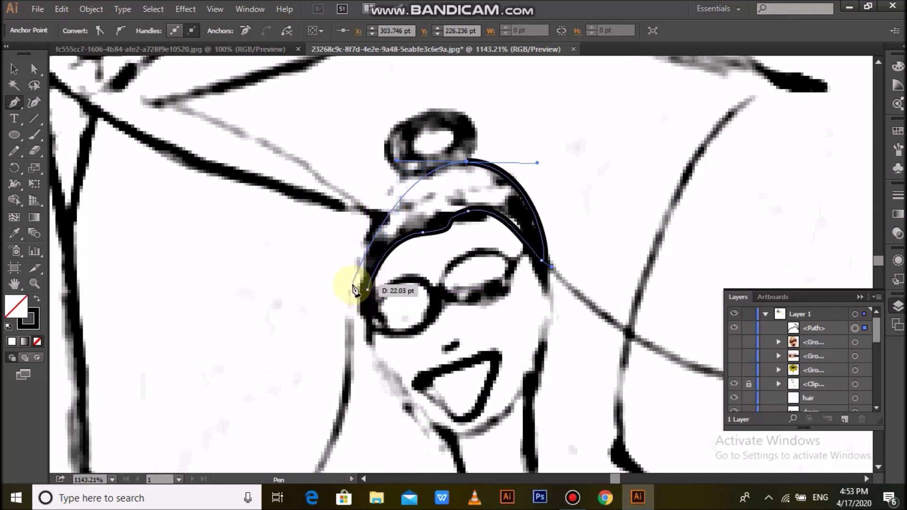
pyautogui.moveTo(377, 345); pyautogui.dragTo(360, 367)
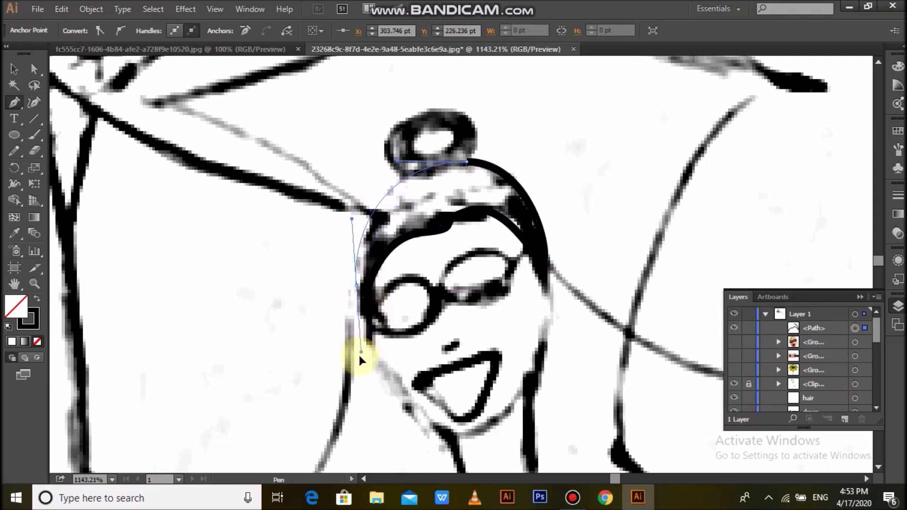
pyautogui.click(367, 289)
pyautogui.moveTo(369, 317); pyautogui.dragTo(371, 295)
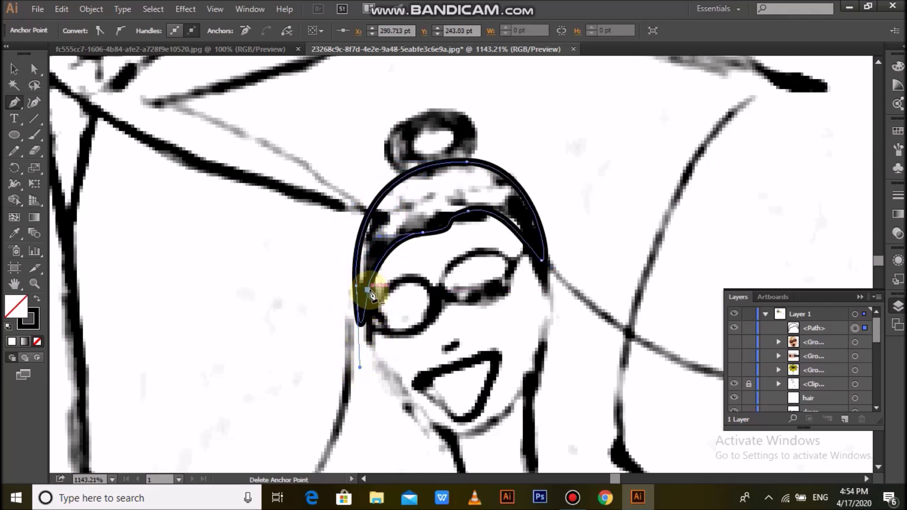
pyautogui.click(36, 299)
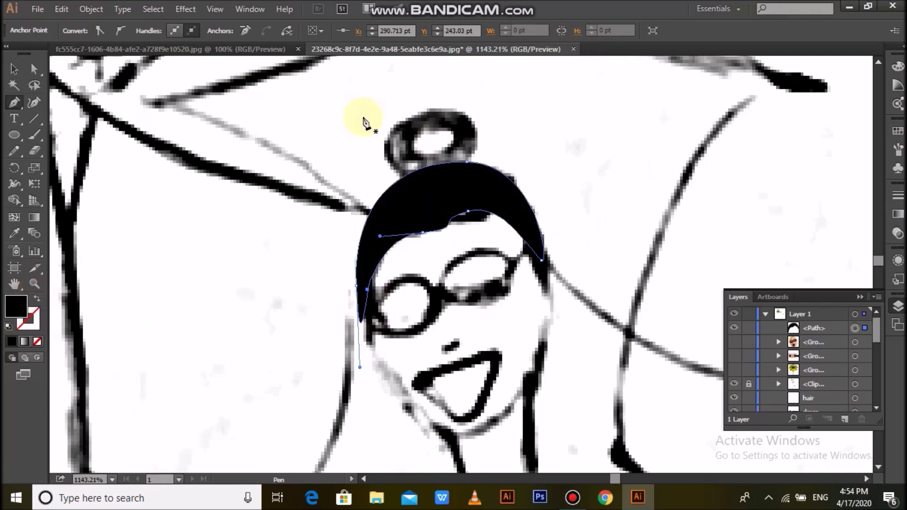
# Step: Draw the bun ellipse on top, tilt it slightly, and group it with the hair
pyautogui.click(15, 135)
pyautogui.moveTo(377, 106); pyautogui.dragTo(484, 188)
pyautogui.click(16, 71)
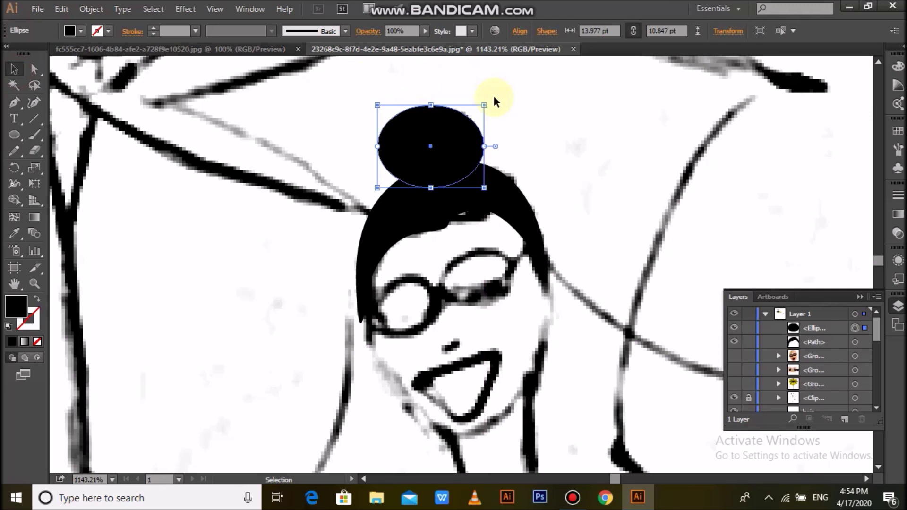
pyautogui.moveTo(491, 94); pyautogui.dragTo(485, 85)
pyautogui.click(531, 149)
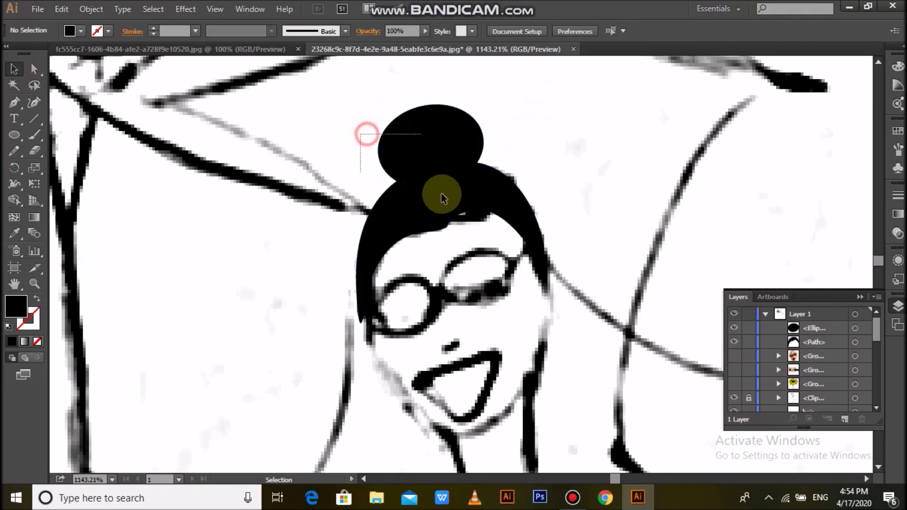
pyautogui.moveTo(366, 135); pyautogui.dragTo(426, 179)
pyautogui.rightClick(440, 169)
pyautogui.click(486, 239)
# Step: Start the long-hair pen outline beside the glasses, shown as a stroke only
pyautogui.hotkey('ctrl', '-')
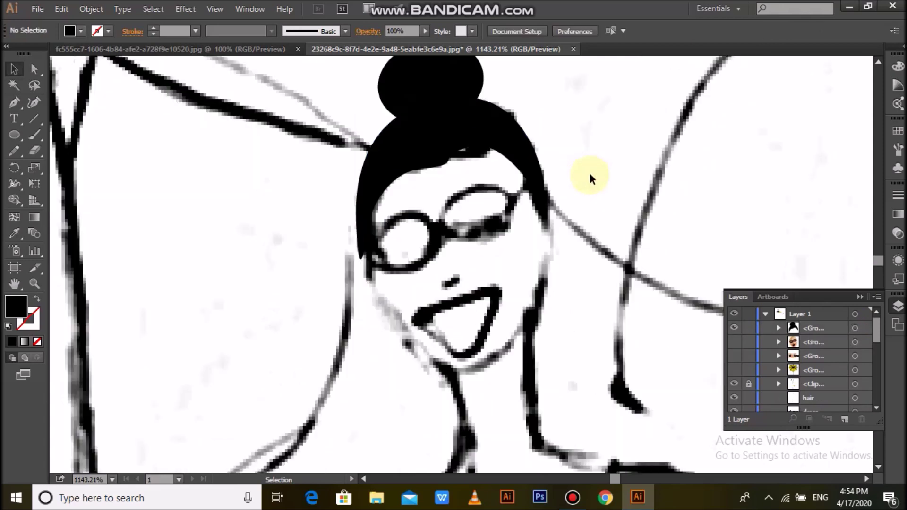
pyautogui.hotkey('ctrl', '-')
pyautogui.hotkey('ctrl', '-')
pyautogui.moveTo(501, 231); pyautogui.dragTo(334, 132)
pyautogui.click(14, 101)
pyautogui.click(322, 142)
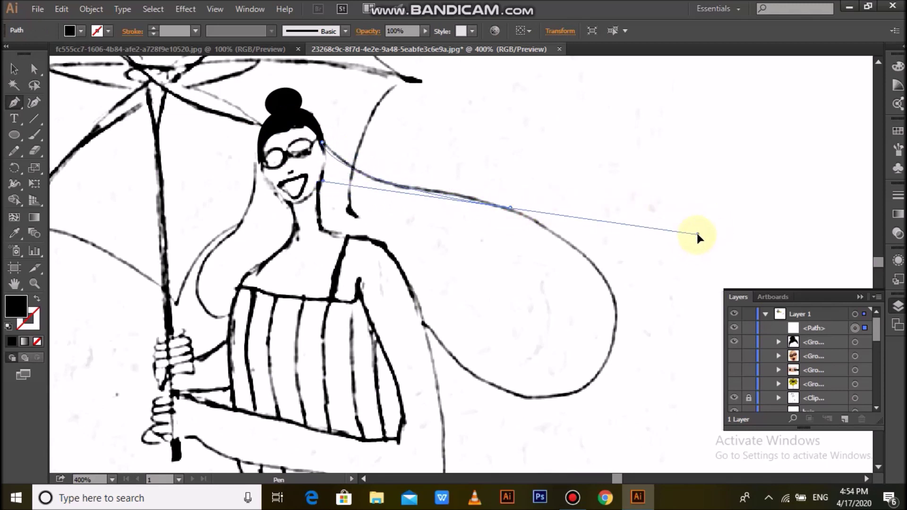
pyautogui.hotkey('ctrl', 'z')
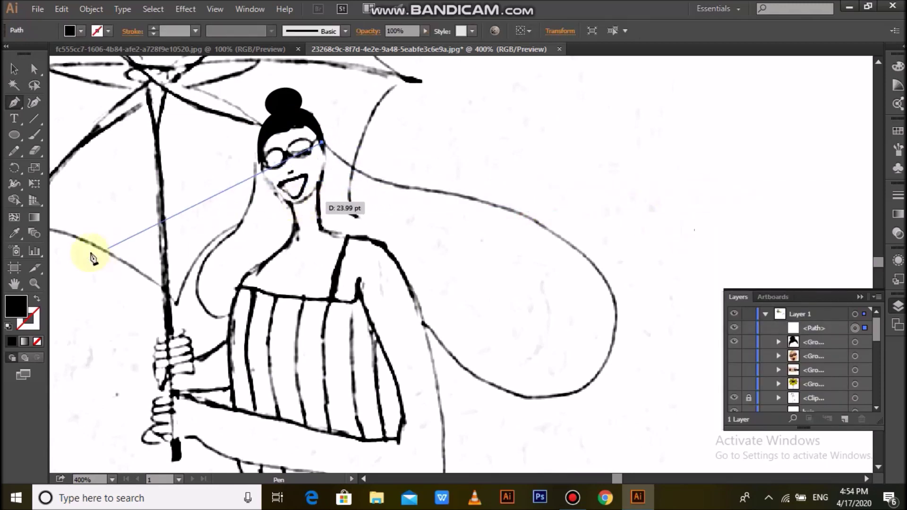
pyautogui.hotkey('shift', 'x')
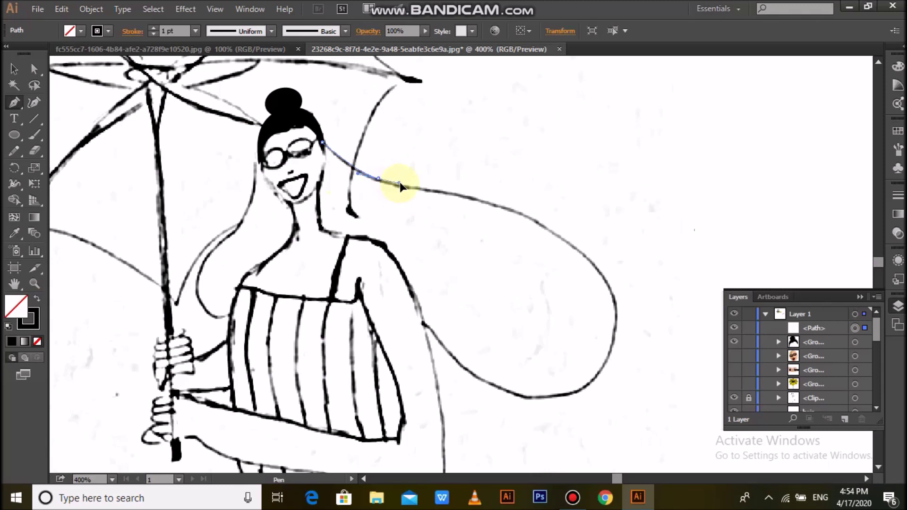
# Step: Trace the windblown hair's right edge and curve back to close the path
pyautogui.click(609, 286)
pyautogui.moveTo(647, 370); pyautogui.dragTo(659, 379)
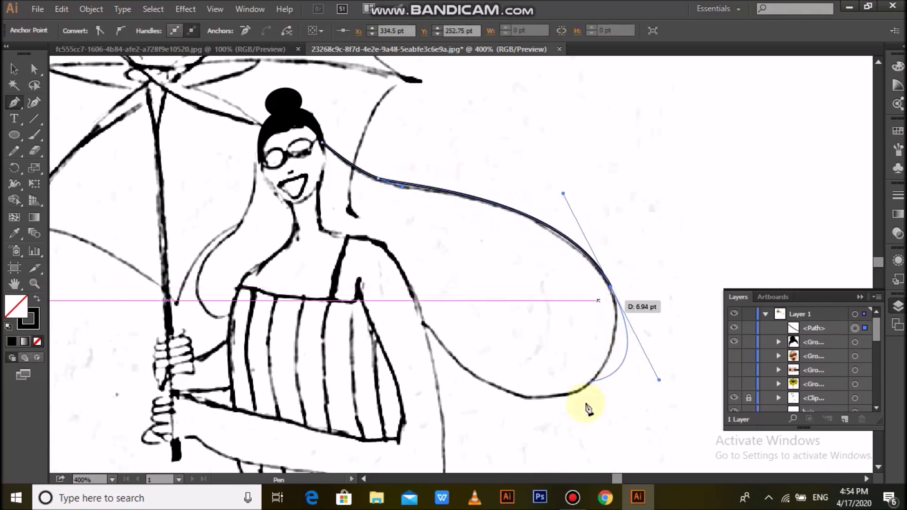
pyautogui.moveTo(424, 324); pyautogui.dragTo(336, 153)
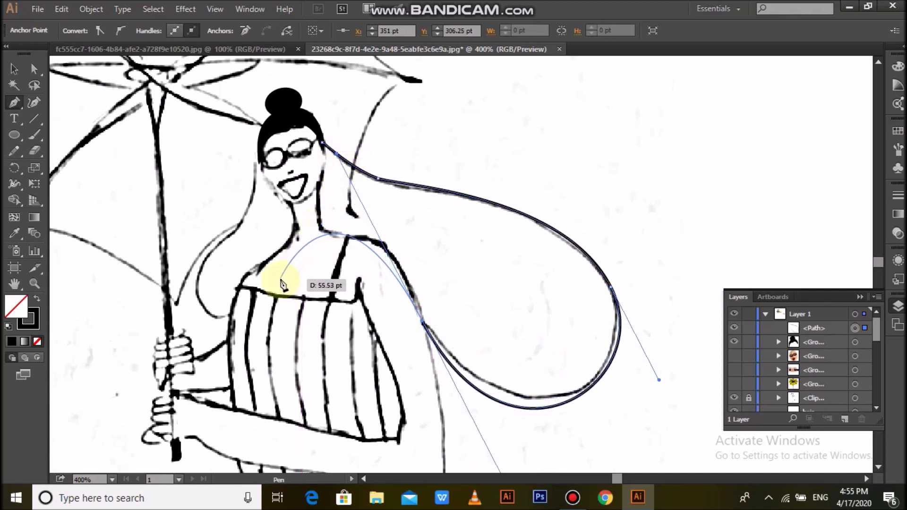
pyautogui.moveTo(230, 311); pyautogui.dragTo(227, 316)
pyautogui.moveTo(206, 258)
pyautogui.mouseDown()
pyautogui.moveTo(221, 211)
pyautogui.moveTo(263, 153)
pyautogui.mouseUp()
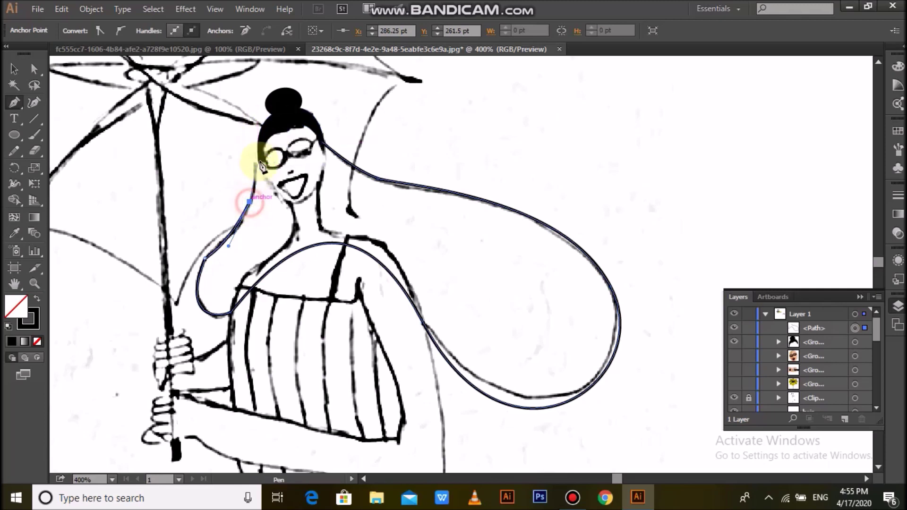
pyautogui.click(263, 151)
# Step: Fill the long hair solid black and move it below the face in Layers
pyautogui.keyDown('ctrl'); pyautogui.click(323, 142); pyautogui.keyUp('ctrl')
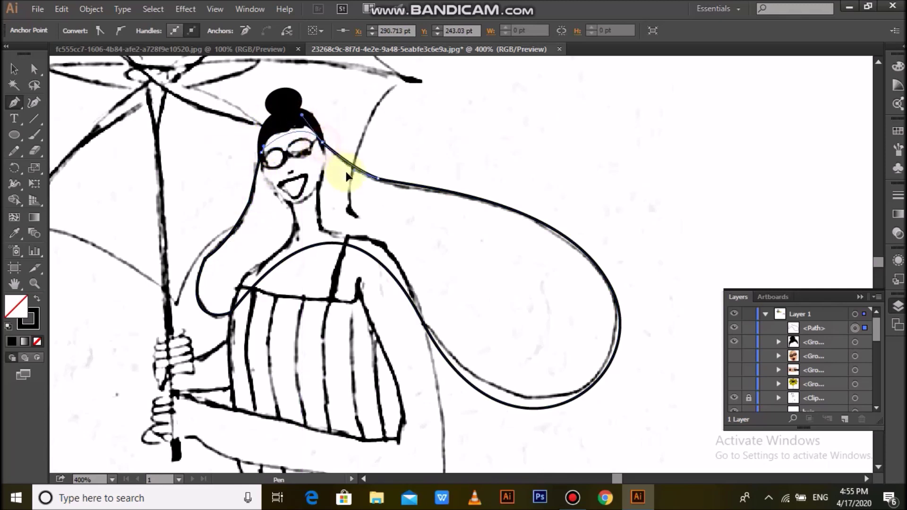
pyautogui.click(37, 300)
pyautogui.click(10, 72)
pyautogui.click(547, 121)
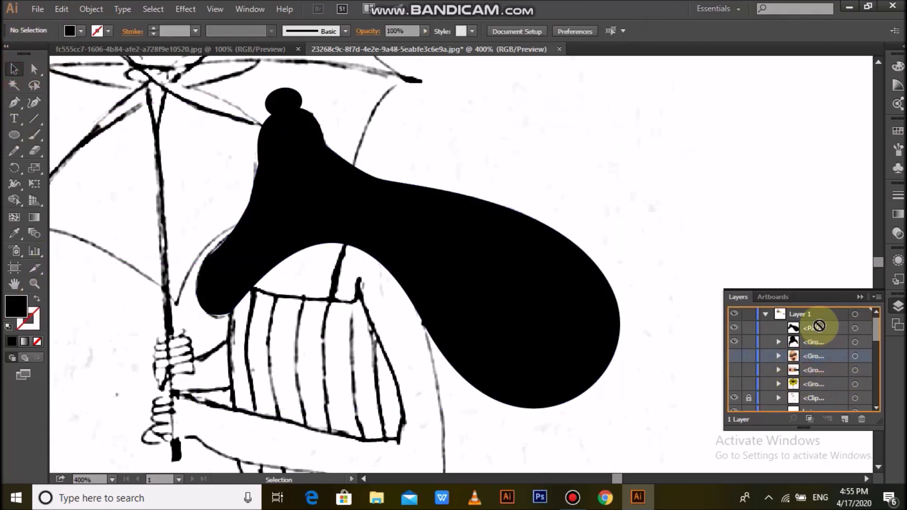
pyautogui.moveTo(801, 339); pyautogui.dragTo(807, 364)
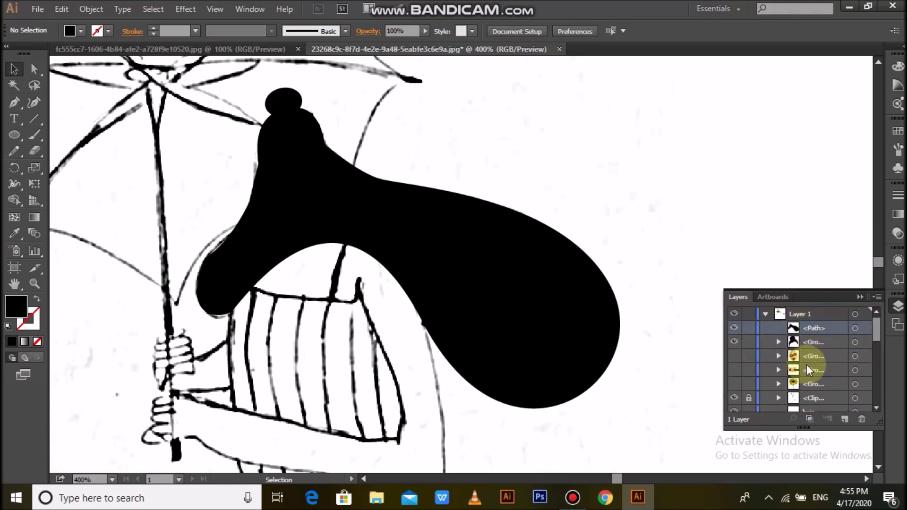
# Step: Toggle the face group's visibility and select the long black hair
pyautogui.click(735, 342)
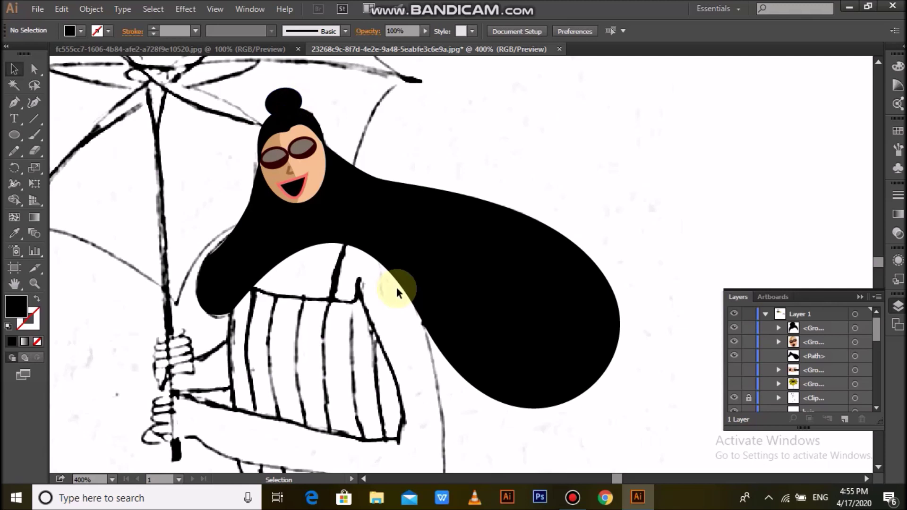
pyautogui.click(449, 259)
pyautogui.click(765, 347)
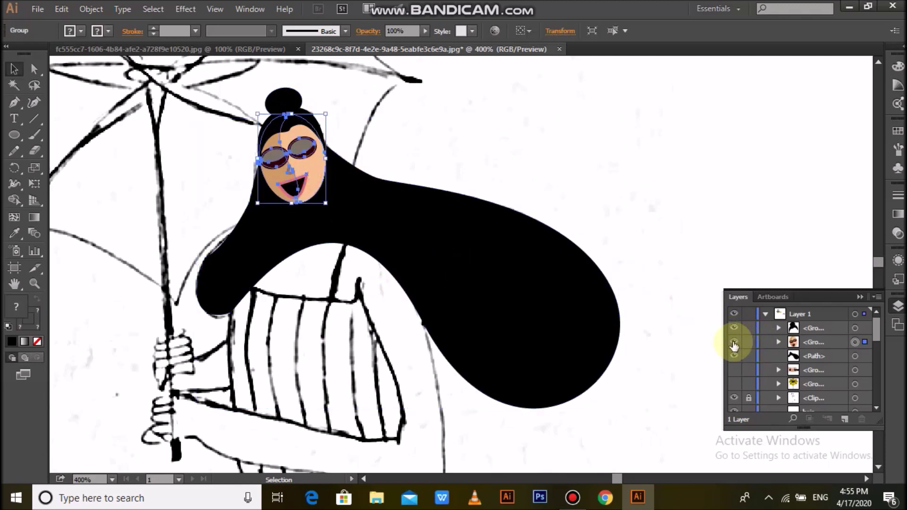
pyautogui.click(733, 343)
pyautogui.click(241, 297)
# Step: Pencil a shading shape over the hair's upper right and fill it dark red
pyautogui.click(14, 151)
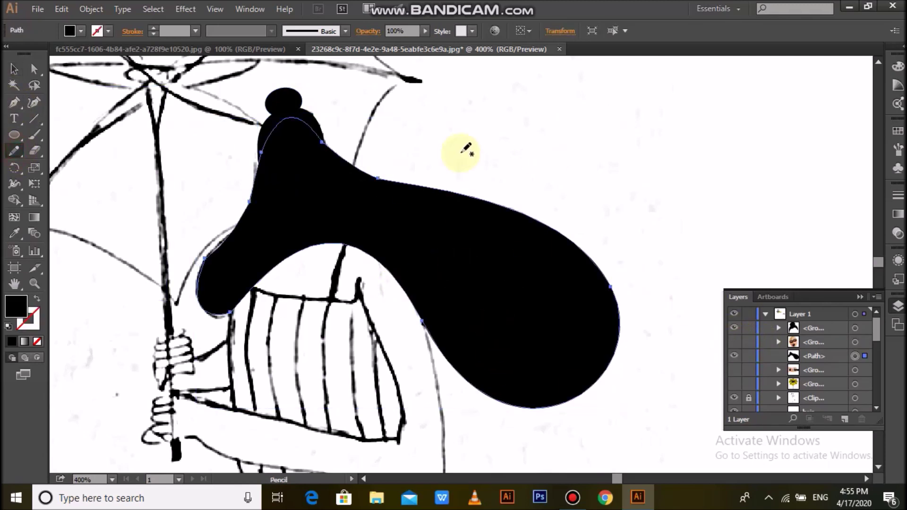
pyautogui.moveTo(338, 163); pyautogui.dragTo(645, 380)
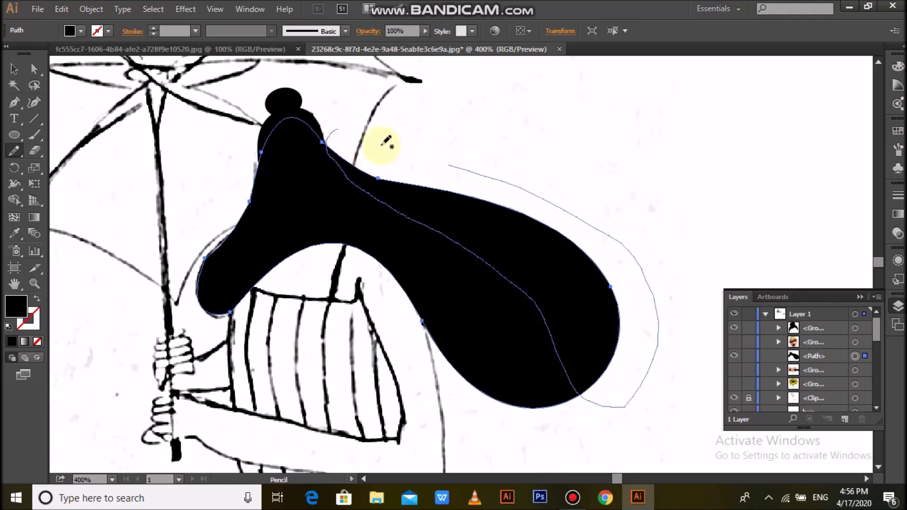
pyautogui.click(339, 226)
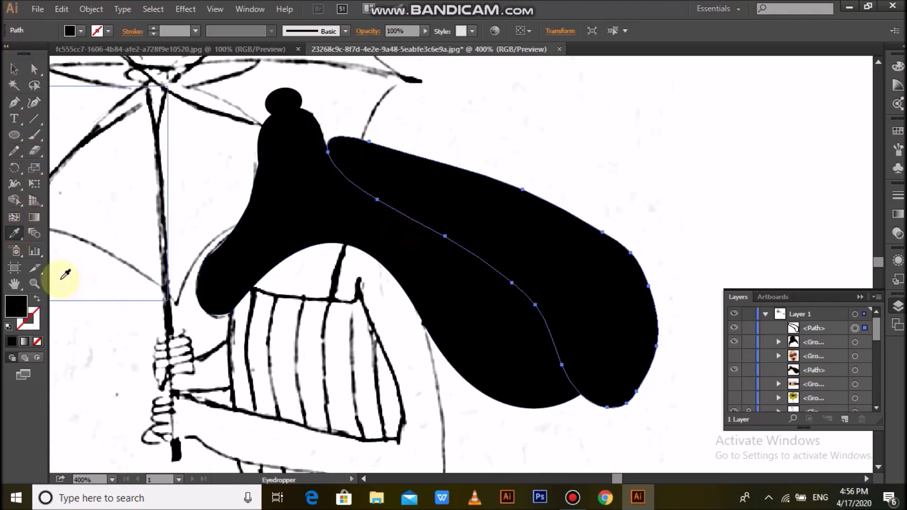
pyautogui.doubleClick(20, 310)
pyautogui.click(310, 259)
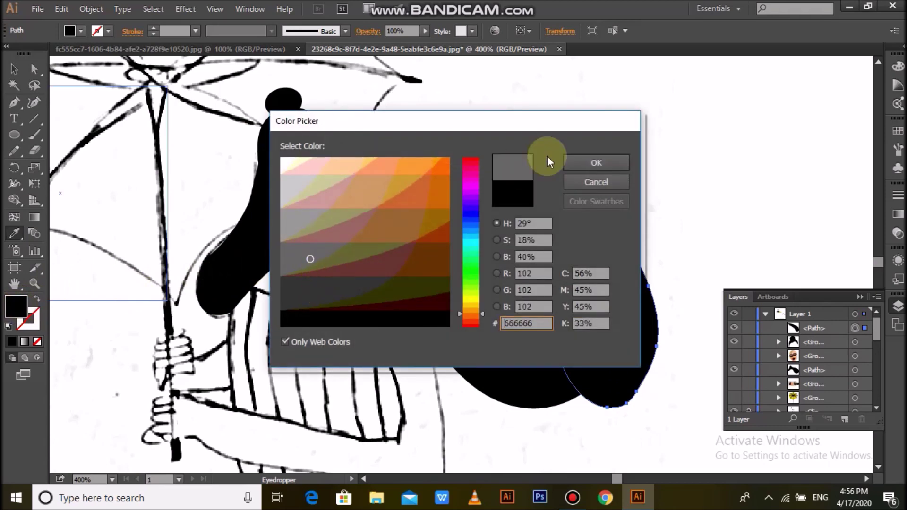
pyautogui.click(427, 299)
pyautogui.click(596, 163)
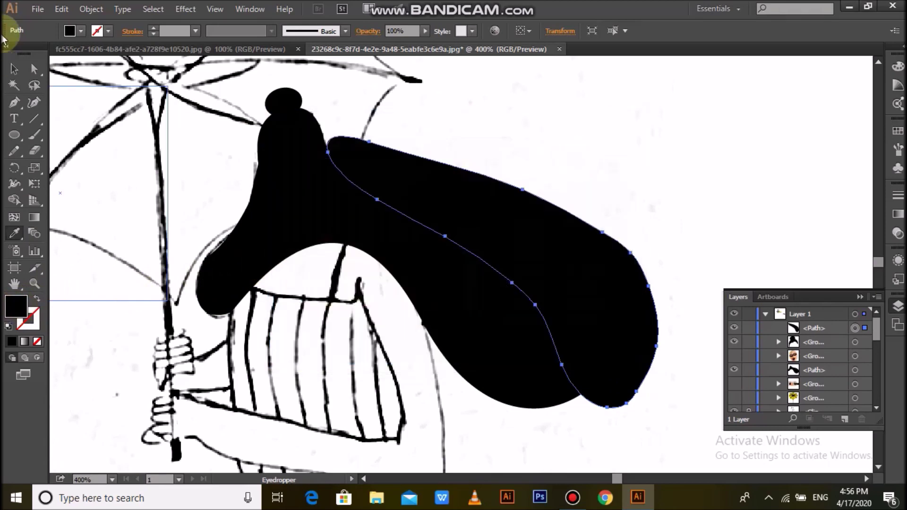
# Step: Trim the red shading with Shape Builder, deleting the part outside the hair
pyautogui.click(15, 71)
pyautogui.click(524, 152)
pyautogui.click(706, 208)
pyautogui.moveTo(663, 222); pyautogui.dragTo(510, 370)
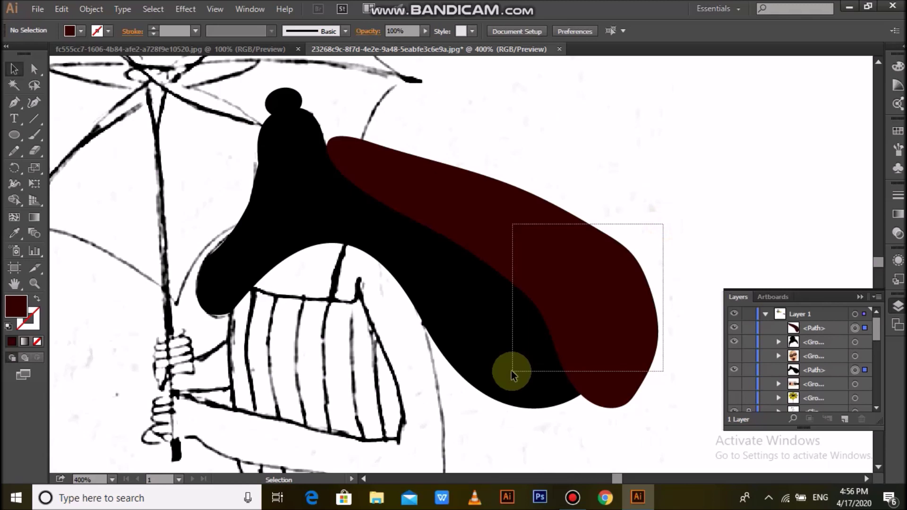
pyautogui.click(536, 202)
pyautogui.click(14, 69)
pyautogui.click(482, 194)
pyautogui.press('Delete')
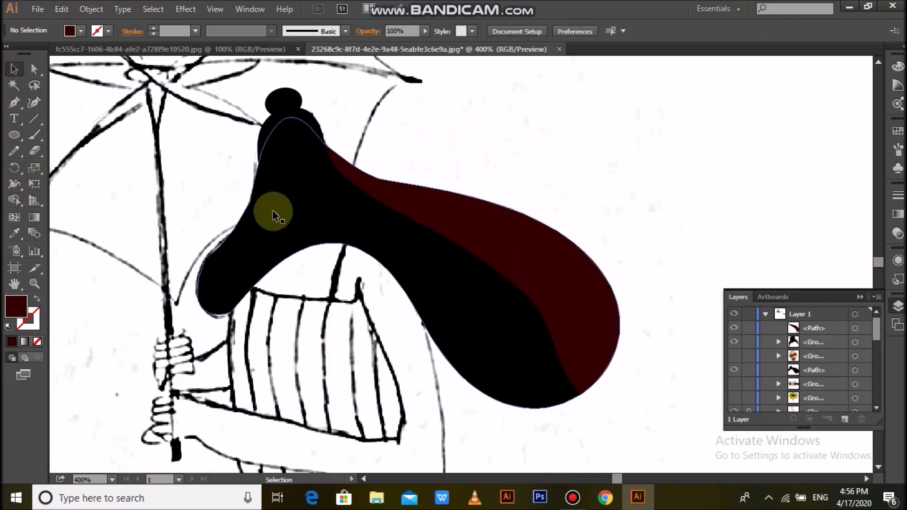
pyautogui.click(14, 151)
# Step: Pencil a shading shape along the hair's left and lower edges and eyedropper the dark red onto it
pyautogui.moveTo(271, 166); pyautogui.dragTo(219, 282)
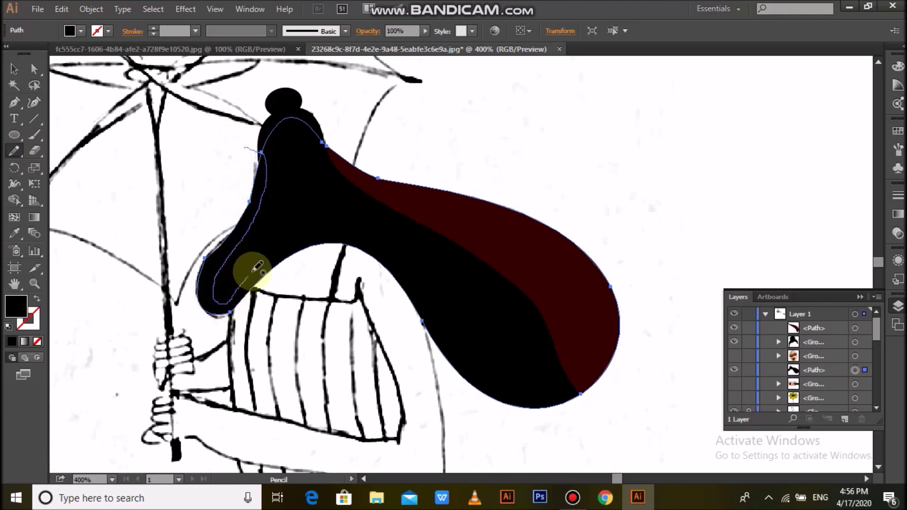
pyautogui.moveTo(408, 273)
pyautogui.mouseDown()
pyautogui.moveTo(441, 324)
pyautogui.moveTo(500, 374)
pyautogui.moveTo(544, 458)
pyautogui.mouseUp()
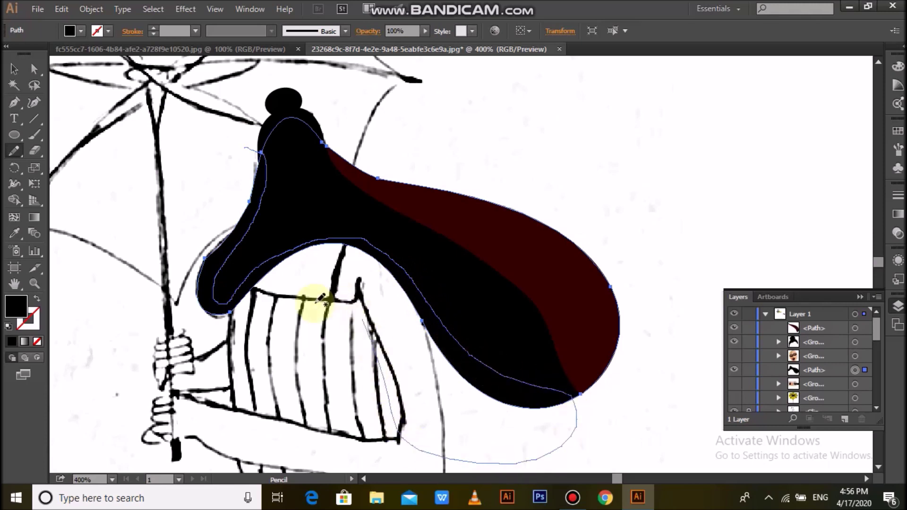
pyautogui.click(11, 233)
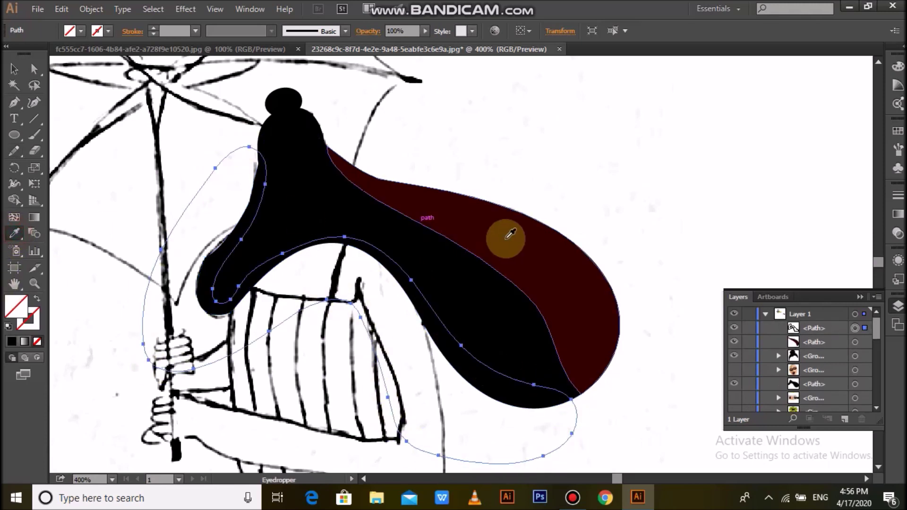
pyautogui.click(492, 239)
pyautogui.click(14, 69)
# Step: Adjust the shape's fill to a deeper web-safe dark red in the Color Picker
pyautogui.doubleClick(17, 307)
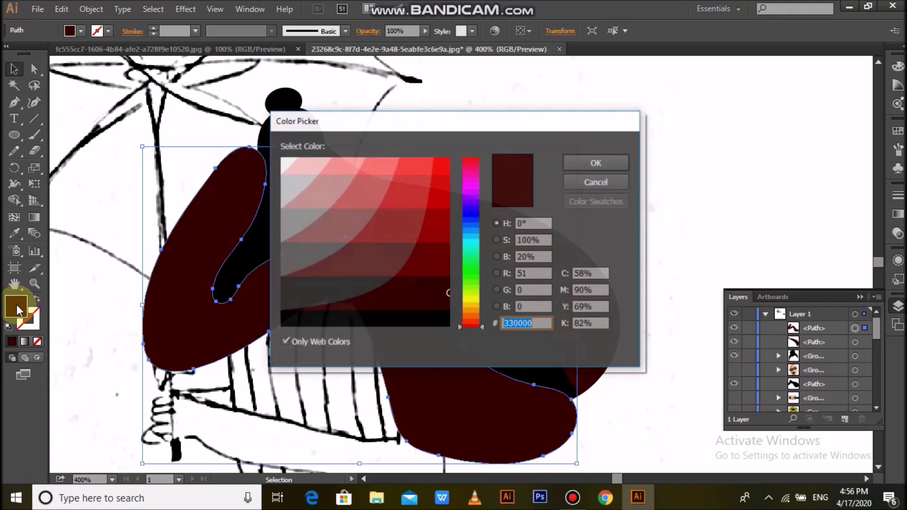
pyautogui.moveTo(439, 307)
pyautogui.mouseDown()
pyautogui.moveTo(434, 274)
pyautogui.moveTo(382, 264)
pyautogui.mouseUp()
pyautogui.click(596, 163)
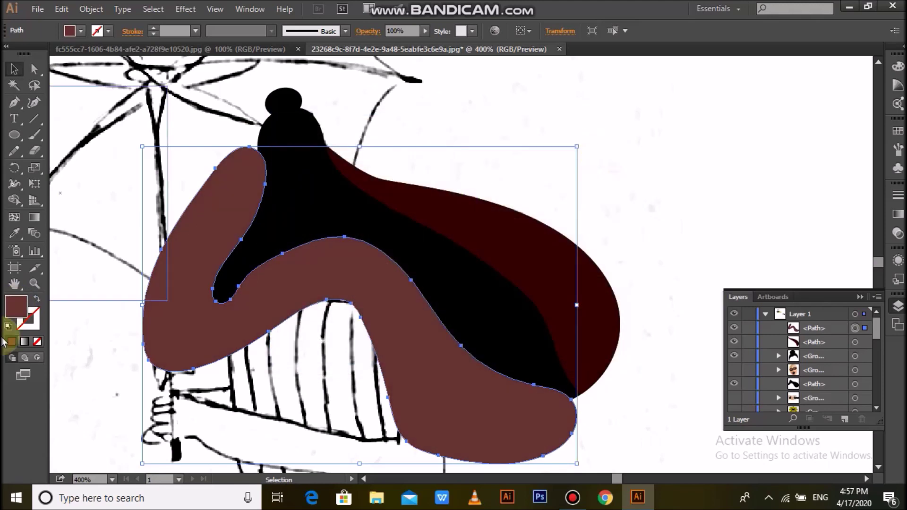
pyautogui.doubleClick(17, 315)
pyautogui.click(284, 342)
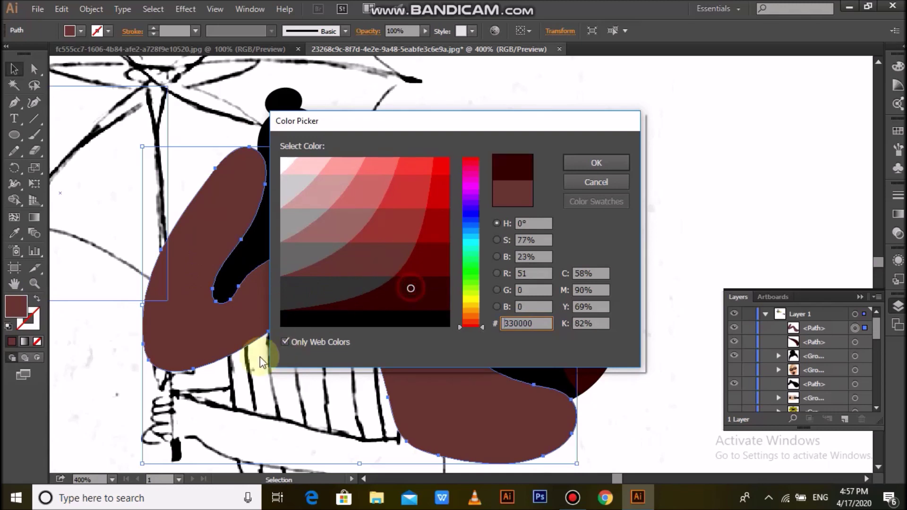
pyautogui.moveTo(430, 279); pyautogui.dragTo(423, 267)
pyautogui.click(577, 157)
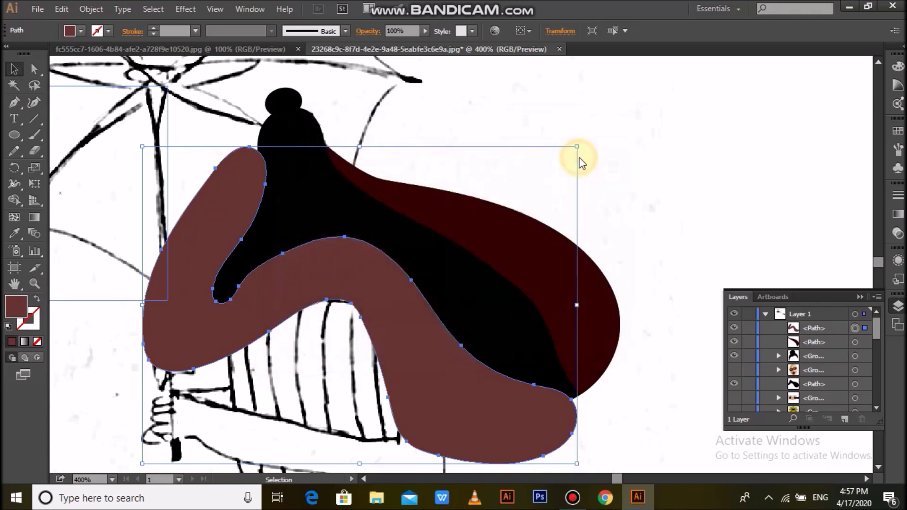
# Step: Select the hair together with both dark red shading shapes
pyautogui.click(118, 324)
pyautogui.moveTo(197, 170); pyautogui.dragTo(273, 263)
pyautogui.click(14, 199)
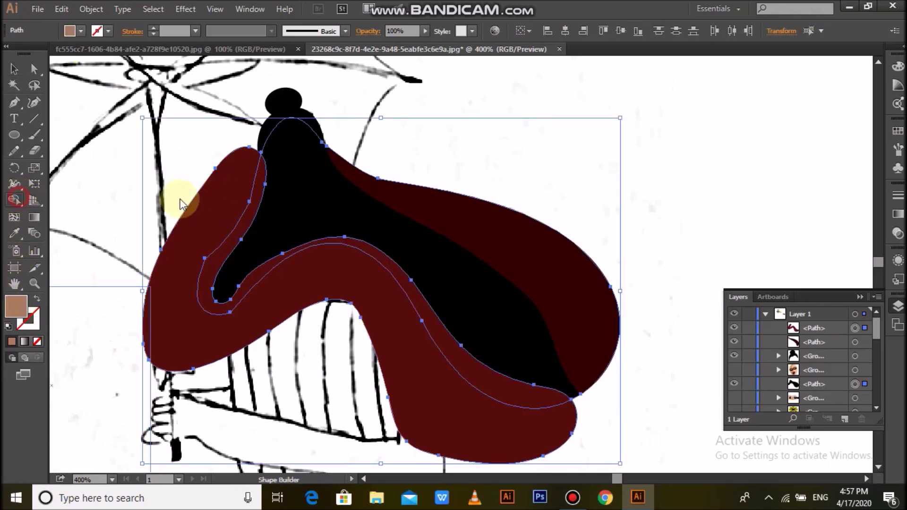
# Step: Trim the shading to the hair outline, deleting the part spilling outside the hair
pyautogui.click(15, 68)
pyautogui.click(208, 224)
pyautogui.press('Delete')
pyautogui.click(734, 370)
pyautogui.click(304, 122)
# Step: Zoom in on the bun and bring the hair group to the front
pyautogui.press('z')
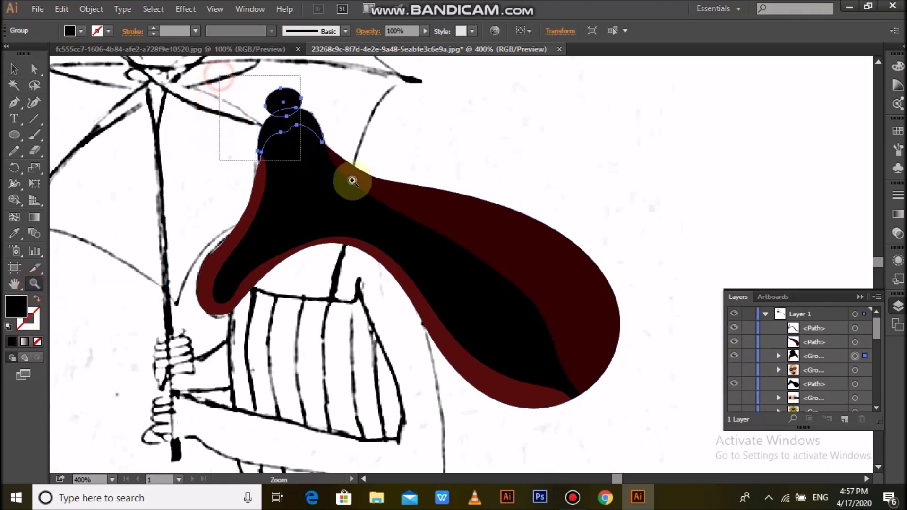
pyautogui.moveTo(233, 72); pyautogui.dragTo(348, 178)
pyautogui.press('v')
pyautogui.rightClick(410, 259)
pyautogui.click(597, 369)
pyautogui.hotkey('ctrl', 'shift', 'a')
pyautogui.click(491, 242)
# Step: Add gradient mesh points and lines to the hair and the bun
pyautogui.click(14, 217)
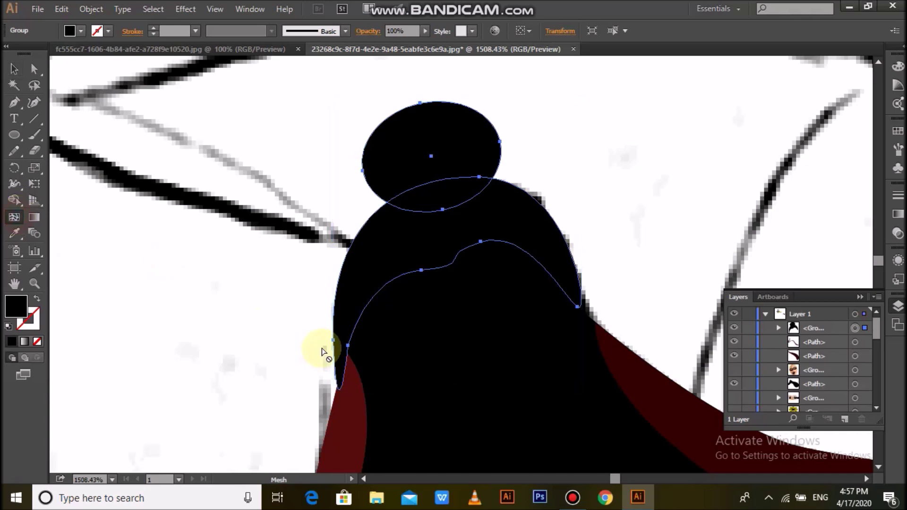
pyautogui.click(358, 333)
pyautogui.click(516, 238)
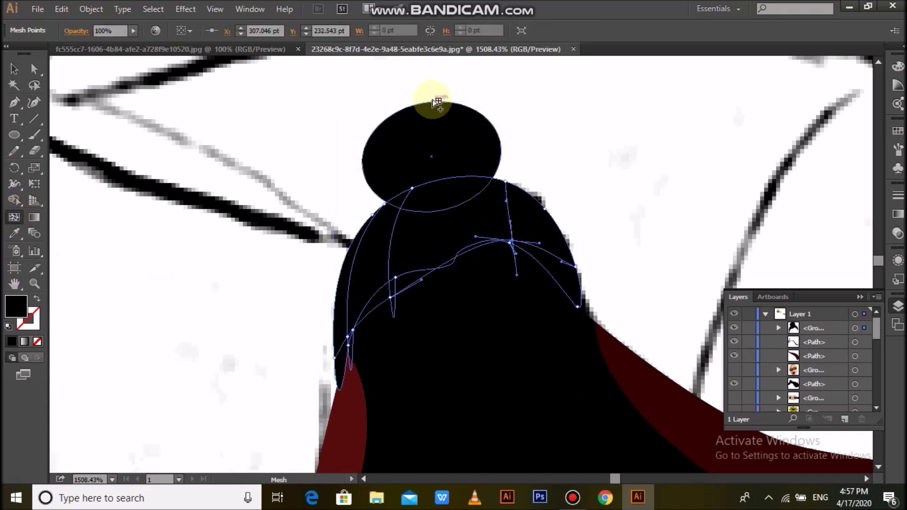
pyautogui.click(413, 121)
# Step: Color a bun mesh point grey as a glossy highlight
pyautogui.click(34, 68)
pyautogui.click(399, 142)
pyautogui.doubleClick(16, 306)
pyautogui.moveTo(336, 249); pyautogui.dragTo(283, 252)
pyautogui.click(596, 163)
pyautogui.click(460, 208)
pyautogui.click(533, 146)
# Step: Tint several bun mesh points dark red with the Eyedropper
pyautogui.click(465, 198)
pyautogui.click(14, 233)
pyautogui.click(343, 416)
pyautogui.click(34, 69)
pyautogui.click(448, 166)
pyautogui.click(14, 234)
pyautogui.click(358, 412)
# Step: Select mesh points along the top of the hair and tint them dark red
pyautogui.click(14, 69)
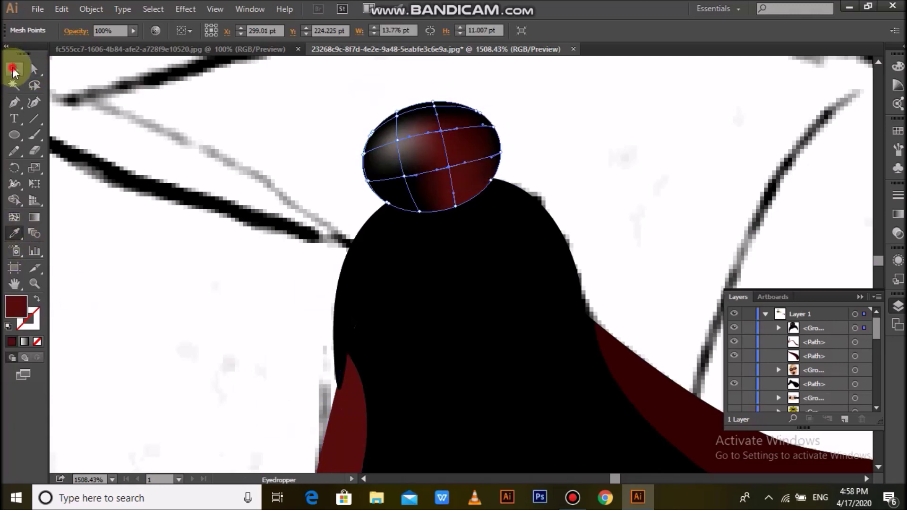
pyautogui.click(506, 186)
pyautogui.scroll(-2, 506, 186)
pyautogui.click(34, 68)
pyautogui.click(396, 231)
pyautogui.keyDown('shift'); pyautogui.click(350, 288); pyautogui.keyUp('shift')
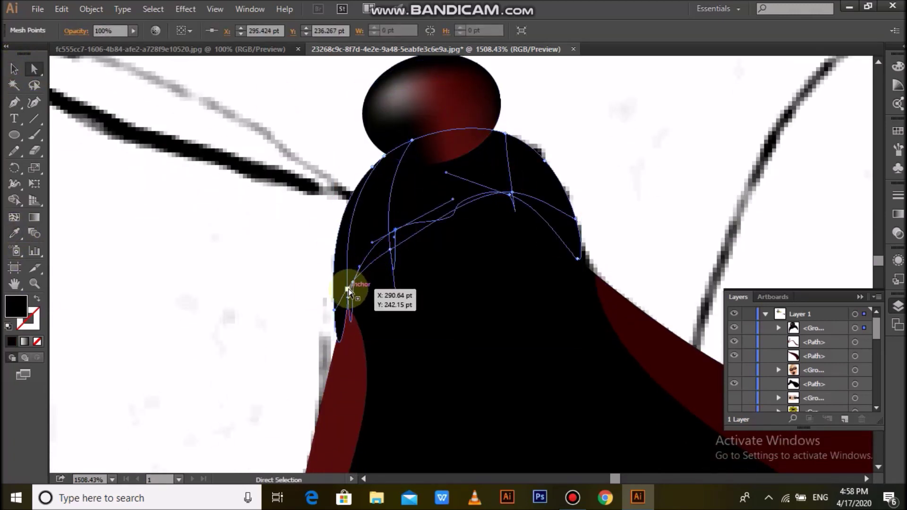
pyautogui.keyDown('shift'); pyautogui.click(511, 191); pyautogui.keyUp('shift')
pyautogui.keyDown('shift'); pyautogui.click(577, 258); pyautogui.keyUp('shift')
pyautogui.click(14, 233)
pyautogui.click(335, 397)
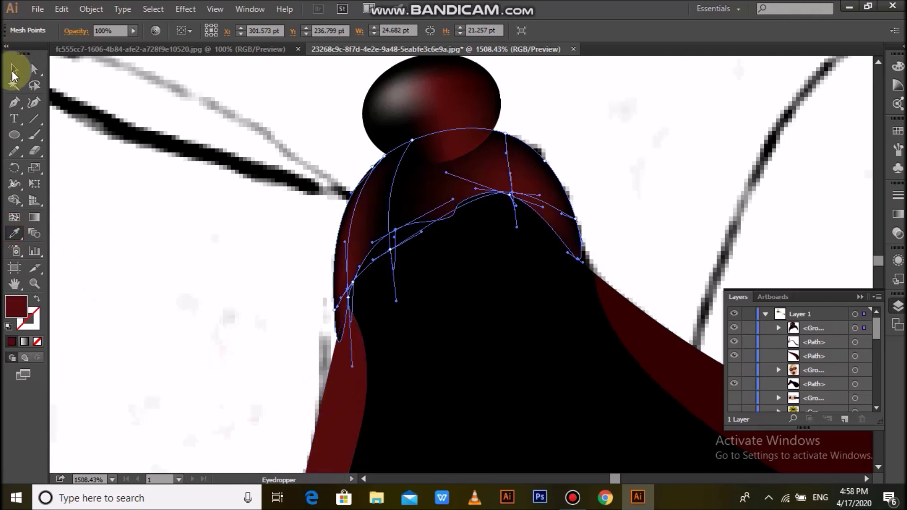
# Step: Sample the bun's dark colour and confirm the dark red fill in the Color Picker
pyautogui.click(34, 68)
pyautogui.click(415, 144)
pyautogui.click(13, 234)
pyautogui.click(409, 97)
pyautogui.doubleClick(21, 302)
pyautogui.click(594, 162)
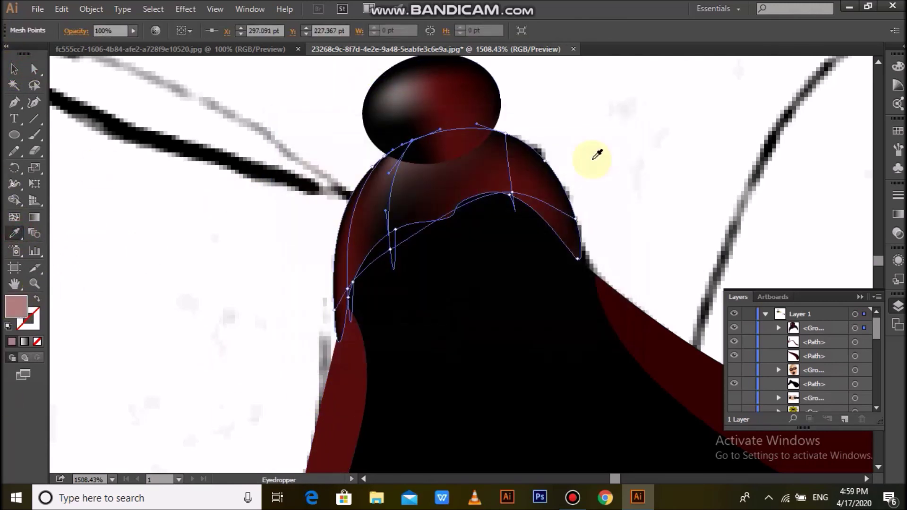
# Step: Bring the hair shape in front of the bun via Arrange, then zoom out
pyautogui.press('v')
pyautogui.click(425, 118)
pyautogui.click(459, 110)
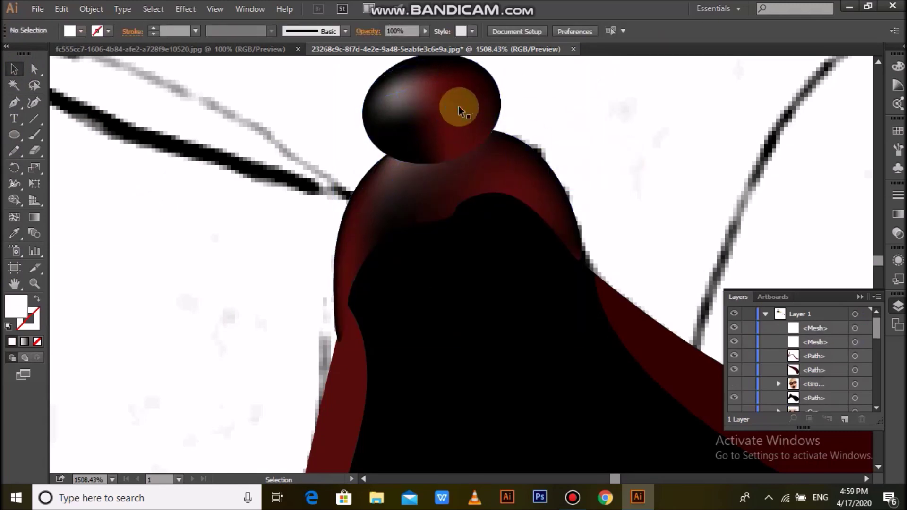
pyautogui.rightClick(503, 177)
pyautogui.click(690, 257)
pyautogui.click(644, 168)
pyautogui.scroll(-3, 644, 170)
pyautogui.hotkey('ctrl', '-')
pyautogui.hotkey('ctrl', '-')
pyautogui.hotkey('ctrl', '-')
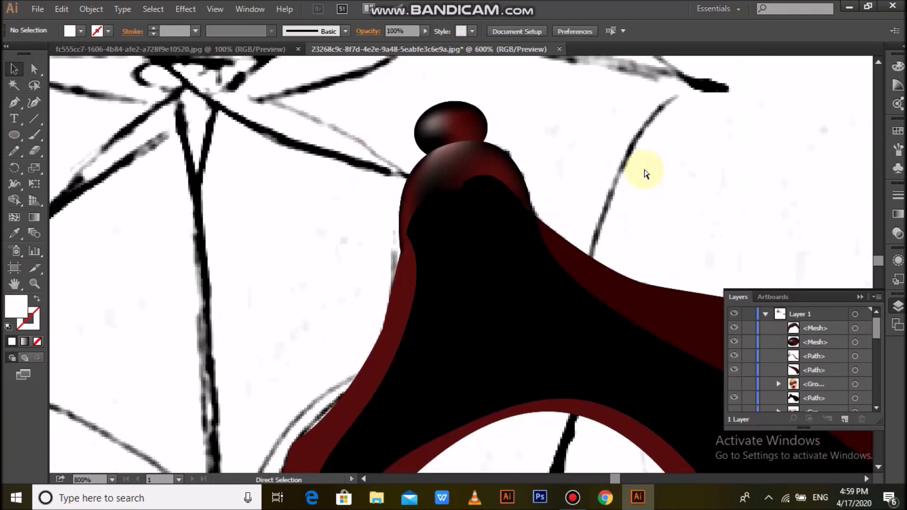
# Step: Show the hidden face group and zoom in to check it
pyautogui.hotkey('ctrl', '-')
pyautogui.click(734, 383)
pyautogui.click(34, 283)
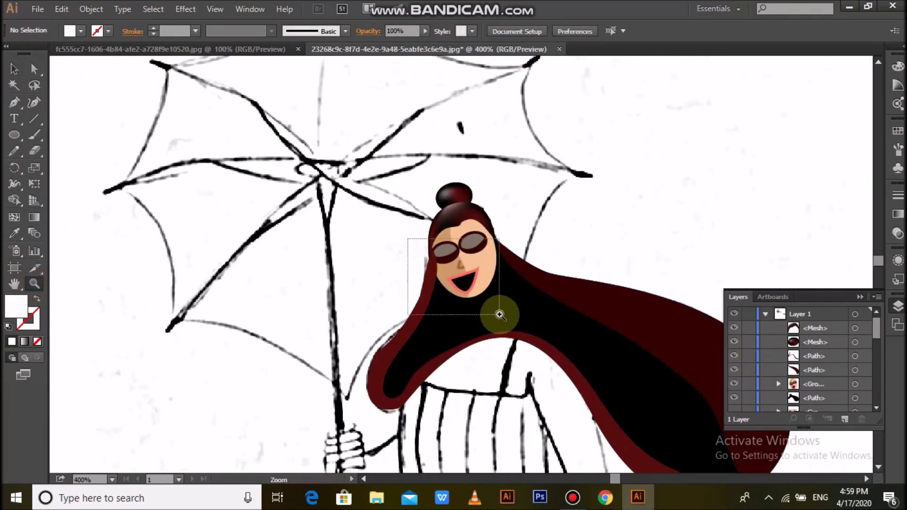
pyautogui.moveTo(421, 287); pyautogui.dragTo(496, 314)
pyautogui.click(13, 69)
pyautogui.rightClick(390, 204)
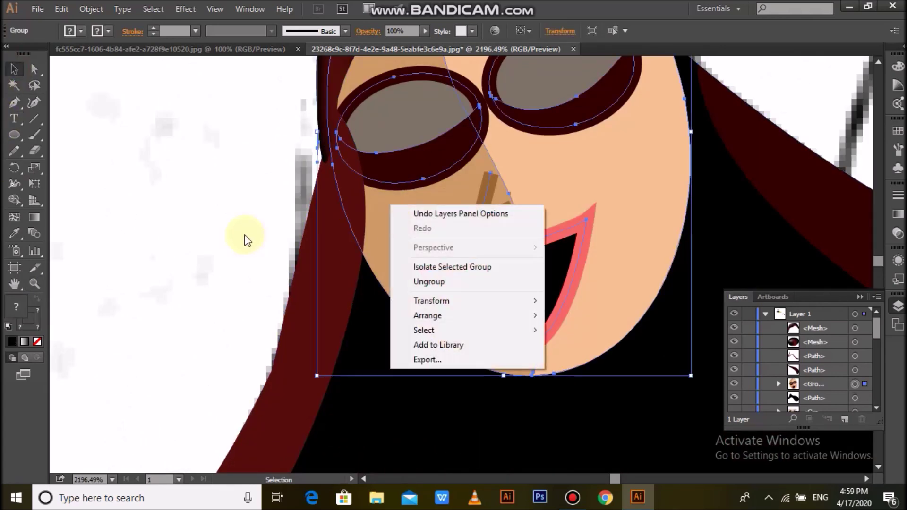
pyautogui.click(245, 236)
pyautogui.hotkey('ctrl', '-')
pyautogui.hotkey('ctrl', '-')
pyautogui.hotkey('ctrl', '-')
# Step: Reorder so the face group sits above the hair group
pyautogui.click(367, 359)
pyautogui.rightClick(620, 264)
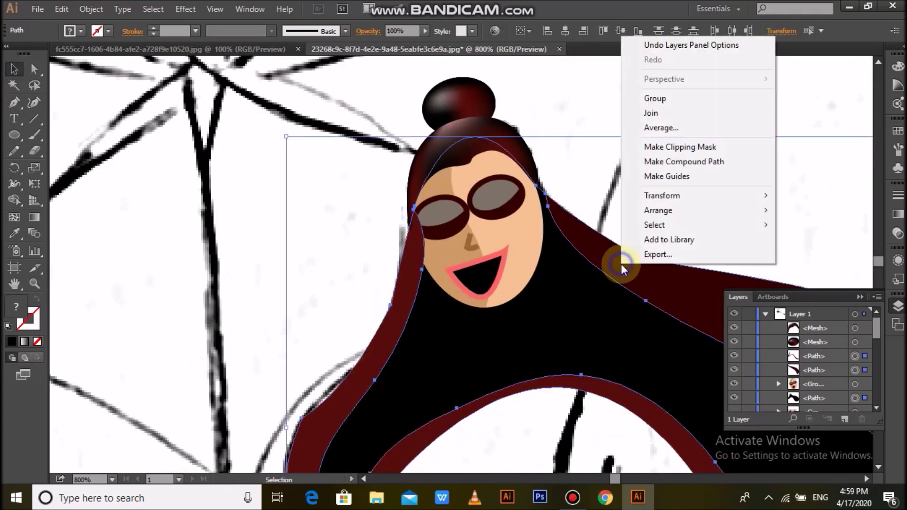
pyautogui.click(612, 92)
pyautogui.click(551, 125)
pyautogui.click(494, 135)
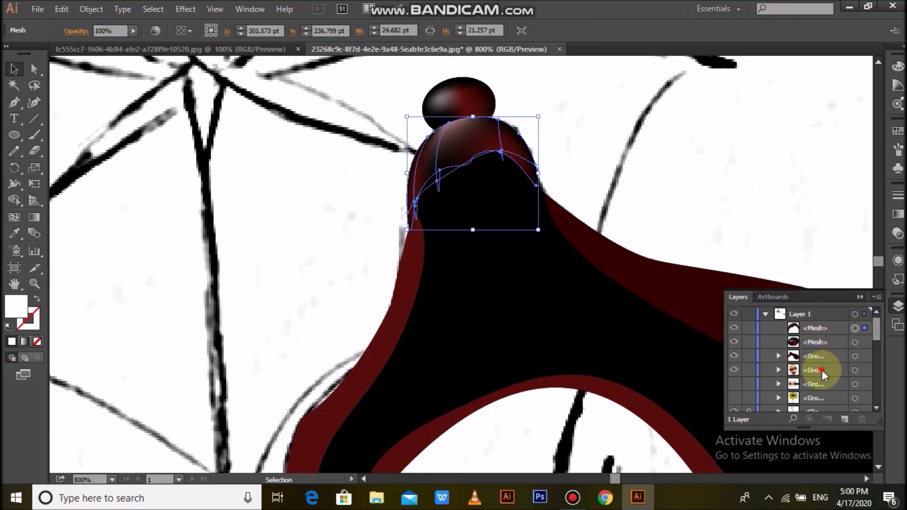
pyautogui.hotkey('ctrl', ']')
pyautogui.click(625, 182)
pyautogui.scroll(-1, 625, 182)
pyautogui.scroll(-2, 626, 184)
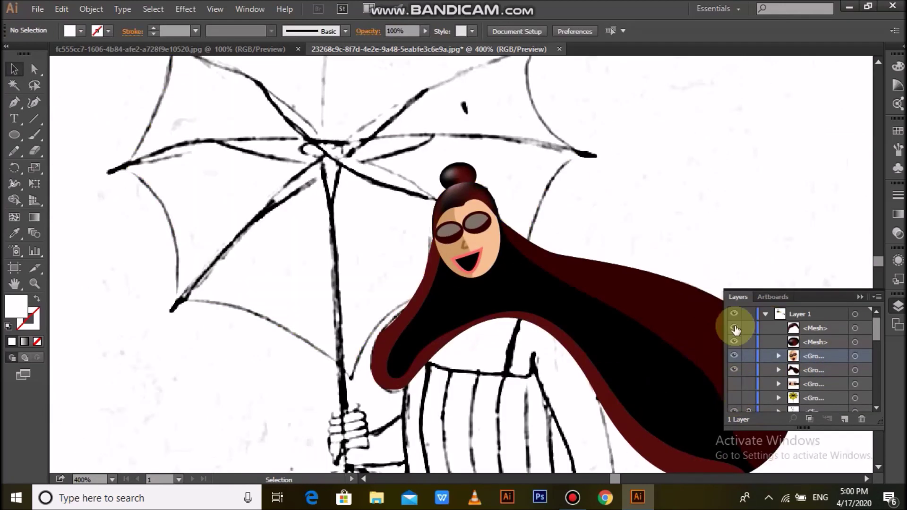
pyautogui.moveTo(734, 328); pyautogui.dragTo(734, 369)
pyautogui.scroll(-3, 639, 366)
# Step: Begin a Pen outline from the neck down to the shoulder
pyautogui.click(15, 102)
pyautogui.click(469, 166)
pyautogui.click(446, 195)
pyautogui.moveTo(414, 208); pyautogui.dragTo(412, 229)
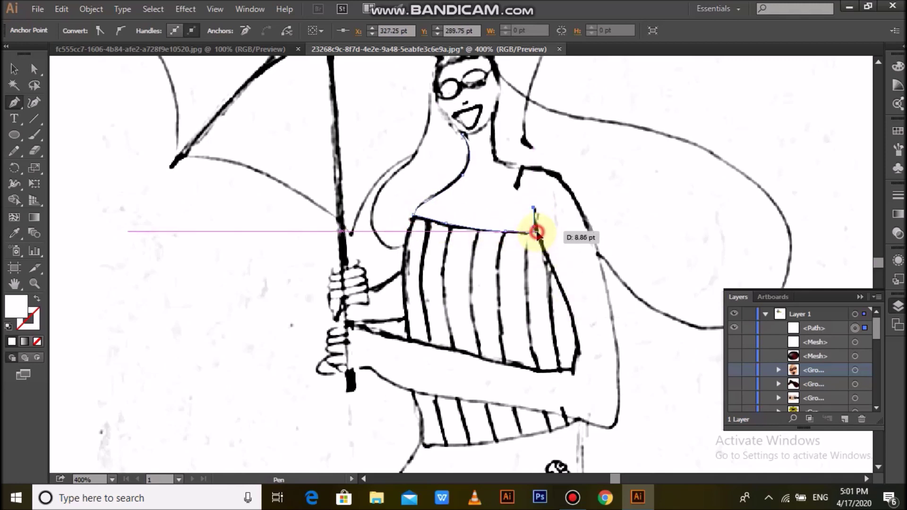
# Step: Trace the chest, hand, arm and neck back to the start, closing and filling it peach skin tone
pyautogui.click(569, 371)
pyautogui.moveTo(339, 333); pyautogui.dragTo(352, 337)
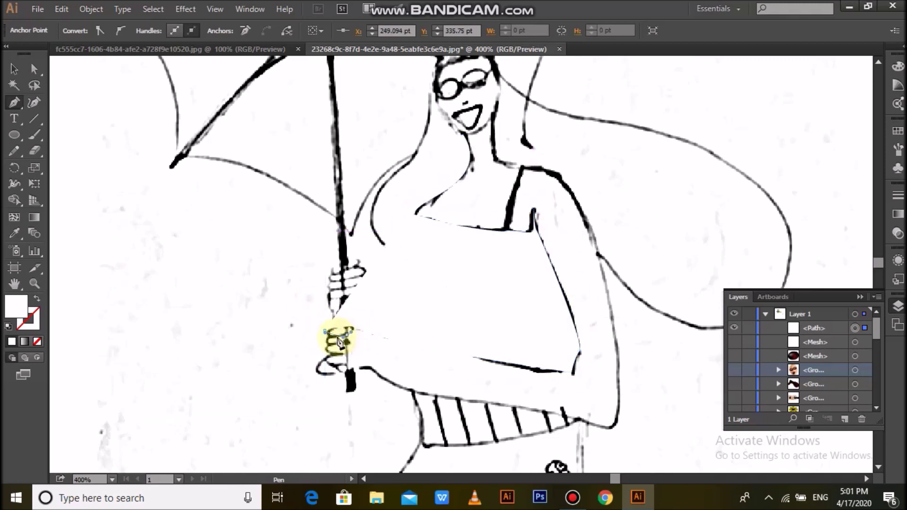
pyautogui.click(324, 354)
pyautogui.click(380, 372)
pyautogui.click(609, 427)
pyautogui.click(559, 180)
pyautogui.click(503, 172)
pyautogui.moveTo(489, 142); pyautogui.dragTo(491, 118)
pyautogui.click(469, 167)
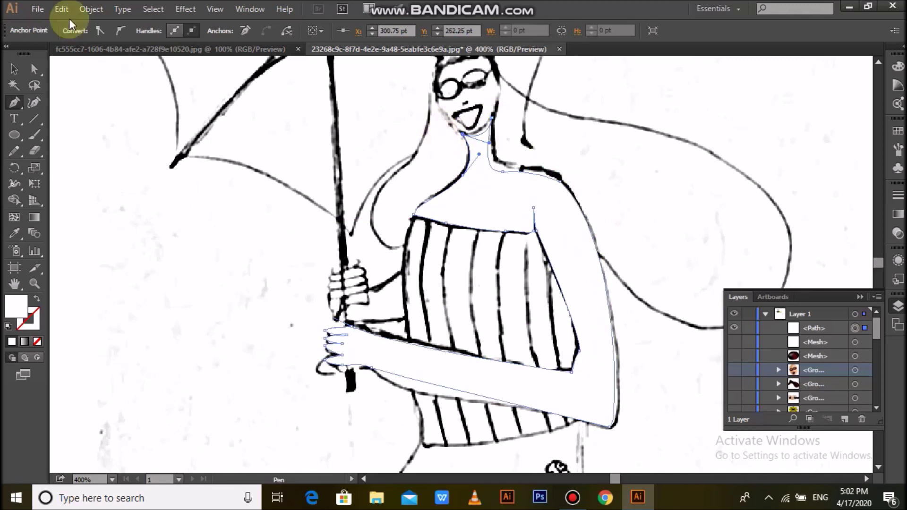
pyautogui.press('v')
pyautogui.click(734, 370)
# Step: Refine the skin shape's collar, shoulder and neck anchors with Direct Selection
pyautogui.press('a')
pyautogui.click(547, 186)
pyautogui.click(413, 212)
pyautogui.moveTo(413, 212); pyautogui.dragTo(411, 219)
pyautogui.moveTo(560, 178)
pyautogui.mouseDown()
pyautogui.moveTo(545, 178)
pyautogui.moveTo(563, 173)
pyautogui.mouseUp()
pyautogui.moveTo(609, 345); pyautogui.dragTo(580, 351)
pyautogui.click(414, 220)
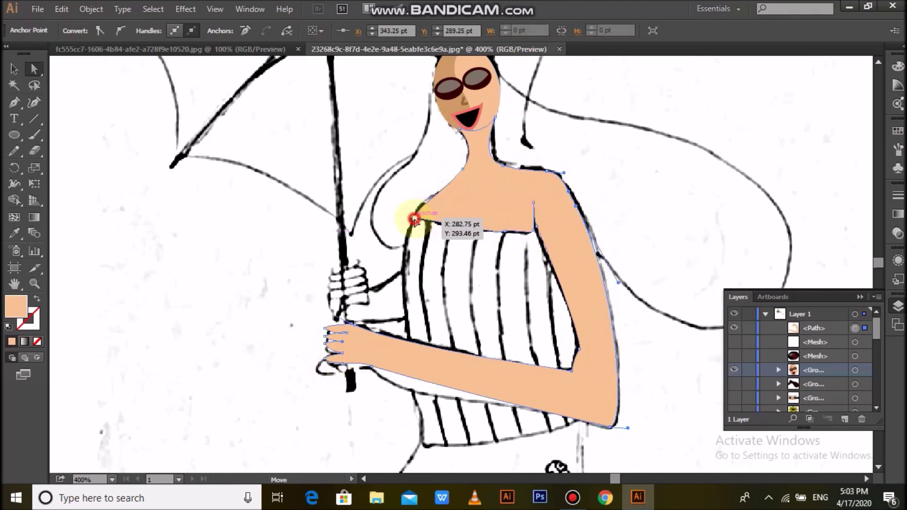
pyautogui.moveTo(494, 163); pyautogui.dragTo(527, 189)
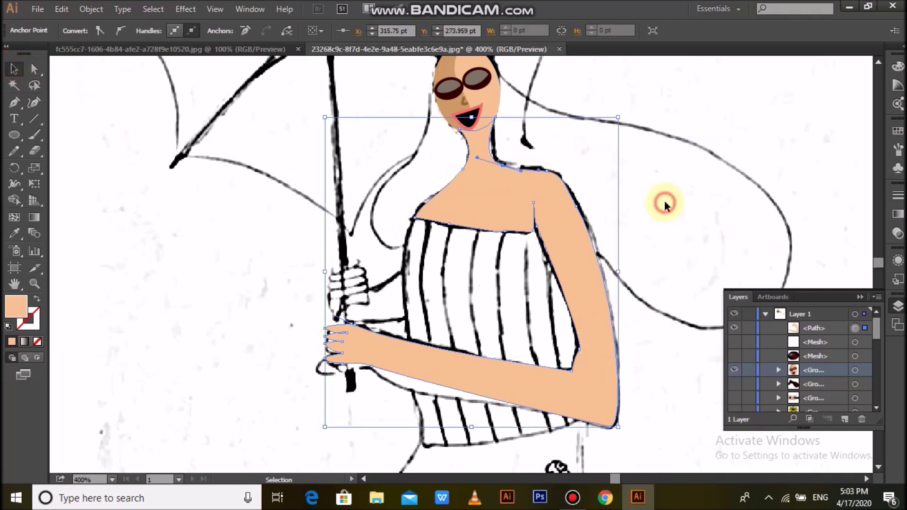
pyautogui.scroll(-2, 662, 202)
pyautogui.click(356, 313)
pyautogui.click(14, 151)
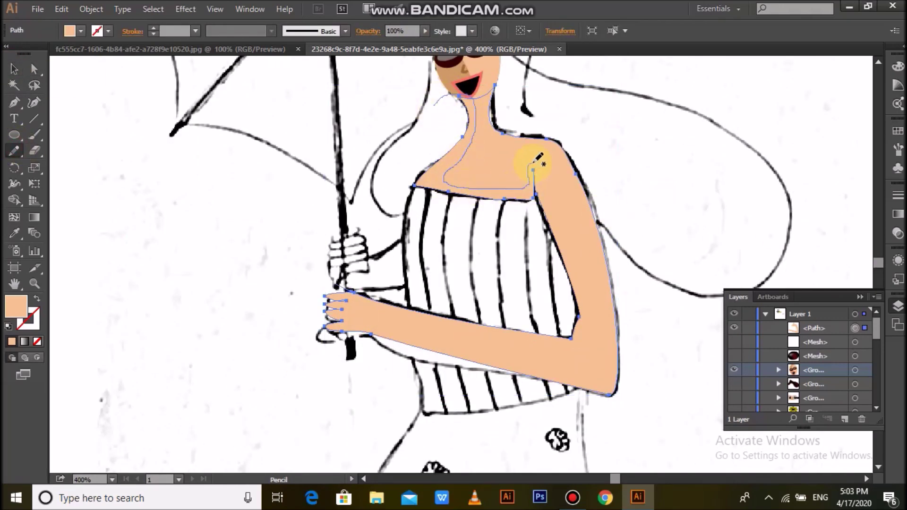
# Step: Pencil a darker tan shading shape on the chest and send it behind the lighter skin
pyautogui.moveTo(449, 97); pyautogui.dragTo(451, 95)
pyautogui.doubleClick(16, 306)
pyautogui.click(364, 176)
pyautogui.click(596, 162)
pyautogui.press('v')
pyautogui.moveTo(132, 188); pyautogui.dragTo(330, 383)
pyautogui.click(416, 152)
pyautogui.hotkey('ctrl', '[')
# Step: Pencil an unfilled shadow outline along the arm, then zoom out to the full artboard
pyautogui.press('n')
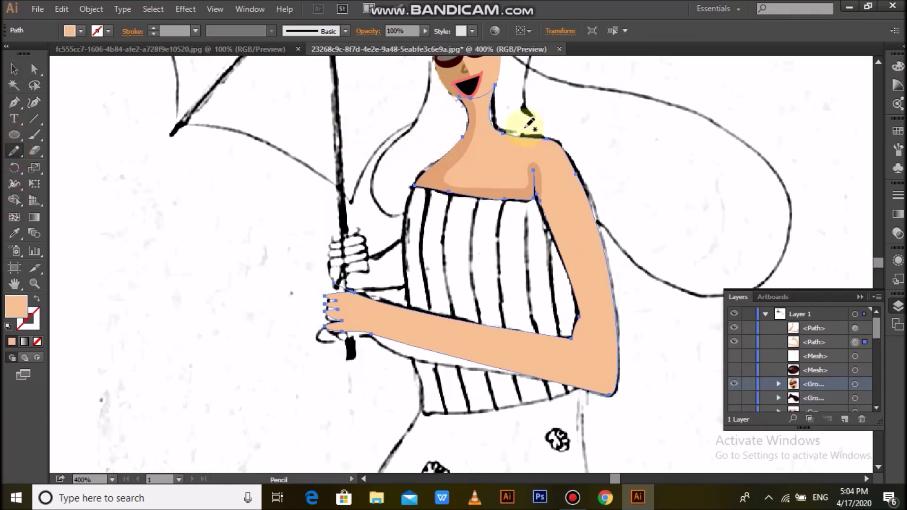
pyautogui.moveTo(597, 230); pyautogui.dragTo(596, 225)
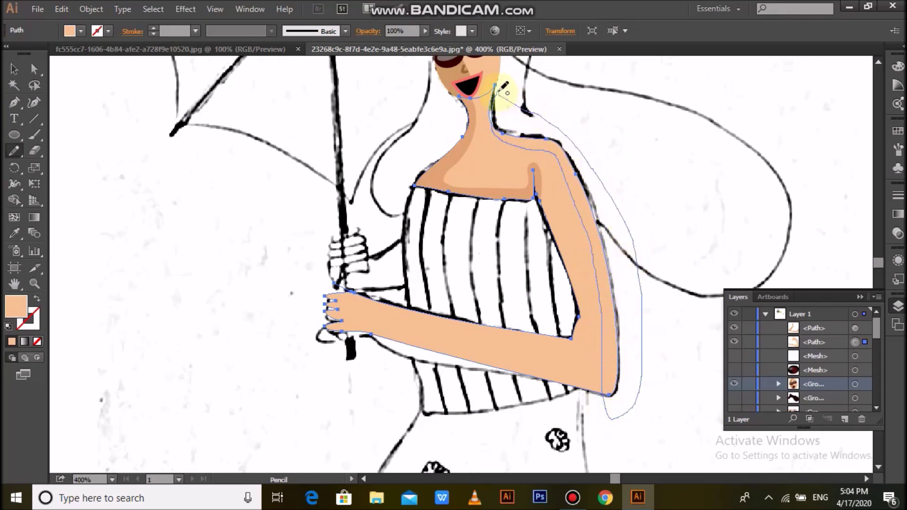
pyautogui.moveTo(502, 89); pyautogui.dragTo(497, 92)
pyautogui.click(14, 233)
pyautogui.press('v')
pyautogui.hotkey('ctrl', '-')
pyautogui.moveTo(332, 308)
pyautogui.mouseDown()
pyautogui.moveTo(388, 141)
pyautogui.moveTo(169, 392)
pyautogui.moveTo(171, 461)
pyautogui.mouseUp()
pyautogui.hotkey('ctrl', '-')
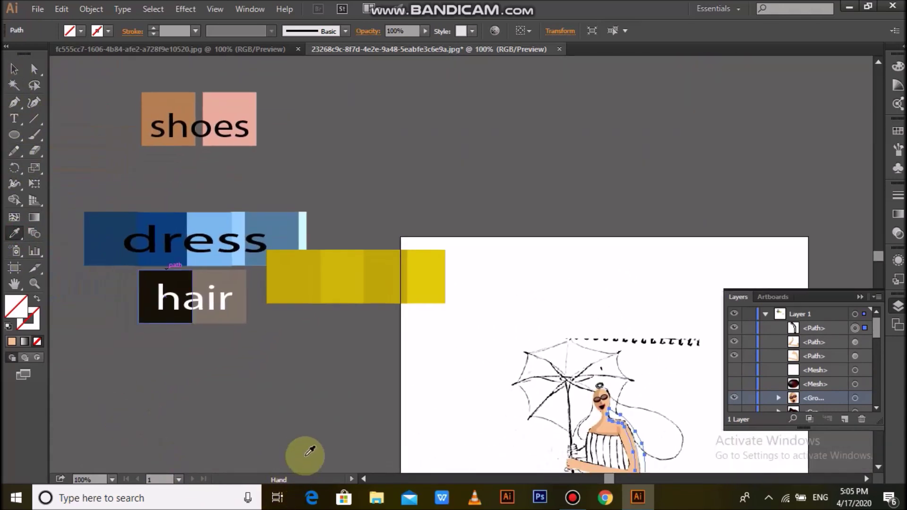
# Step: Zoom out to 33% and toggle the shoes colour rectangle's visibility off and back on
pyautogui.hotkey('ctrl', '-')
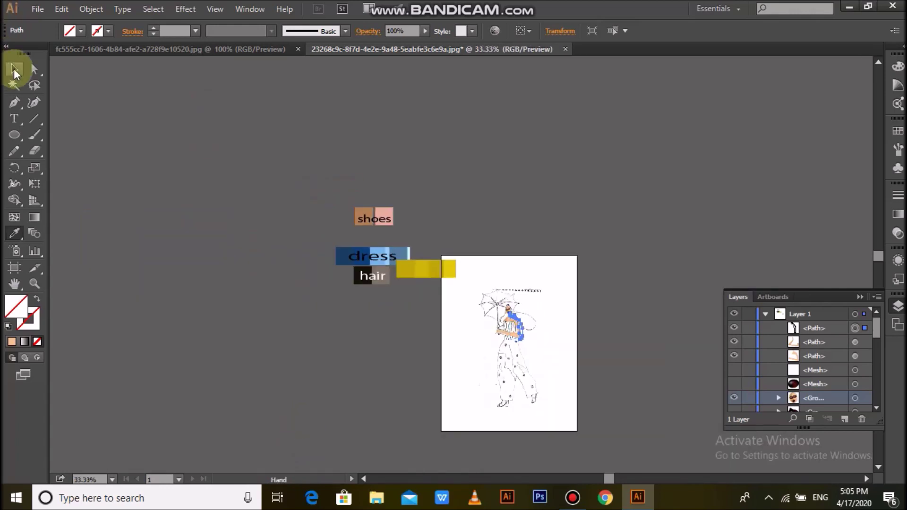
pyautogui.scroll(-3, 795, 358)
pyautogui.scroll(-3, 794, 358)
pyautogui.scroll(-2, 795, 358)
pyautogui.click(735, 357)
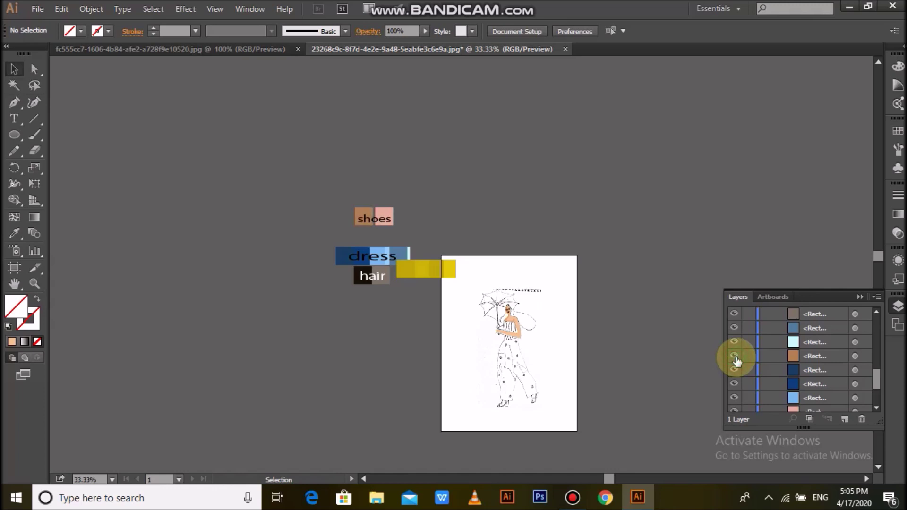
pyautogui.click(734, 357)
pyautogui.scroll(-2, 803, 366)
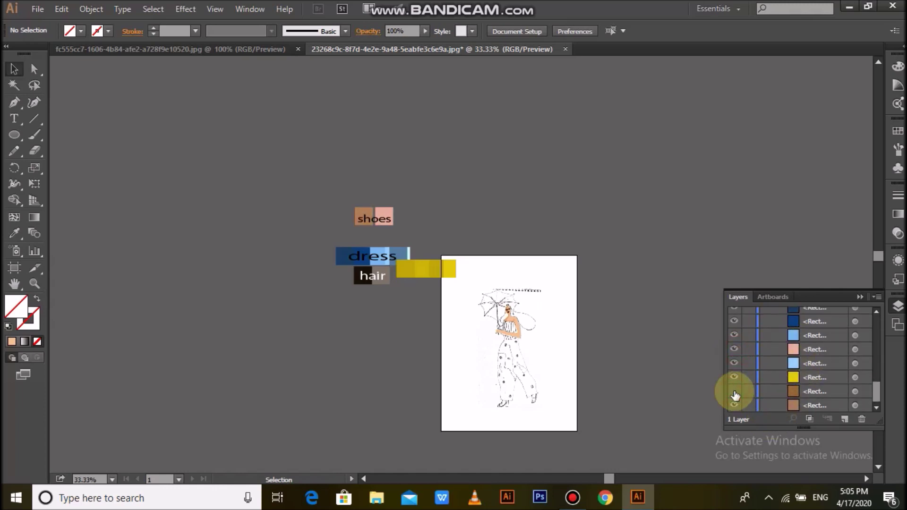
# Step: Move the brown colour circle onto the pasteboard beside the artboard
pyautogui.click(855, 392)
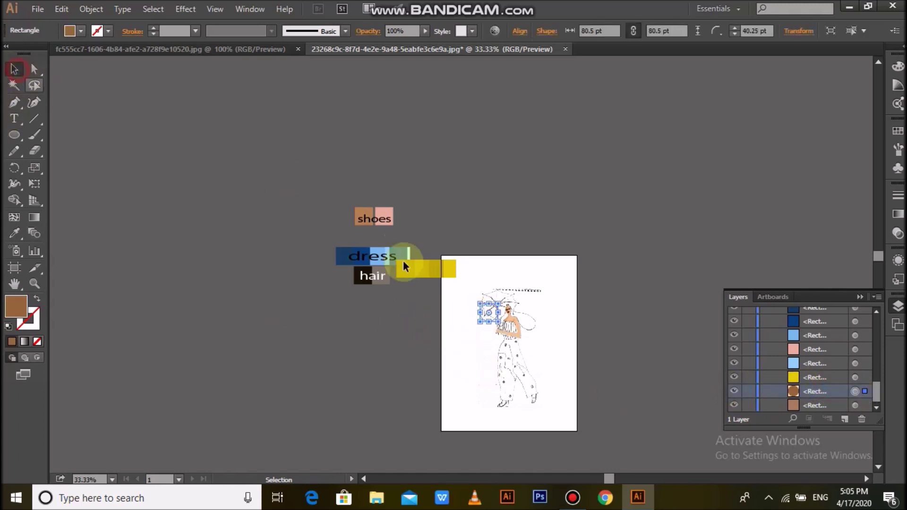
pyautogui.click(490, 307)
pyautogui.moveTo(427, 326); pyautogui.dragTo(427, 327)
pyautogui.click(138, 199)
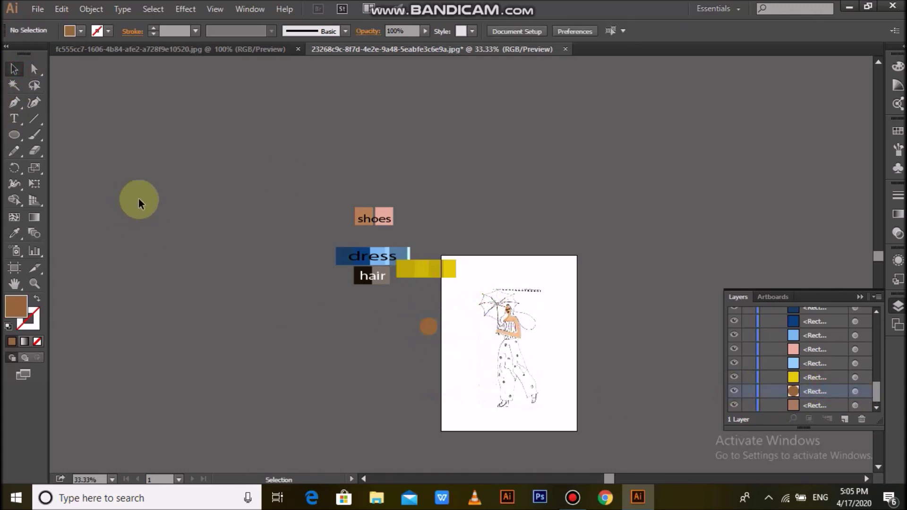
pyautogui.click(549, 428)
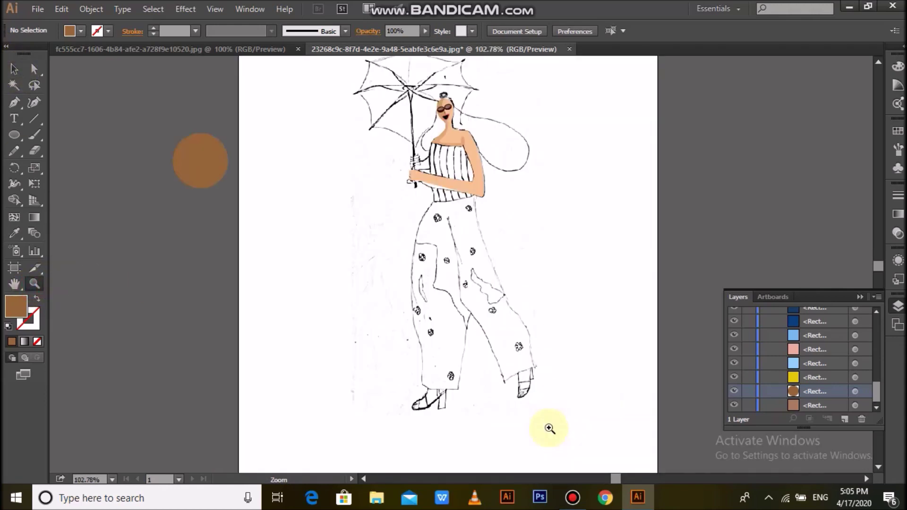
# Step: Pencil an outline around the arm and fill it with a darker tan
pyautogui.press('v')
pyautogui.click(463, 250)
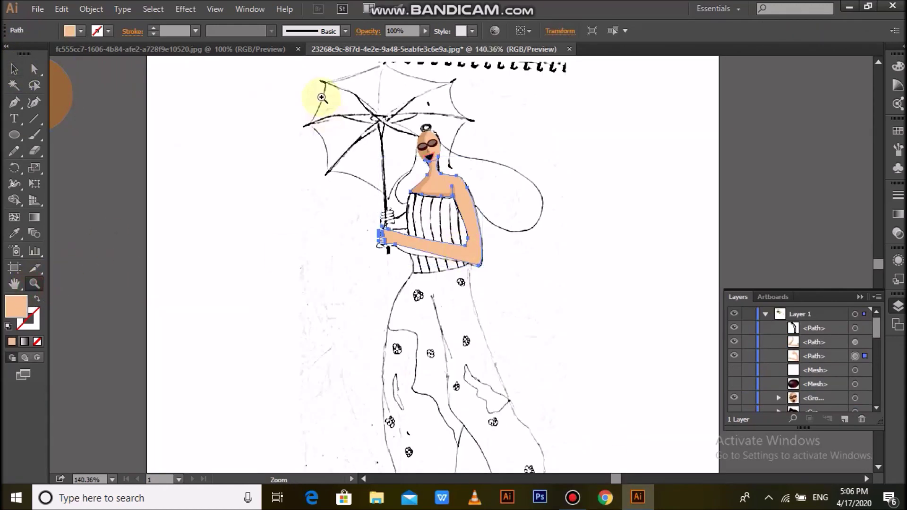
pyautogui.press('z')
pyautogui.click(400, 136)
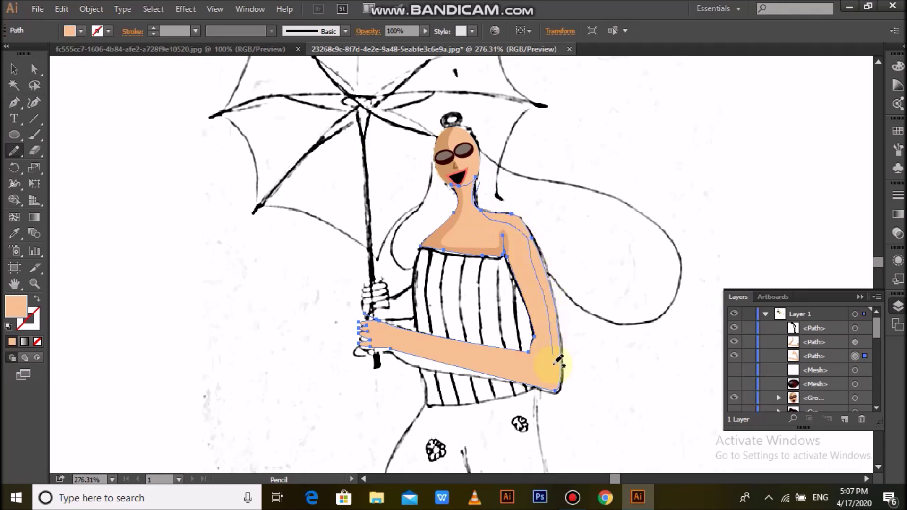
pyautogui.moveTo(493, 175); pyautogui.dragTo(486, 179)
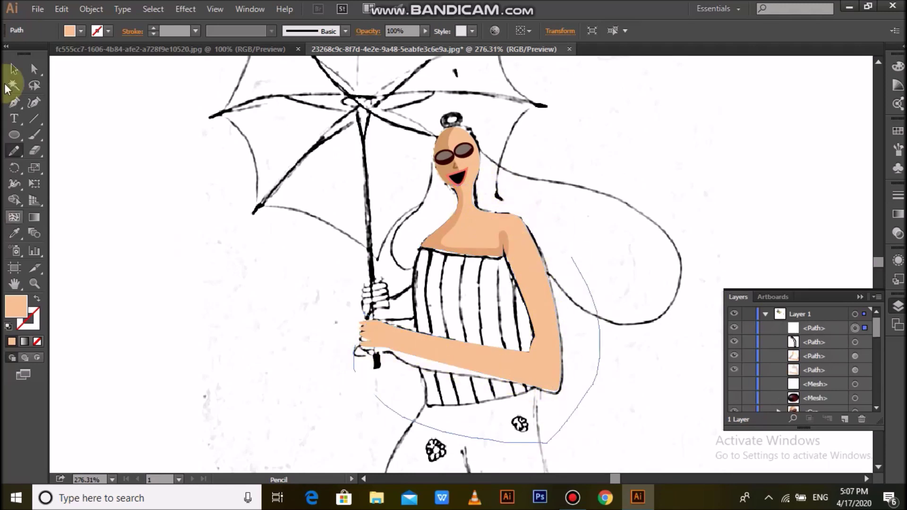
pyautogui.click(14, 233)
pyautogui.click(493, 246)
pyautogui.doubleClick(15, 307)
pyautogui.moveTo(380, 170); pyautogui.dragTo(385, 197)
pyautogui.click(588, 160)
# Step: Split the outline and arm with Shape Builder and delete the large leftover piece
pyautogui.press('v')
pyautogui.click(635, 214)
pyautogui.click(528, 293)
pyautogui.click(14, 203)
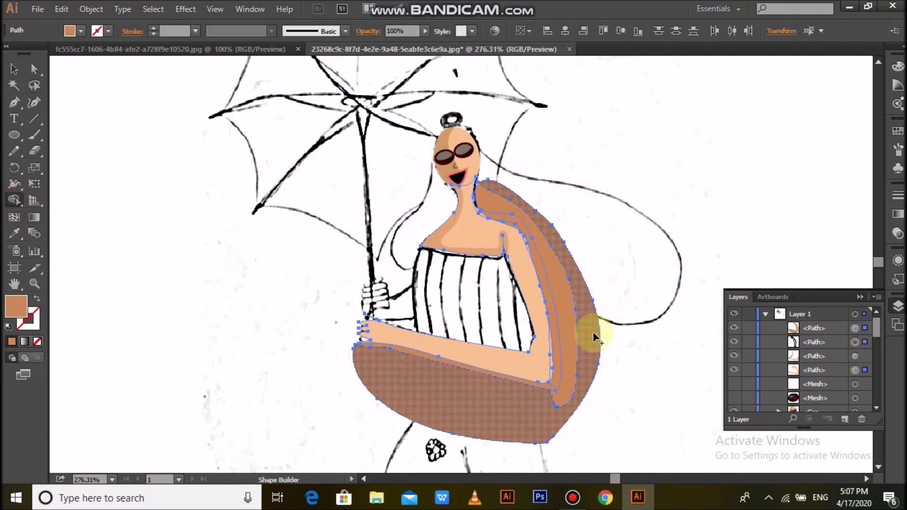
pyautogui.click(585, 333)
pyautogui.press('v')
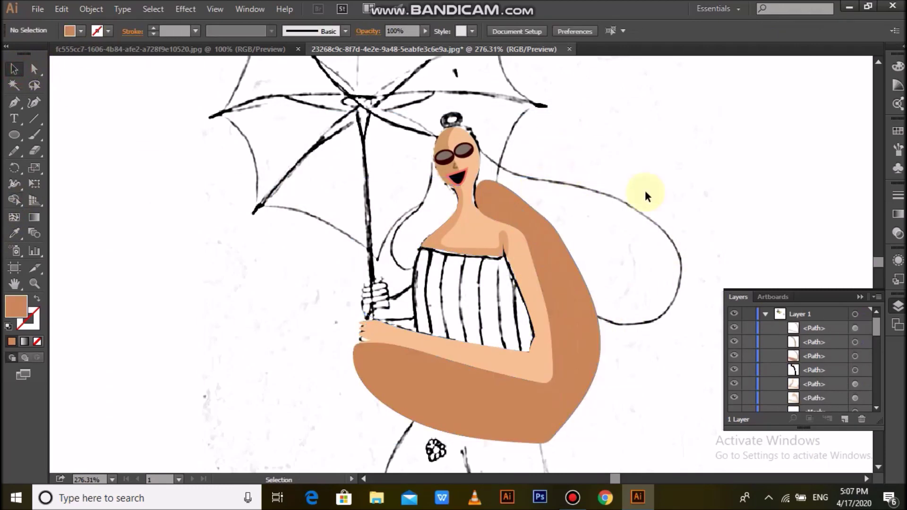
pyautogui.press('Delete')
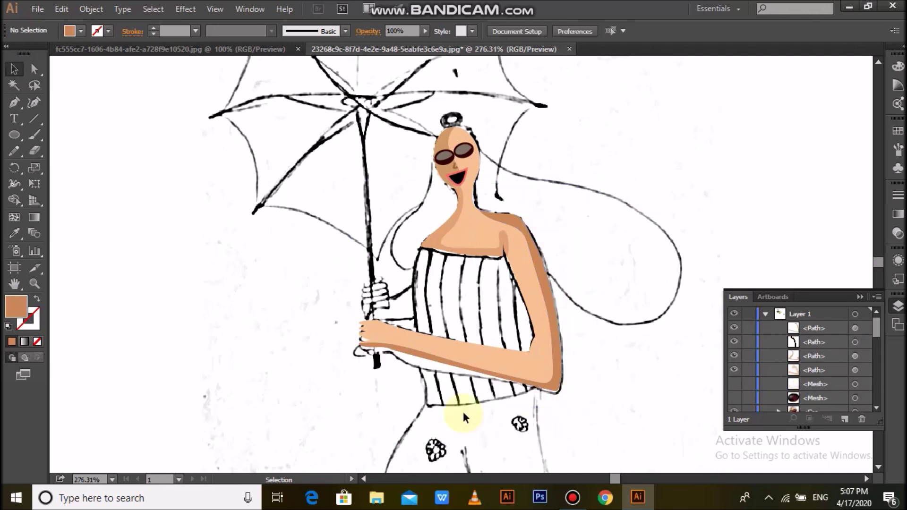
pyautogui.click(387, 335)
# Step: Zoom in on the lower hand and pencil a darker finger-shading shape
pyautogui.press('z')
pyautogui.moveTo(330, 299); pyautogui.dragTo(435, 375)
pyautogui.click(14, 151)
pyautogui.moveTo(327, 157); pyautogui.dragTo(439, 172)
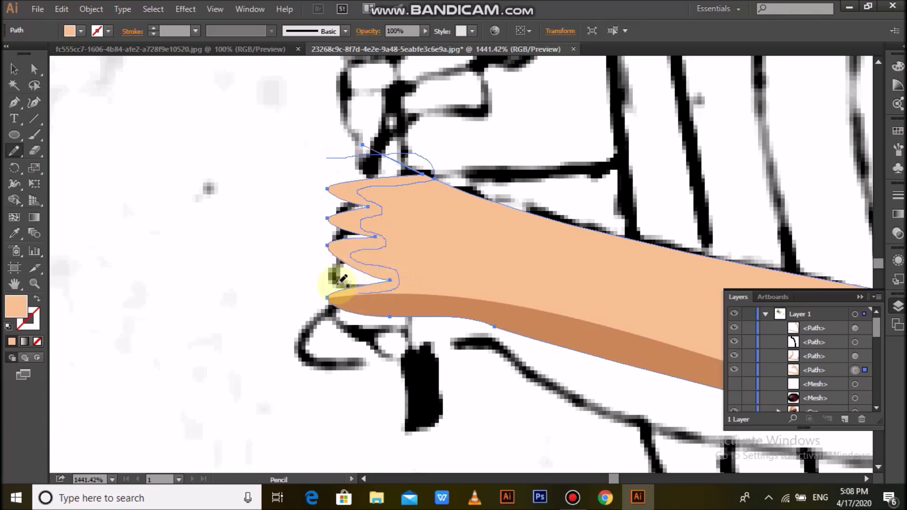
pyautogui.press('i')
# Step: Trim the finger shading spilling outside the fingers with Shape Builder
pyautogui.click(415, 314)
pyautogui.press('v')
pyautogui.keyDown('shift'); pyautogui.click(418, 247); pyautogui.keyUp('shift')
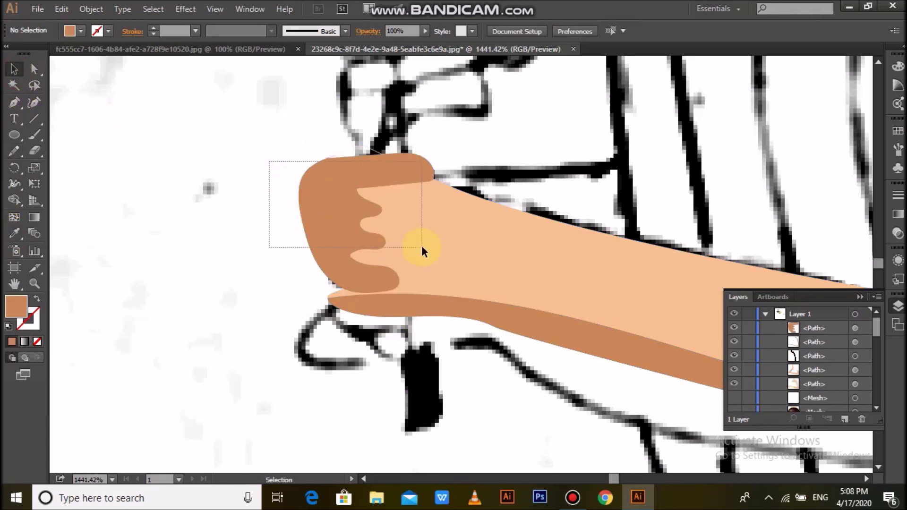
pyautogui.hotkey('shift', 'm')
pyautogui.keyDown('alt'); pyautogui.click(426, 163); pyautogui.keyUp('alt')
pyautogui.press('v')
pyautogui.click(148, 155)
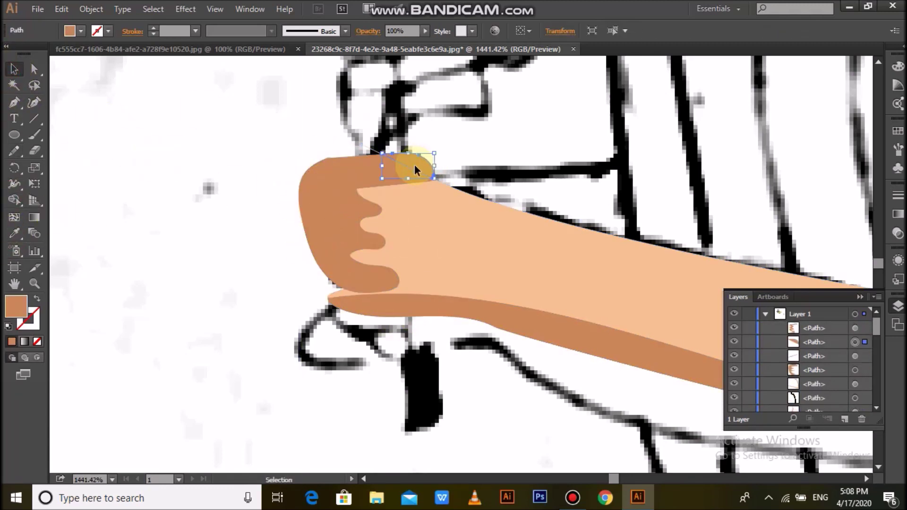
pyautogui.click(386, 165)
pyautogui.click(14, 199)
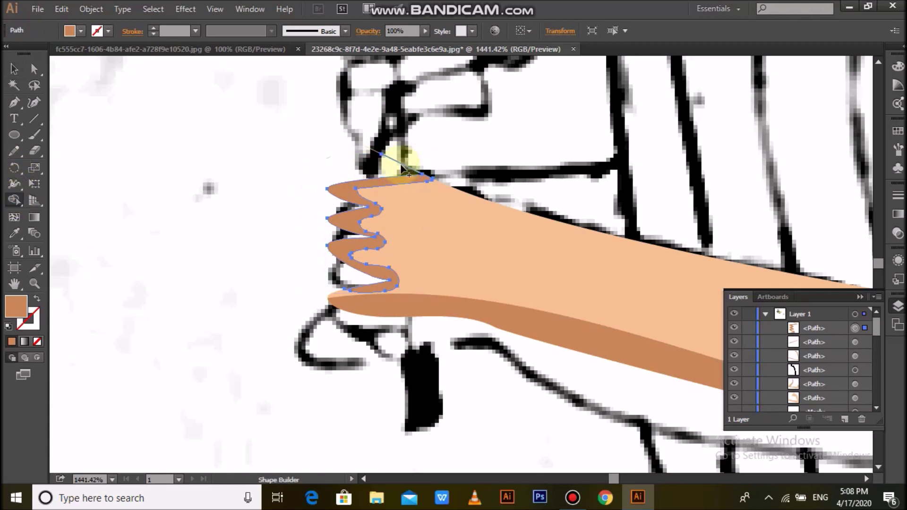
pyautogui.press('v')
pyautogui.moveTo(324, 134); pyautogui.dragTo(452, 255)
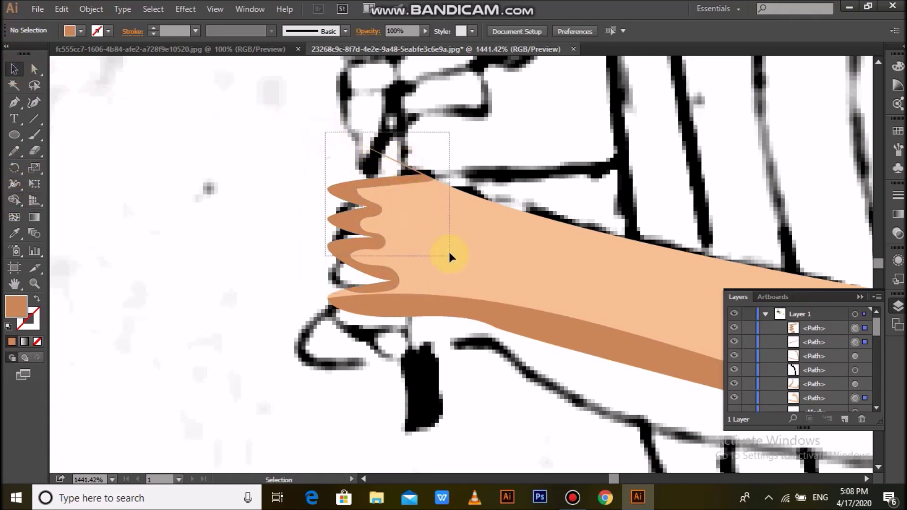
# Step: Erase the stray line above the hand and zoom out to the whole figure
pyautogui.hotkey('shift', 'e')
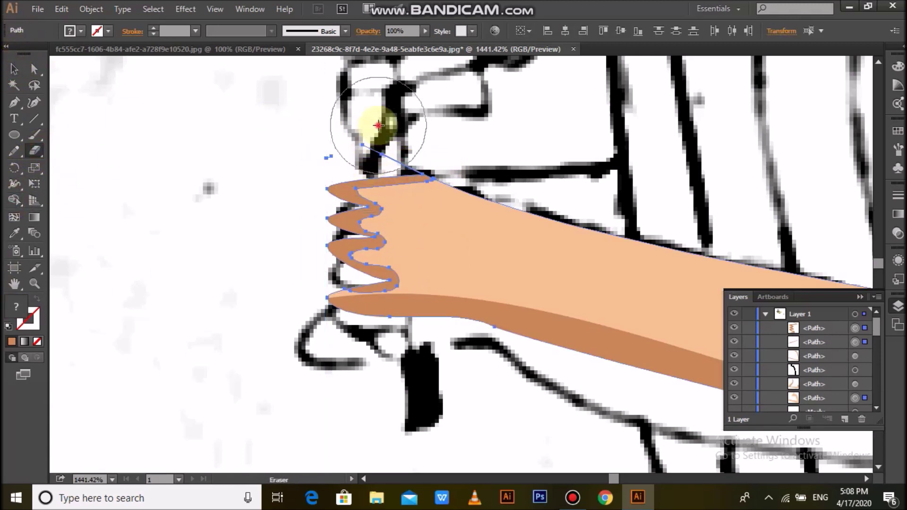
pyautogui.click(14, 69)
pyautogui.click(197, 134)
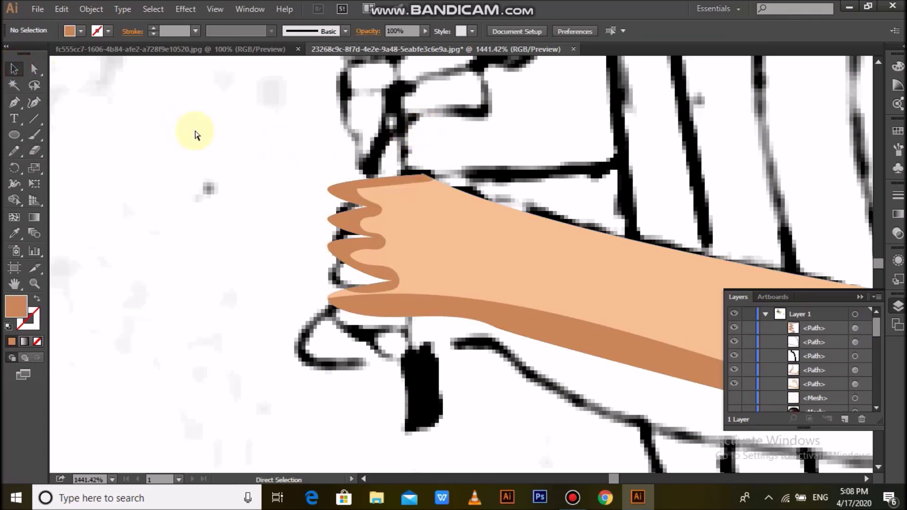
pyautogui.hotkey('ctrl', '-')
pyautogui.hotkey('ctrl', '-')
pyautogui.hotkey('ctrl', '-')
pyautogui.hotkey('ctrl', '-')
pyautogui.hotkey('ctrl', '-')
pyautogui.hotkey('ctrl', '-')
pyautogui.scroll(-1, 473, 250)
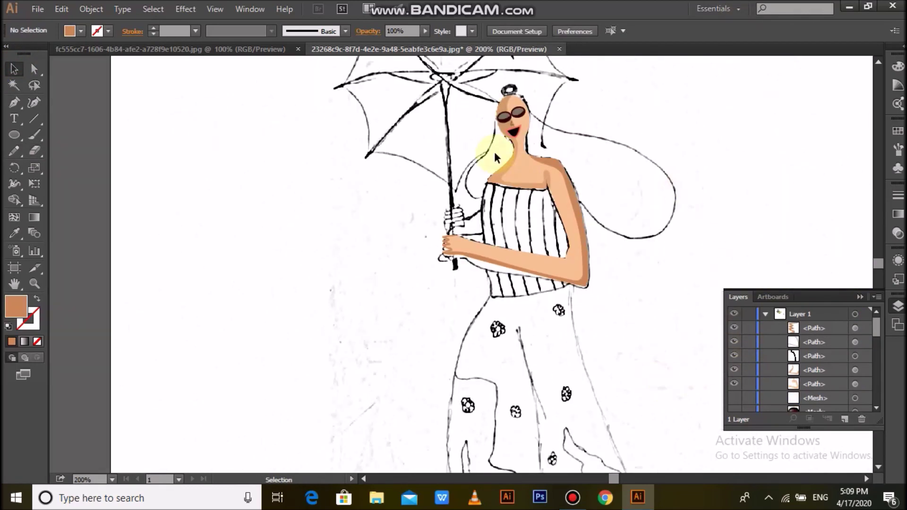
# Step: Group the arm pieces with the lower hand, and group the head pieces
pyautogui.moveTo(494, 153); pyautogui.dragTo(529, 232)
pyautogui.hotkey('ctrl', 'g')
pyautogui.click(543, 308)
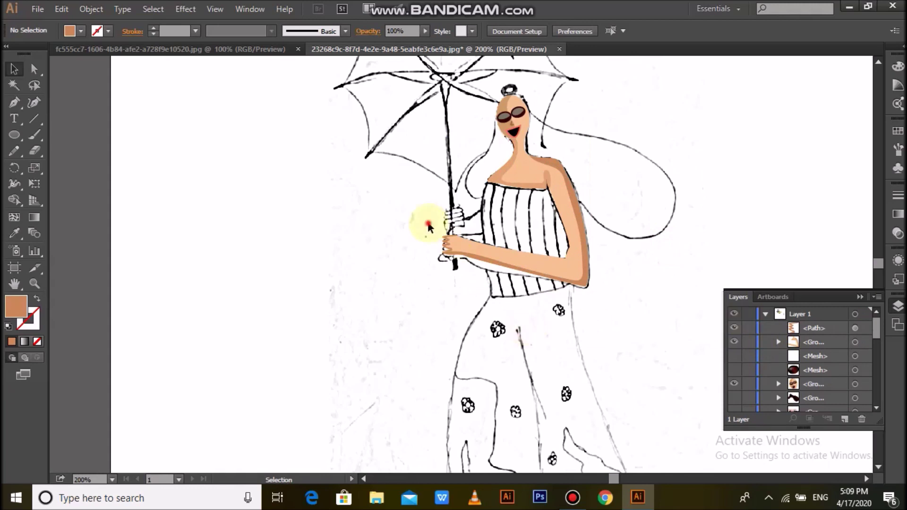
pyautogui.moveTo(428, 225); pyautogui.dragTo(449, 243)
pyautogui.rightClick(439, 243)
pyautogui.click(477, 299)
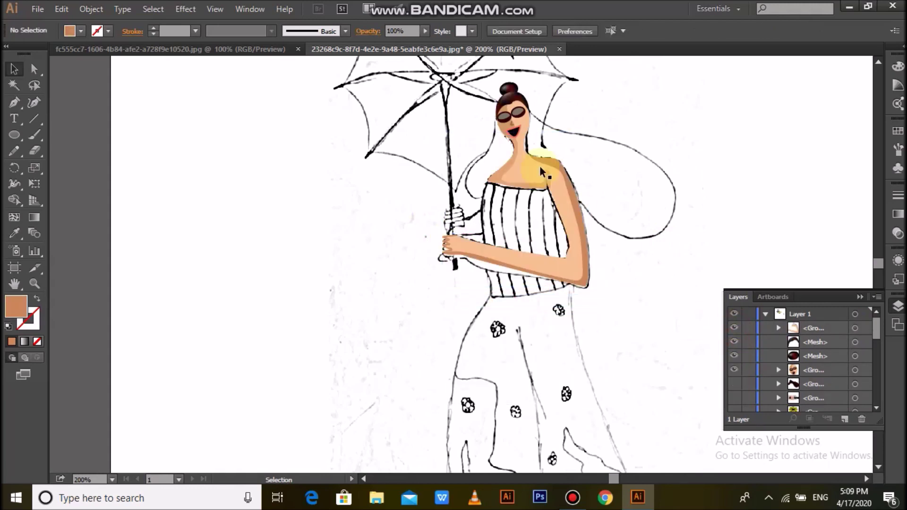
pyautogui.moveTo(487, 77); pyautogui.dragTo(534, 113)
pyautogui.hotkey('ctrl', 'g')
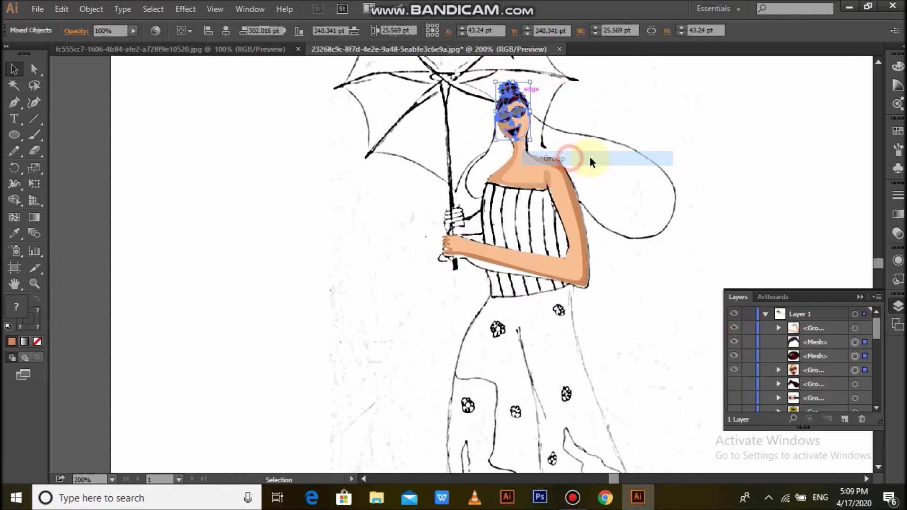
# Step: Briefly show the hair and umbrella layers, then hide them again
pyautogui.click(734, 356)
pyautogui.click(667, 258)
pyautogui.scroll(-1, 669, 253)
pyautogui.click(734, 383)
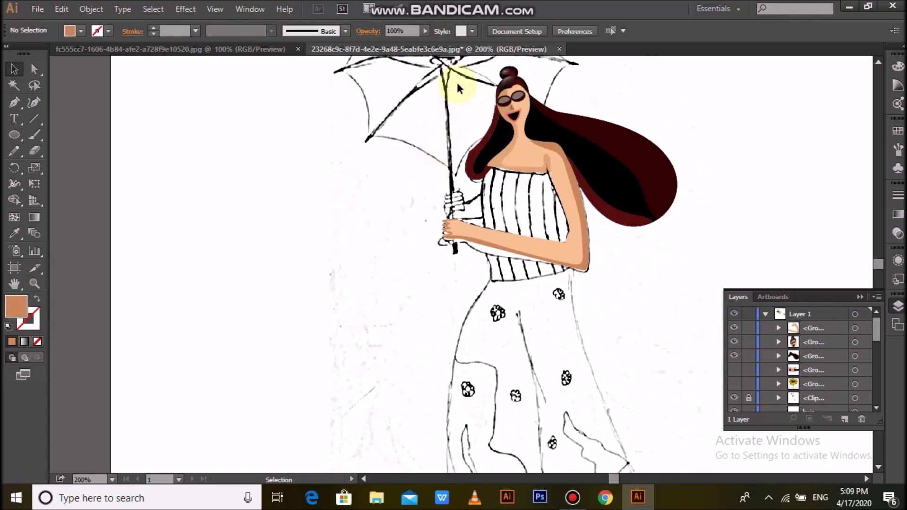
pyautogui.click(734, 342)
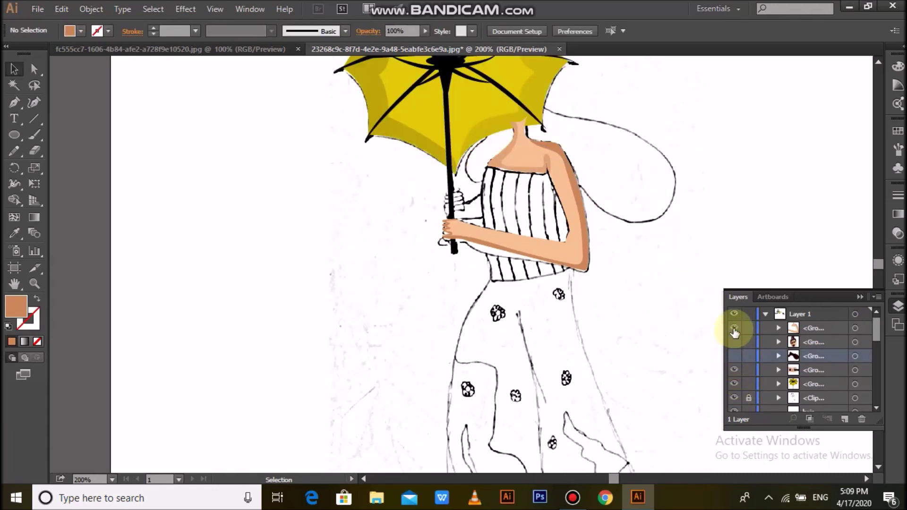
pyautogui.click(734, 383)
# Step: Pen-draw the back-of-hand shape at the umbrella handle and fill it peach
pyautogui.click(34, 284)
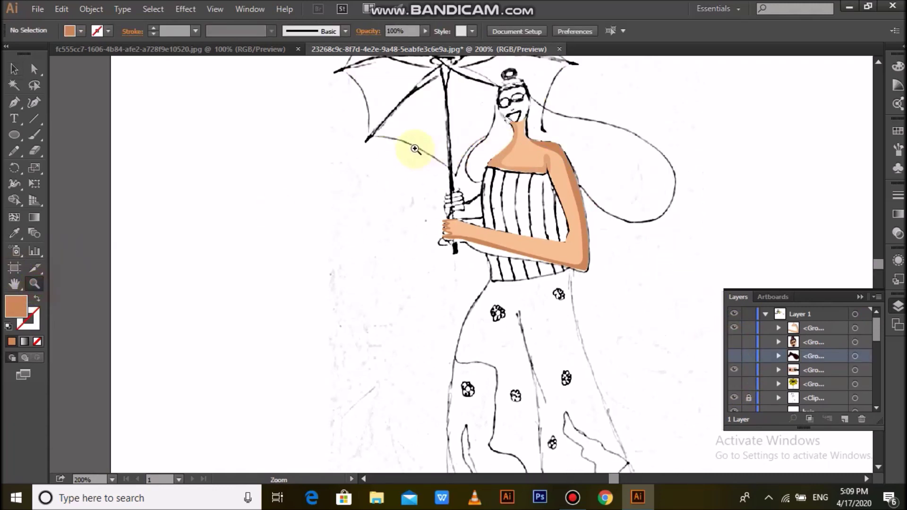
pyautogui.moveTo(425, 152); pyautogui.dragTo(595, 308)
pyautogui.click(14, 102)
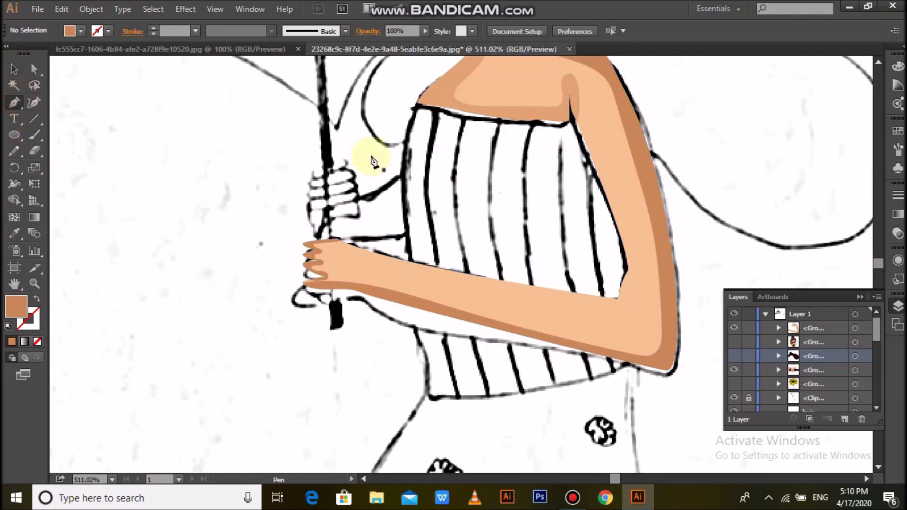
pyautogui.hotkey('shift', 'x')
pyautogui.click(399, 177)
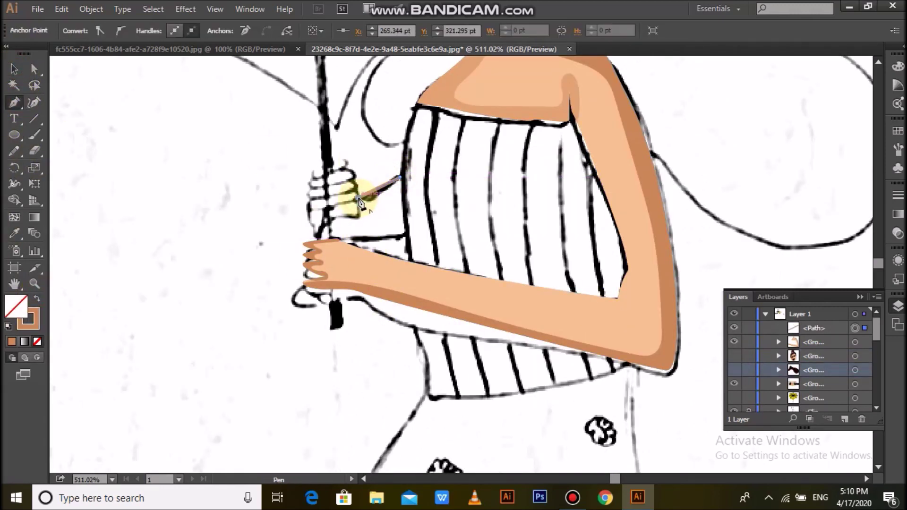
pyautogui.moveTo(318, 242); pyautogui.dragTo(319, 240)
pyautogui.moveTo(406, 230); pyautogui.dragTo(405, 175)
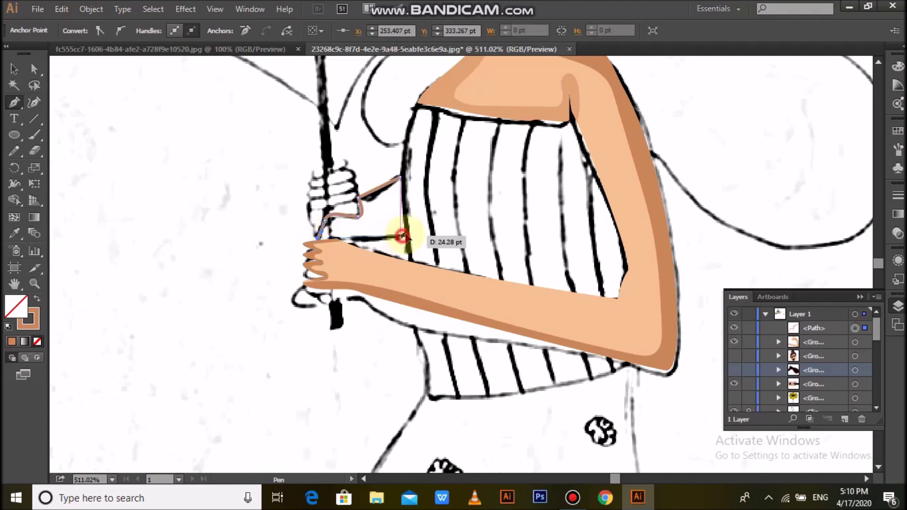
pyautogui.click(396, 166)
pyautogui.click(37, 299)
pyautogui.moveTo(231, 135); pyautogui.dragTo(378, 280)
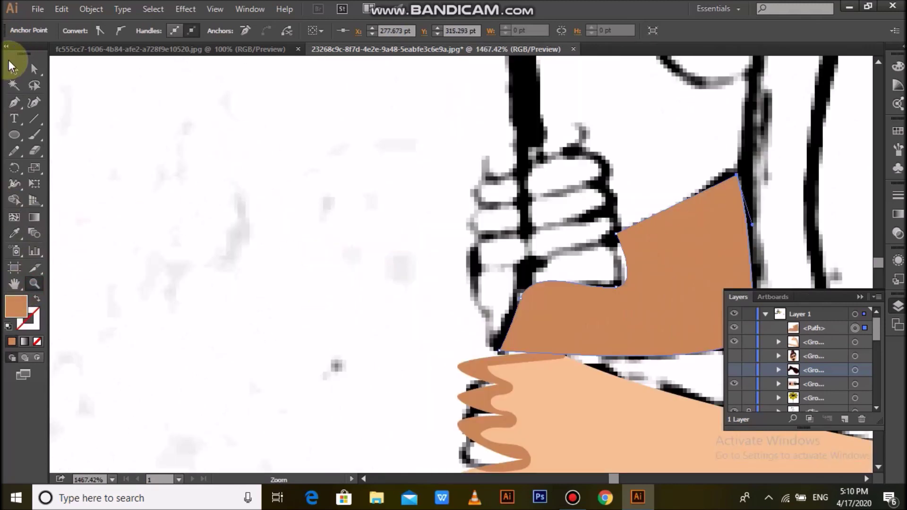
pyautogui.click(14, 232)
pyautogui.click(567, 426)
# Step: Pen-draw the four gripping fingers as one shape and fill it peach
pyautogui.click(14, 102)
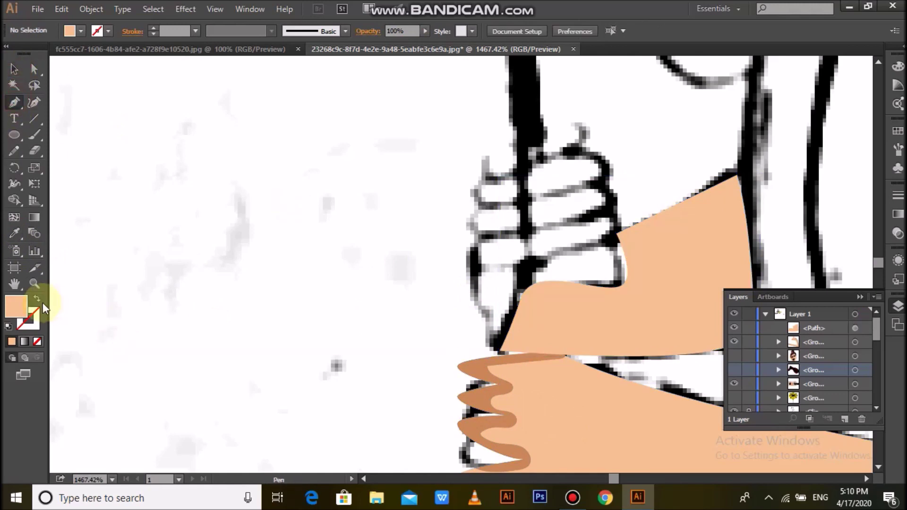
pyautogui.click(39, 301)
pyautogui.click(485, 153)
pyautogui.moveTo(572, 122); pyautogui.dragTo(590, 133)
pyautogui.click(577, 148)
pyautogui.click(512, 171)
pyautogui.click(485, 204)
pyautogui.click(609, 186)
pyautogui.click(489, 235)
pyautogui.moveTo(602, 214); pyautogui.dragTo(617, 223)
pyautogui.click(518, 261)
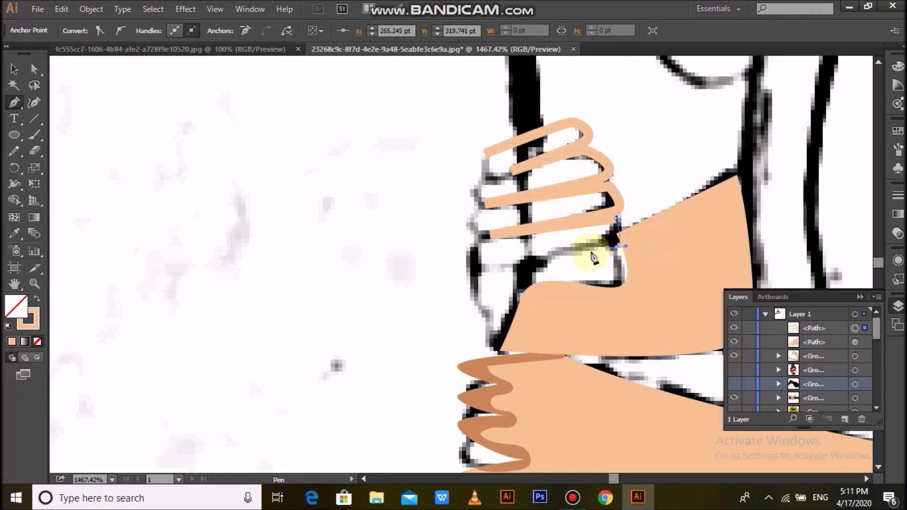
pyautogui.click(616, 286)
pyautogui.click(499, 350)
pyautogui.moveTo(485, 153); pyautogui.dragTo(511, 136)
pyautogui.scroll(-1, 575, 213)
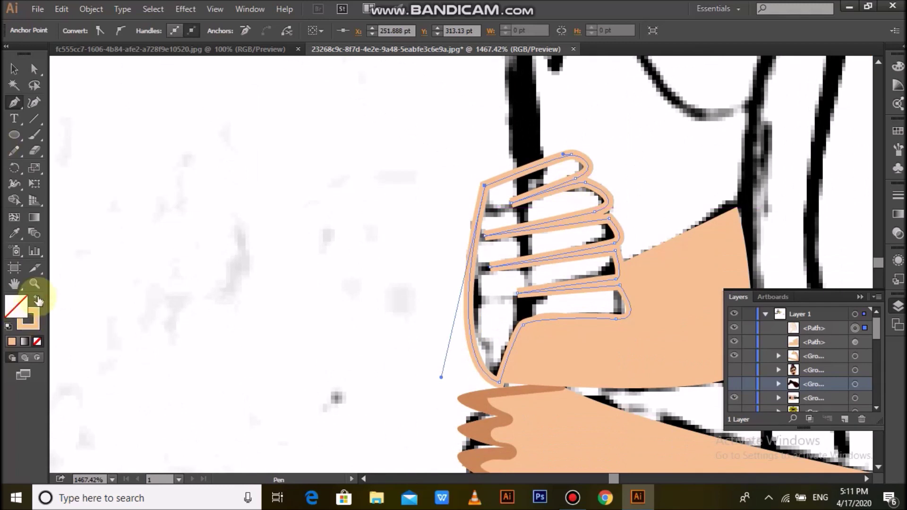
pyautogui.click(37, 299)
pyautogui.scroll(-2, 290, 279)
# Step: Round the fingertip corners by dragging anchor points with Direct Selection
pyautogui.click(34, 69)
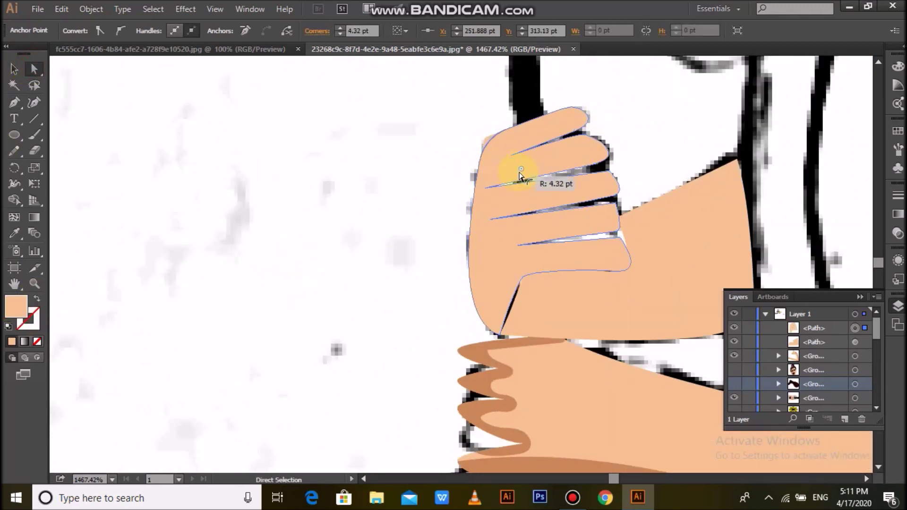
pyautogui.moveTo(617, 236); pyautogui.dragTo(589, 241)
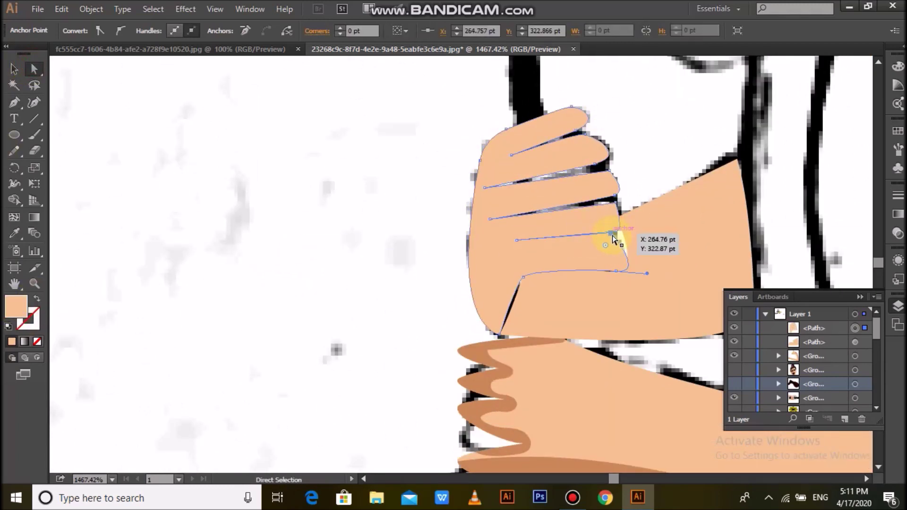
pyautogui.moveTo(607, 202); pyautogui.dragTo(606, 220)
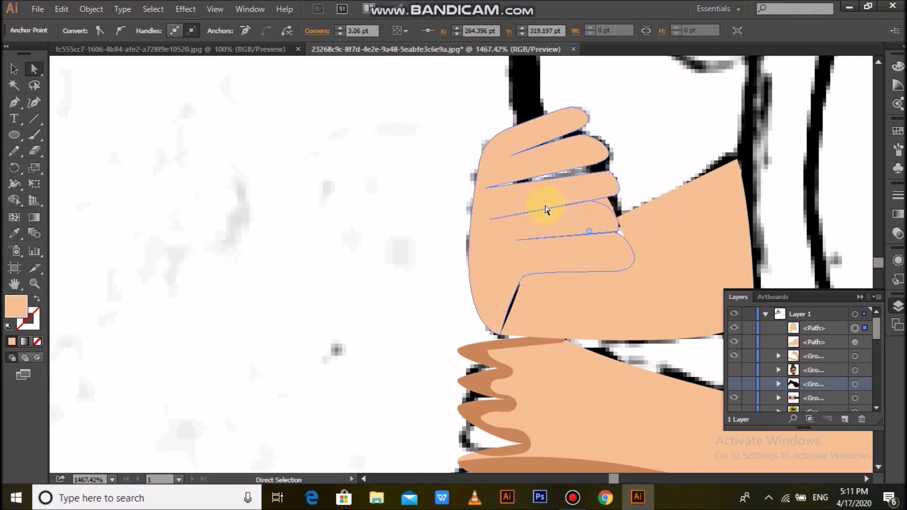
pyautogui.moveTo(604, 183); pyautogui.dragTo(576, 182)
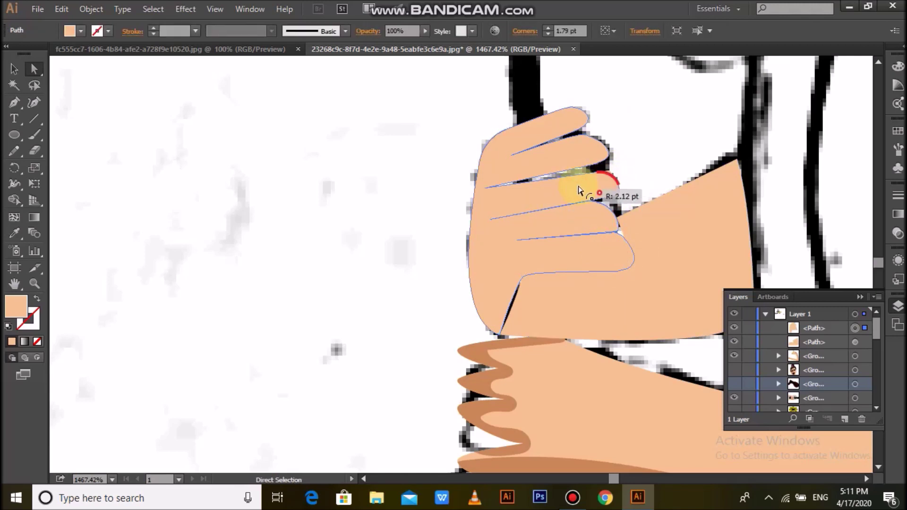
pyautogui.moveTo(594, 165); pyautogui.dragTo(576, 162)
# Step: Give the fingers and back-of-hand shapes a brown #B27850 outline
pyautogui.click(14, 69)
pyautogui.doubleClick(29, 317)
pyautogui.moveTo(357, 198); pyautogui.dragTo(373, 208)
pyautogui.click(582, 160)
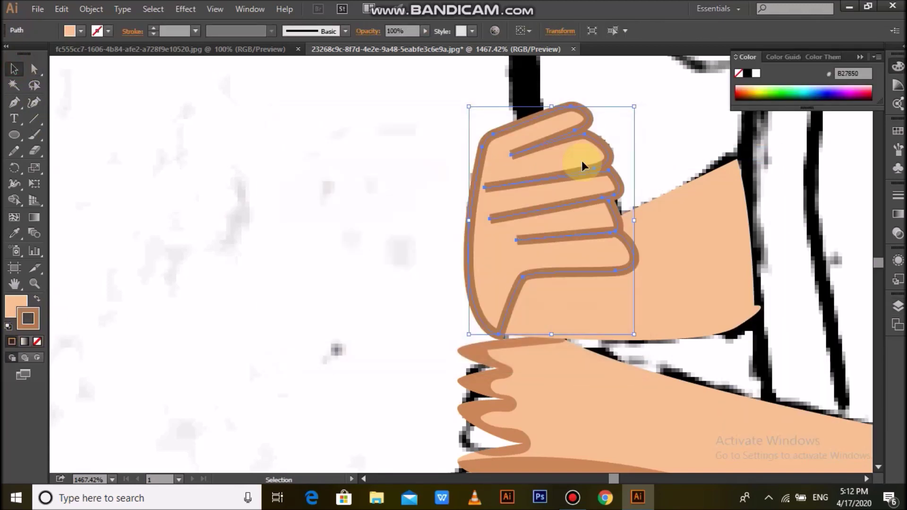
pyautogui.click(351, 239)
pyautogui.scroll(-1, 355, 225)
pyautogui.scroll(-1, 356, 231)
pyautogui.click(610, 264)
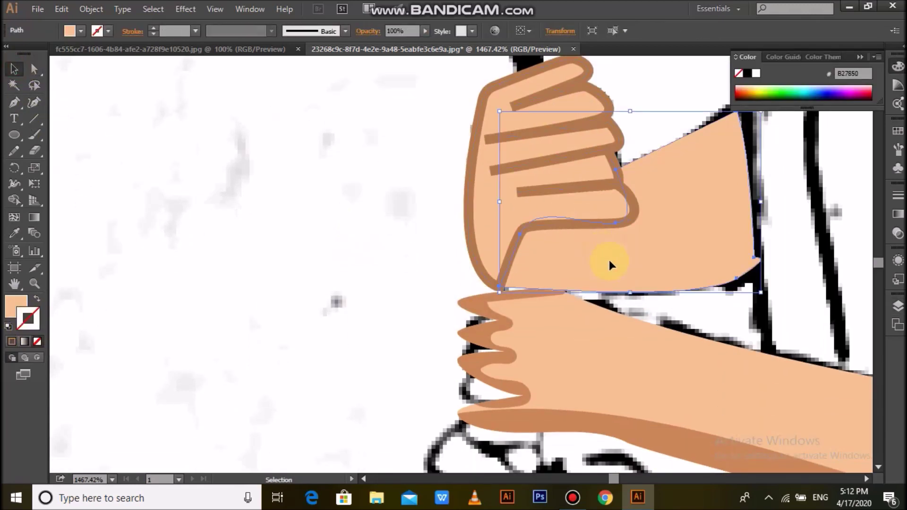
pyautogui.click(12, 342)
pyautogui.click(177, 290)
pyautogui.scroll(3, 183, 280)
pyautogui.scroll(-6, 183, 280)
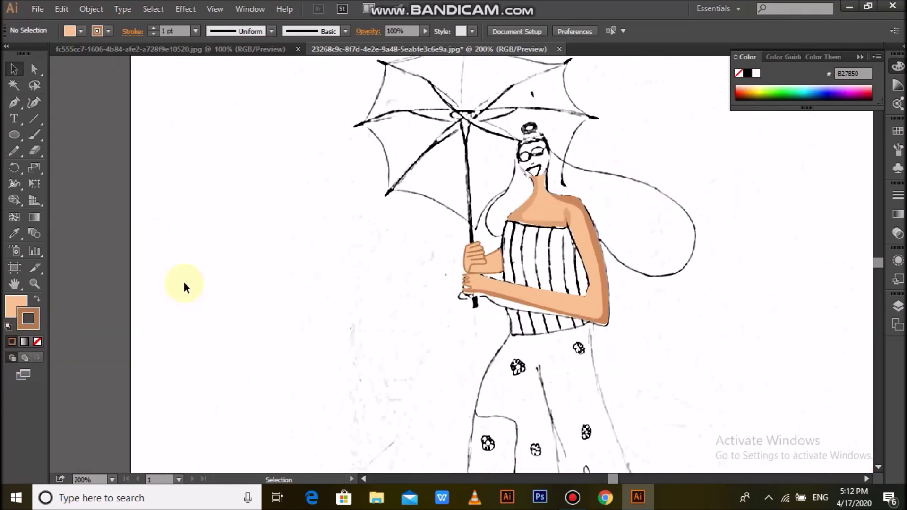
# Step: Group the two upper-hand paths and show the face, hair and umbrella layers
pyautogui.click(897, 306)
pyautogui.rightClick(495, 262)
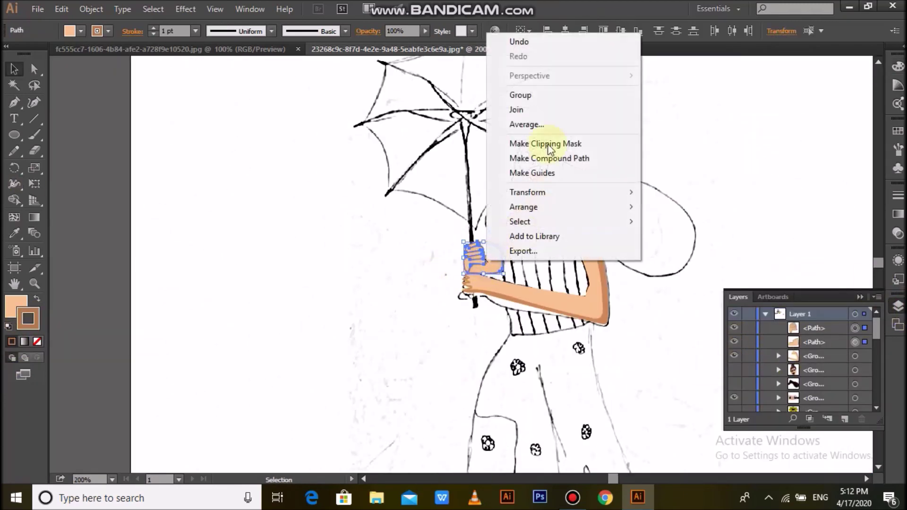
pyautogui.click(515, 94)
pyautogui.moveTo(734, 357); pyautogui.dragTo(735, 399)
pyautogui.scroll(-3, 779, 367)
# Step: Drag a hair anchor point toward the umbrella handle with Direct Selection
pyautogui.press('z')
pyautogui.moveTo(436, 203); pyautogui.dragTo(635, 375)
pyautogui.click(14, 69)
pyautogui.click(385, 153)
pyautogui.click(34, 68)
pyautogui.click(475, 170)
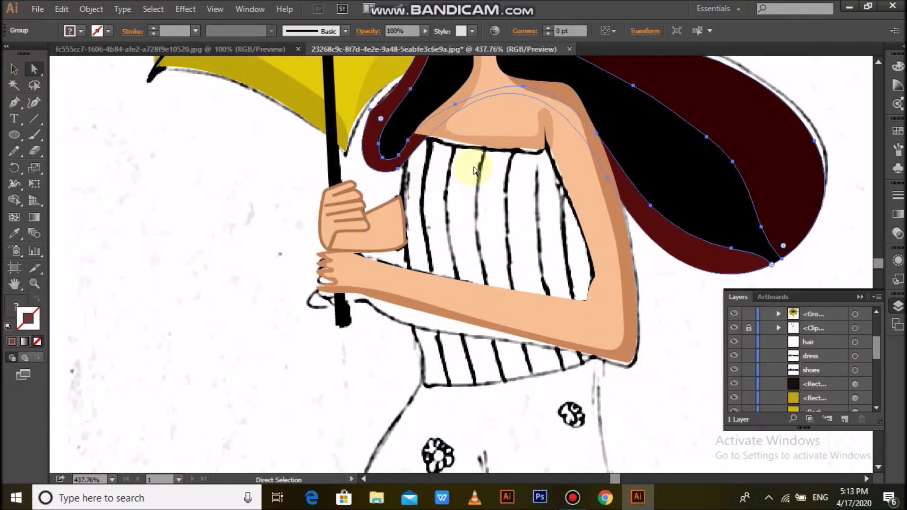
pyautogui.moveTo(409, 163); pyautogui.dragTo(336, 146)
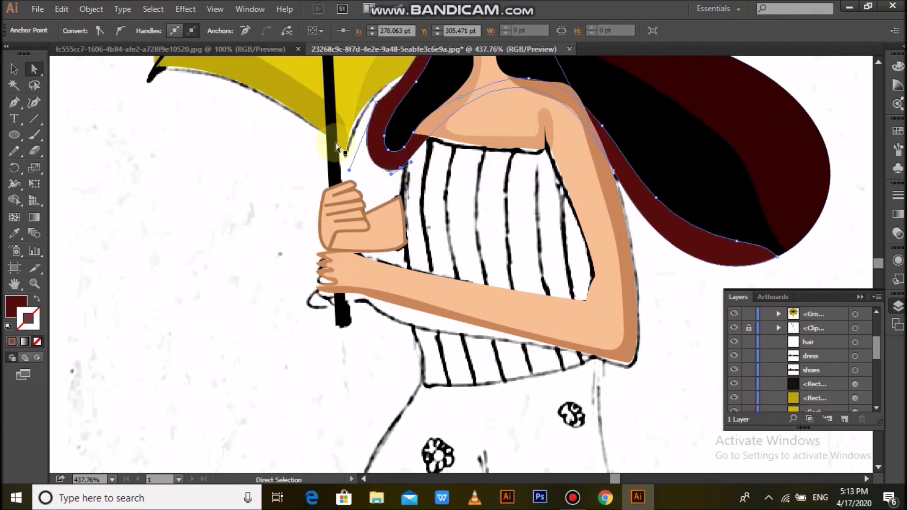
pyautogui.press('v')
pyautogui.click(172, 205)
pyautogui.scroll(3, 445, 196)
pyautogui.scroll(-5, 403, 189)
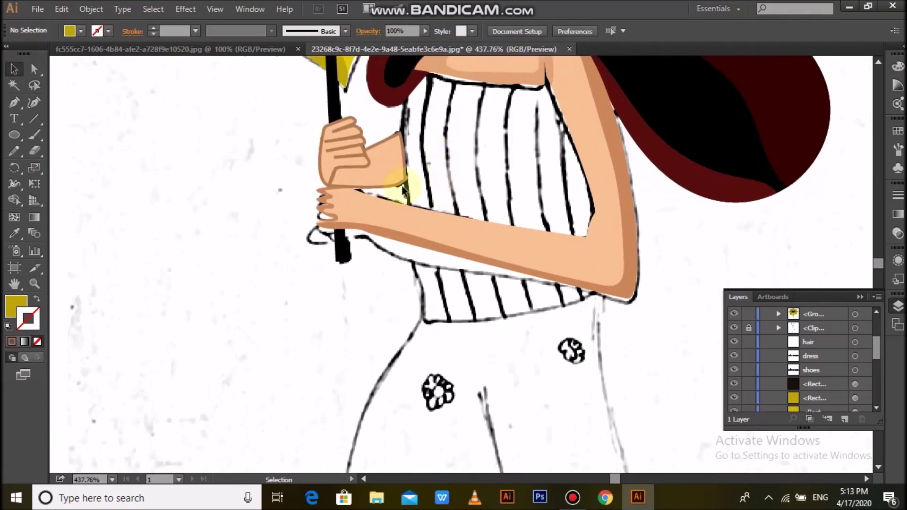
pyautogui.scroll(1, 402, 188)
pyautogui.click(425, 336)
# Step: Complete the yellow bodice outline around the striped top, undoing one misplaced anchor
pyautogui.moveTo(605, 314); pyautogui.dragTo(645, 300)
pyautogui.click(567, 87)
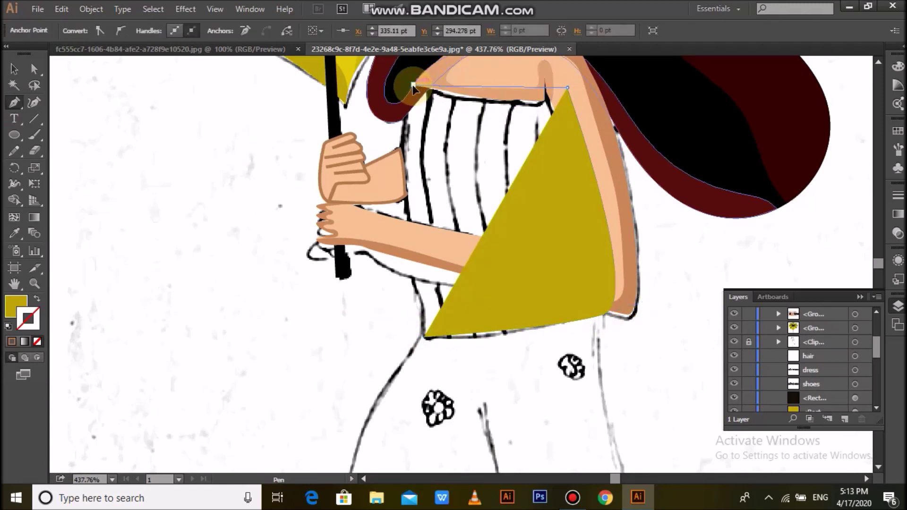
pyautogui.rightClick(415, 87)
pyautogui.click(425, 93)
pyautogui.rightClick(564, 108)
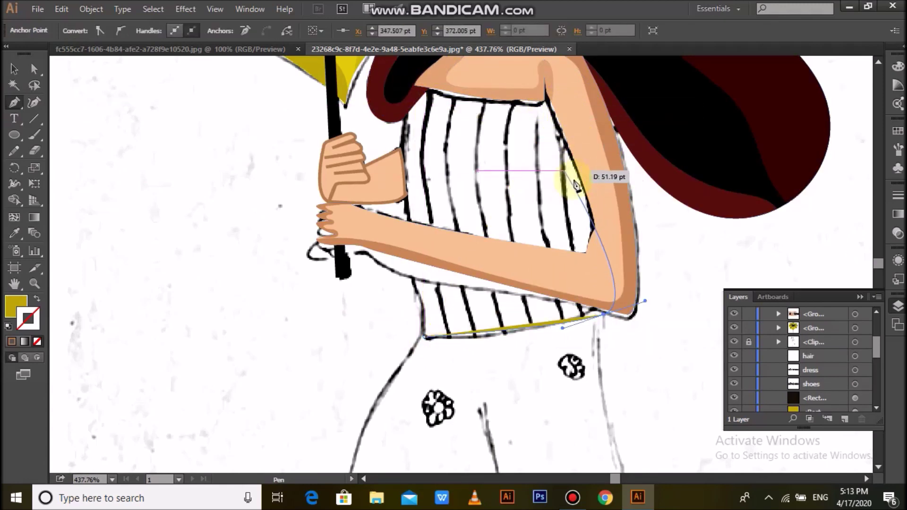
pyautogui.click(593, 231)
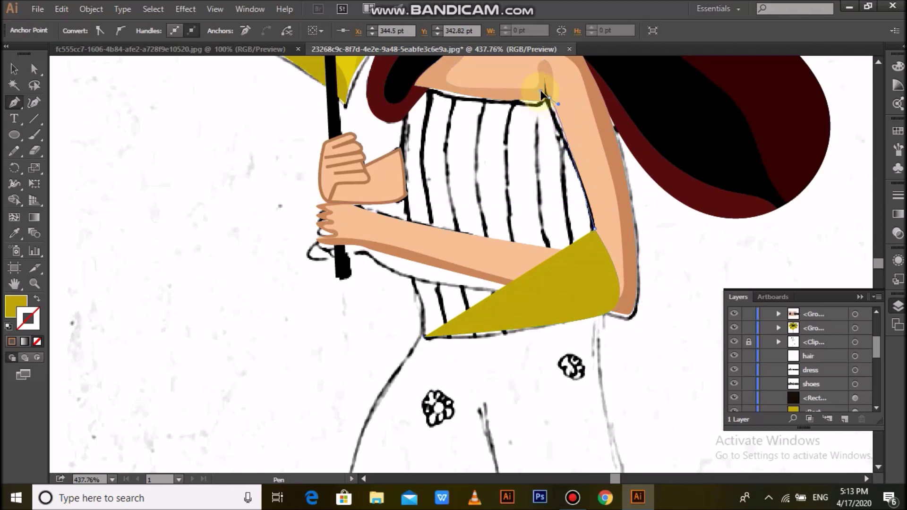
pyautogui.click(543, 94)
pyautogui.click(415, 85)
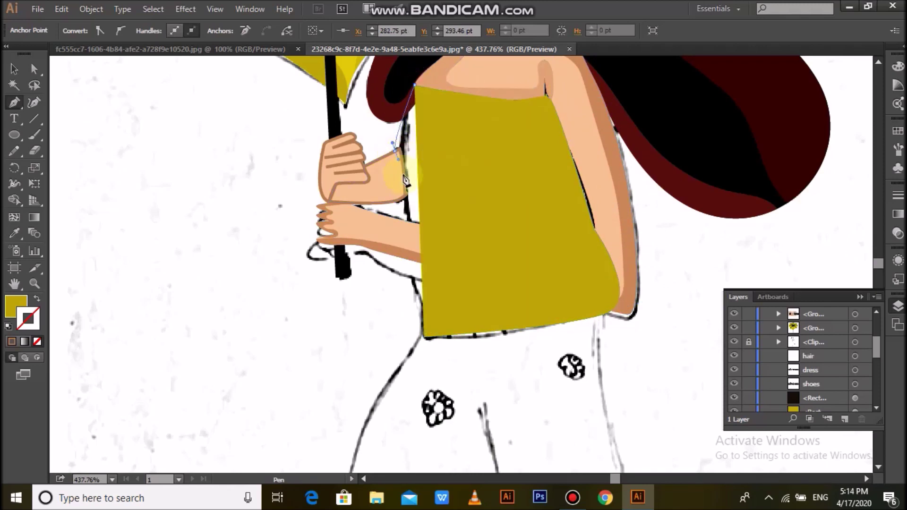
pyautogui.click(400, 202)
pyautogui.click(405, 210)
pyautogui.moveTo(417, 258); pyautogui.dragTo(426, 256)
pyautogui.click(422, 332)
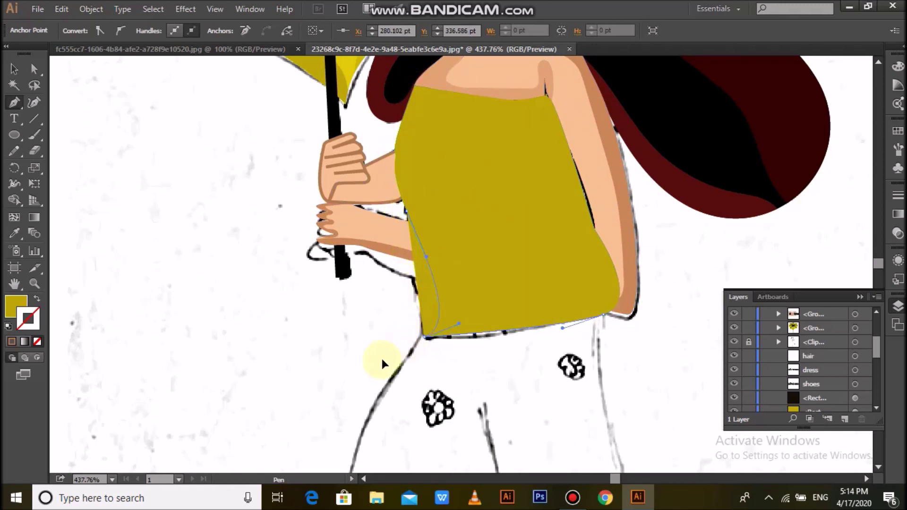
pyautogui.press('v')
# Step: Select the finished yellow bodice shape and hide it in the Layers panel
pyautogui.click(217, 257)
pyautogui.click(603, 192)
pyautogui.click(482, 215)
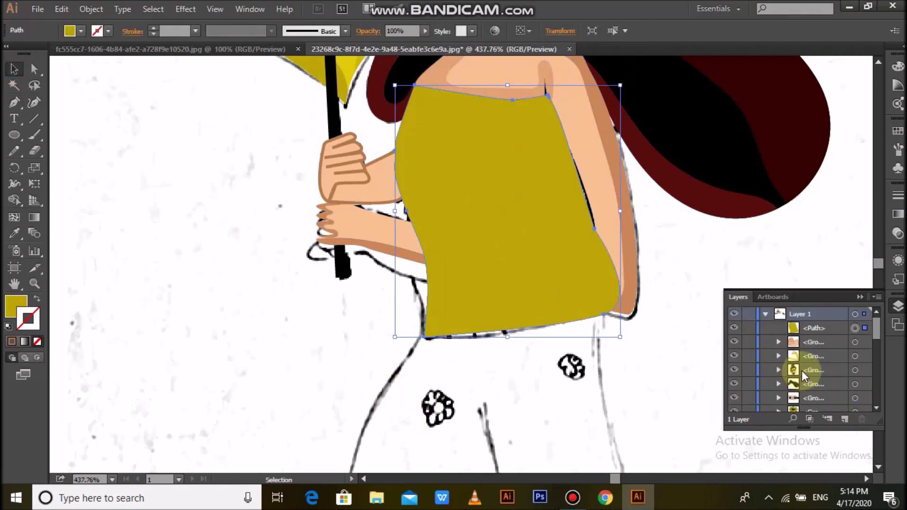
pyautogui.click(734, 328)
pyautogui.click(14, 102)
# Step: Marquee-select the surrounding finished artwork and lock it with Ctrl+2
pyautogui.click(13, 69)
pyautogui.moveTo(189, 59); pyautogui.dragTo(673, 334)
pyautogui.hotkey('ctrl', '2')
# Step: Begin the first stripe line down the bodice's left side
pyautogui.click(14, 103)
pyautogui.click(427, 92)
pyautogui.click(422, 166)
# Step: Finish the first stripe as a stroked line and trace the second stripe
pyautogui.moveTo(446, 334); pyautogui.dragTo(459, 352)
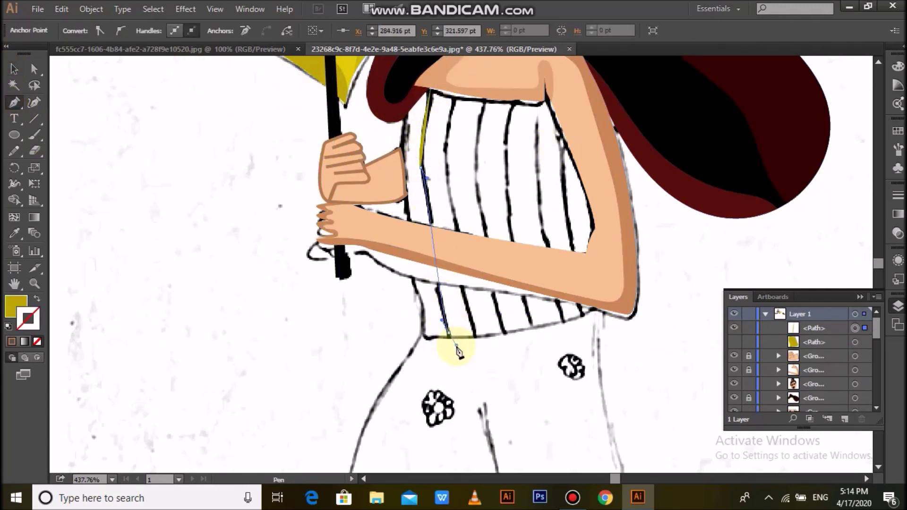
pyautogui.hotkey('shift', 'x')
pyautogui.keyDown('ctrl'); pyautogui.click(148, 137); pyautogui.keyUp('ctrl')
pyautogui.click(22, 101)
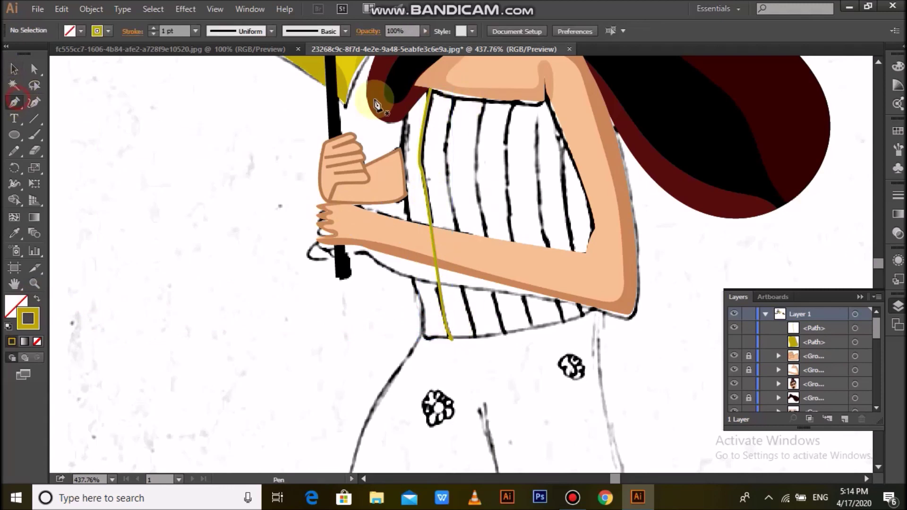
pyautogui.click(452, 91)
pyautogui.moveTo(452, 180); pyautogui.dragTo(452, 192)
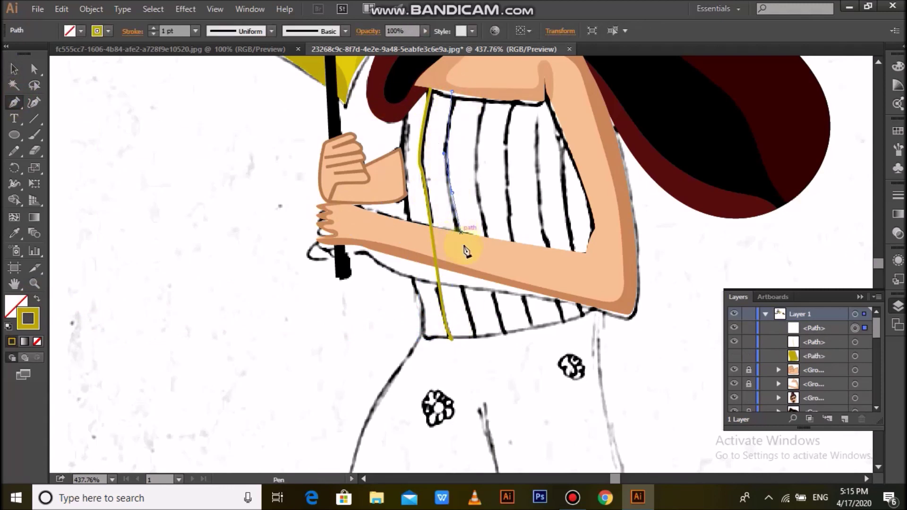
pyautogui.click(474, 334)
pyautogui.click(15, 103)
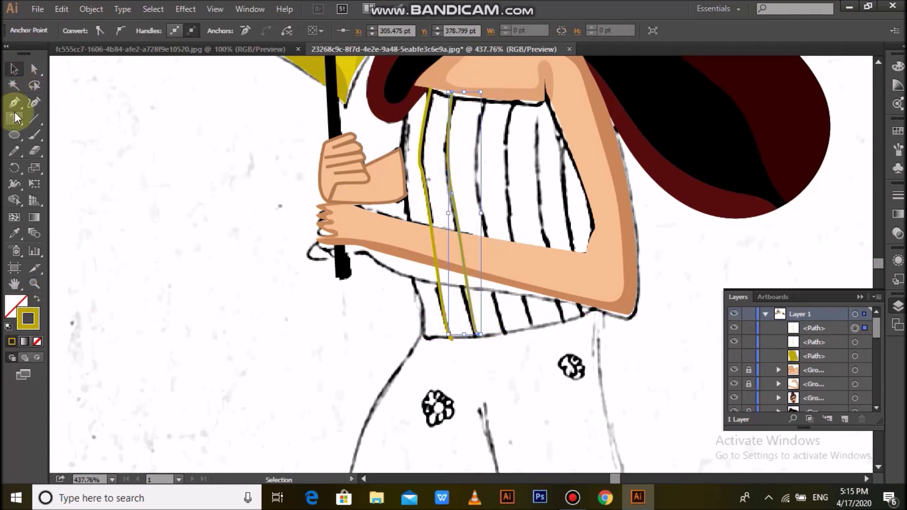
# Step: Trace the third and fourth vertical stripes down the bodice
pyautogui.click(483, 98)
pyautogui.moveTo(487, 237); pyautogui.dragTo(490, 274)
pyautogui.click(504, 331)
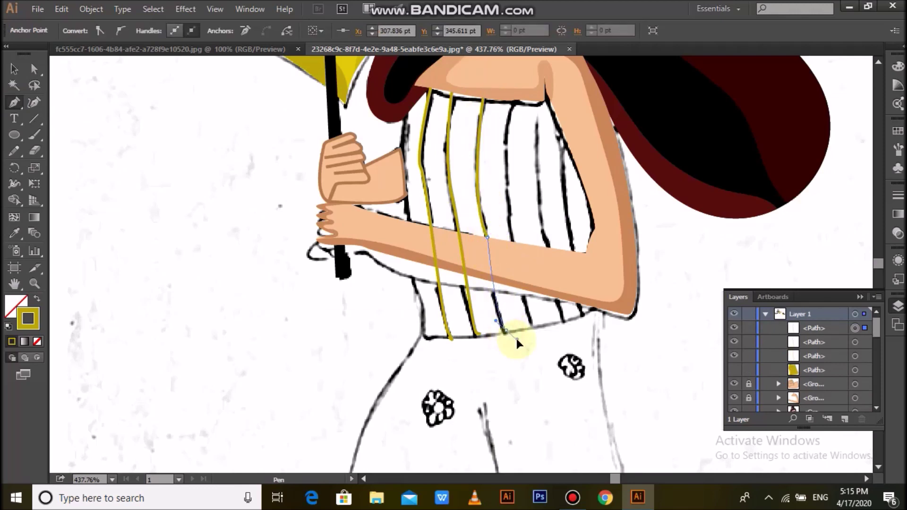
pyautogui.click(15, 103)
pyautogui.click(517, 101)
pyautogui.moveTo(506, 156); pyautogui.dragTo(507, 167)
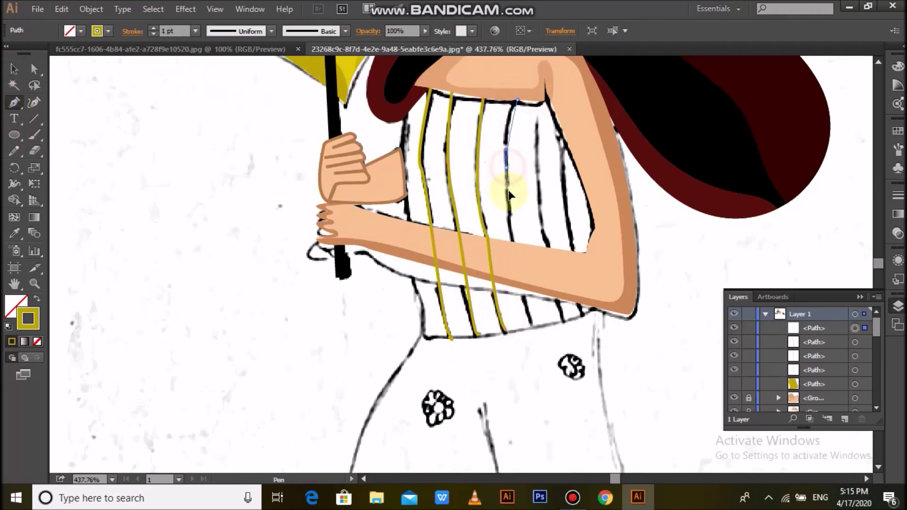
pyautogui.moveTo(529, 321); pyautogui.dragTo(540, 335)
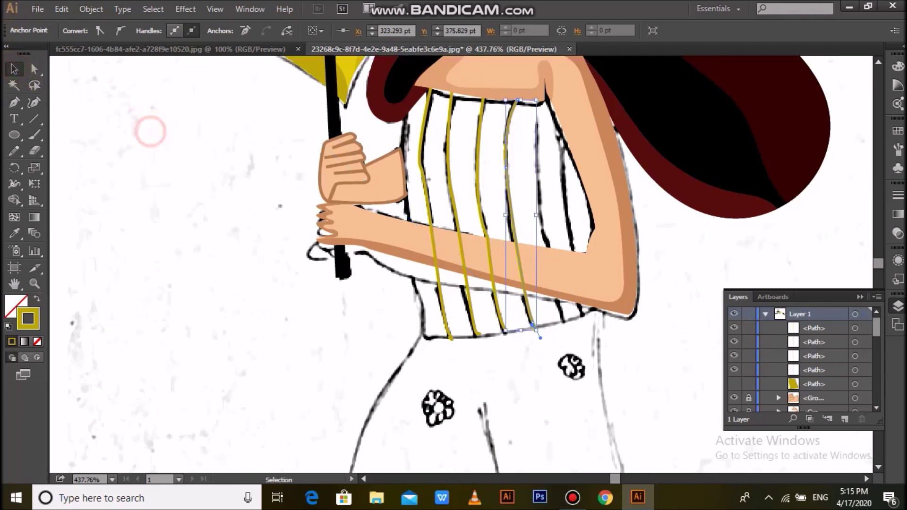
pyautogui.click(14, 103)
# Step: Trace the fifth and sixth stripes, the last one starting near the arm
pyautogui.click(538, 100)
pyautogui.moveTo(562, 321); pyautogui.dragTo(578, 345)
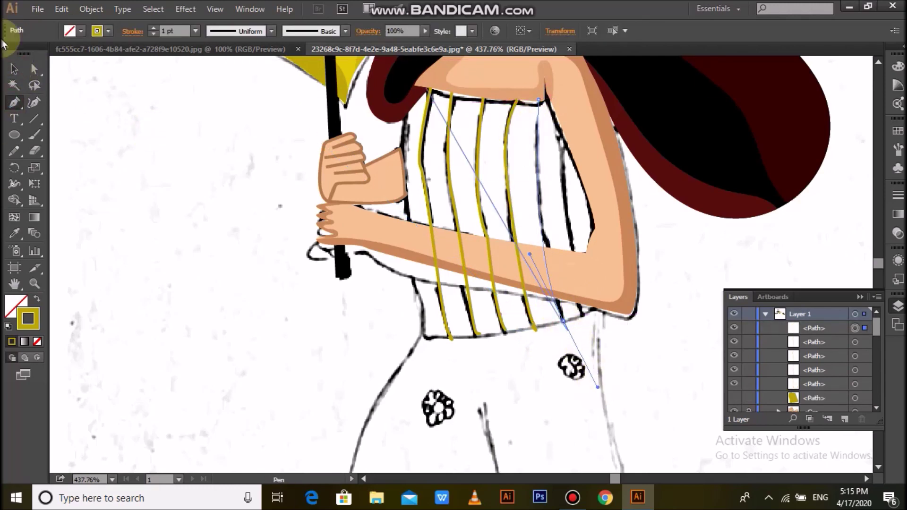
pyautogui.click(15, 103)
pyautogui.click(563, 132)
pyautogui.moveTo(585, 309); pyautogui.dragTo(592, 325)
# Step: Give all six stripe lines a 2 pt stroke with a tapered width profile
pyautogui.click(14, 69)
pyautogui.moveTo(406, 120); pyautogui.dragTo(593, 222)
pyautogui.click(196, 31)
pyautogui.click(211, 106)
pyautogui.click(272, 31)
pyautogui.click(257, 66)
pyautogui.click(519, 391)
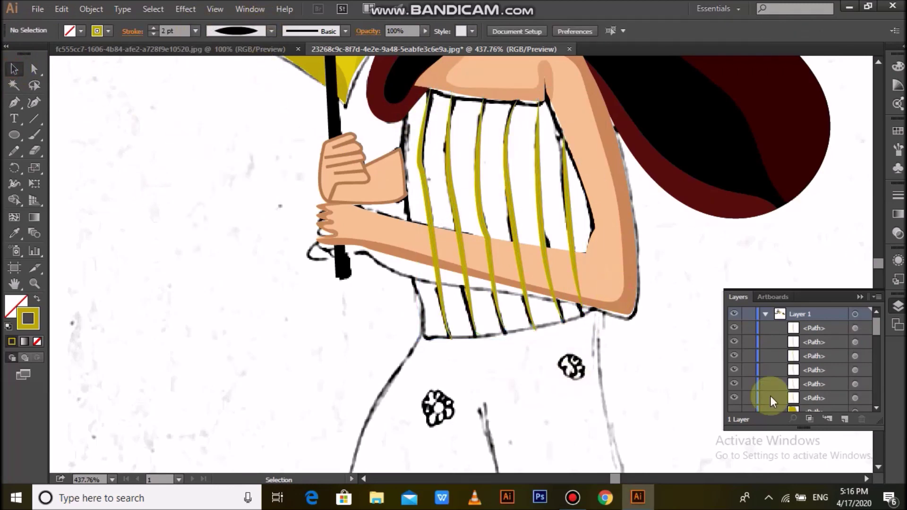
# Step: Check the bodice shape's visibility, leave it hidden, and zoom out to fit the artboard
pyautogui.click(736, 371)
pyautogui.click(735, 371)
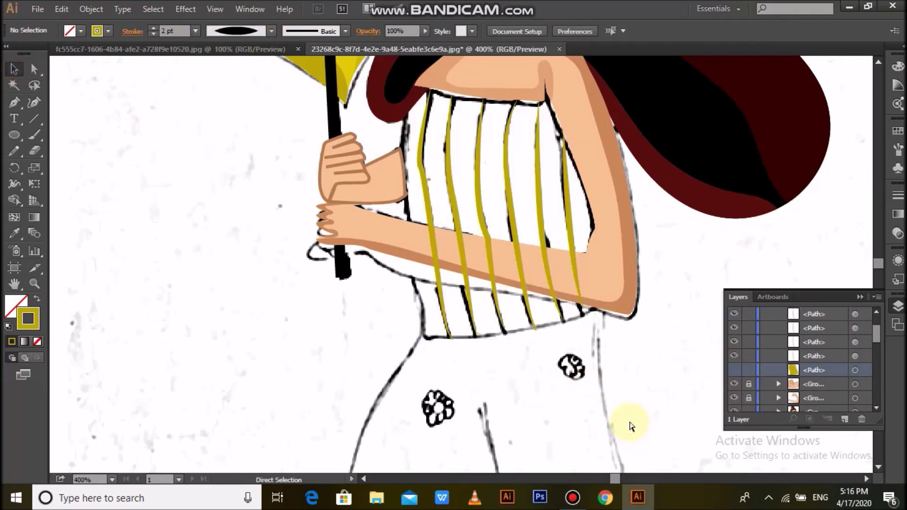
pyautogui.hotkey('ctrl', '0')
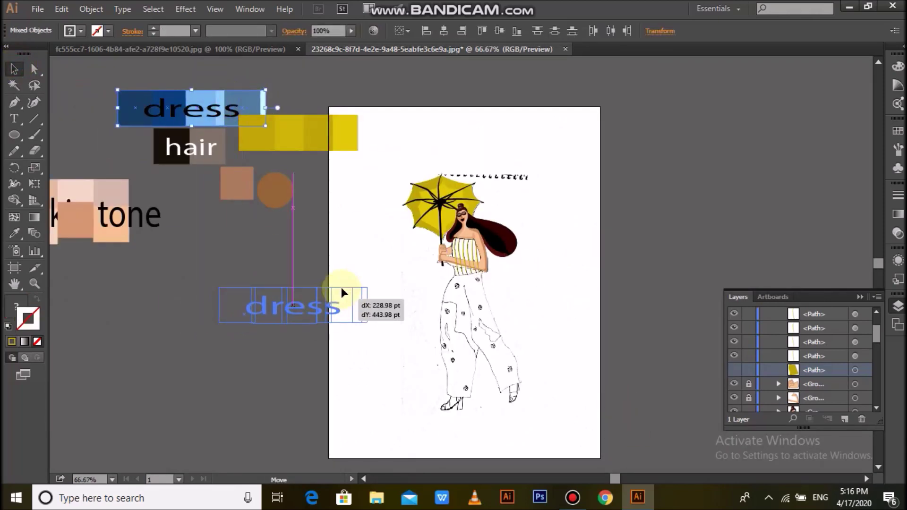
# Step: Move the dress colour swatches beside the artboard and zoom in on the figure
pyautogui.moveTo(271, 102); pyautogui.dragTo(378, 287)
pyautogui.press('z')
pyautogui.moveTo(204, 137); pyautogui.dragTo(529, 389)
pyautogui.moveTo(250, 216); pyautogui.dragTo(74, 212)
pyautogui.press('v')
# Step: Colour the stripe lines light blue with the Eyedropper and group them
pyautogui.moveTo(346, 253); pyautogui.dragTo(439, 241)
pyautogui.press('i')
pyautogui.click(301, 318)
pyautogui.click(14, 69)
pyautogui.rightClick(520, 251)
pyautogui.click(543, 310)
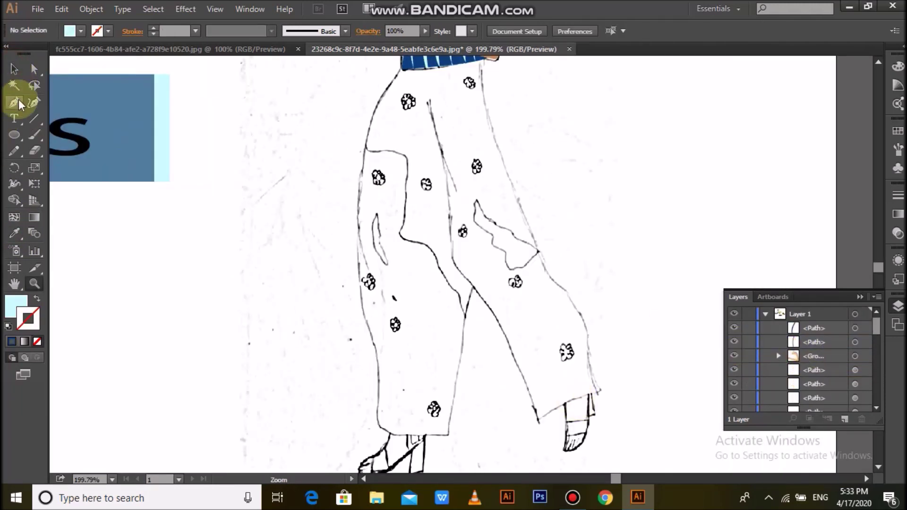
# Step: Outline the first pant leg from the waist down to the hem and back up
pyautogui.click(19, 104)
pyautogui.click(401, 69)
pyautogui.moveTo(357, 208); pyautogui.dragTo(355, 304)
pyautogui.click(378, 430)
pyautogui.click(448, 435)
pyautogui.moveTo(459, 352)
pyautogui.mouseDown()
pyautogui.moveTo(474, 287)
pyautogui.moveTo(480, 289)
pyautogui.mouseUp()
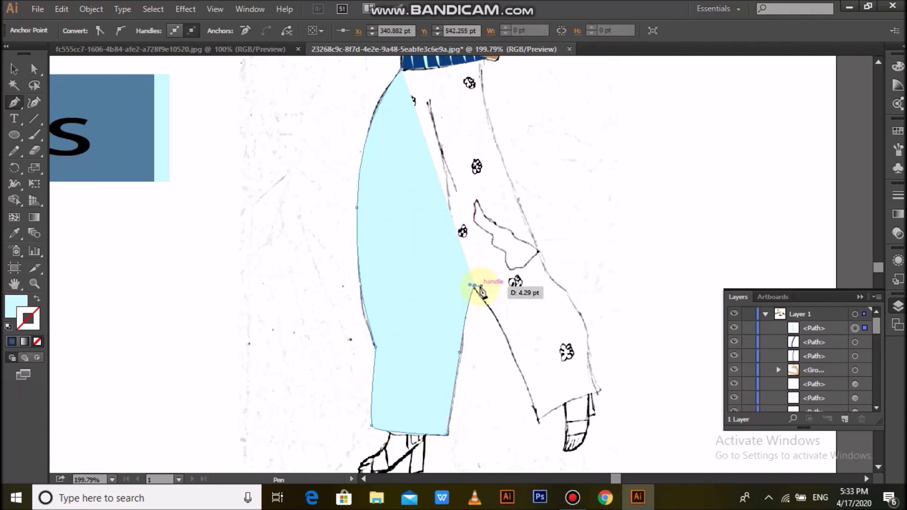
pyautogui.click(532, 236)
pyautogui.moveTo(482, 168)
pyautogui.mouseDown()
pyautogui.moveTo(487, 156)
pyautogui.moveTo(489, 222)
pyautogui.moveTo(502, 227)
pyautogui.mouseUp()
# Step: Close the first pant shape, give it the dark stripe blue, and hide it
pyautogui.click(14, 233)
pyautogui.click(396, 189)
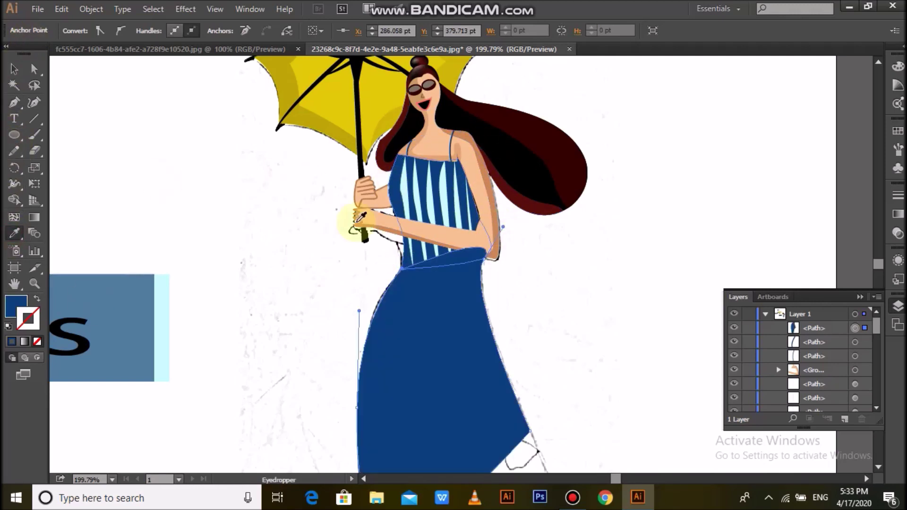
pyautogui.scroll(-5, 359, 222)
pyautogui.press('v')
pyautogui.click(735, 329)
pyautogui.scroll(2, 526, 202)
# Step: Trace the second pant leg from the waist to the hem and back
pyautogui.press('p')
pyautogui.click(483, 86)
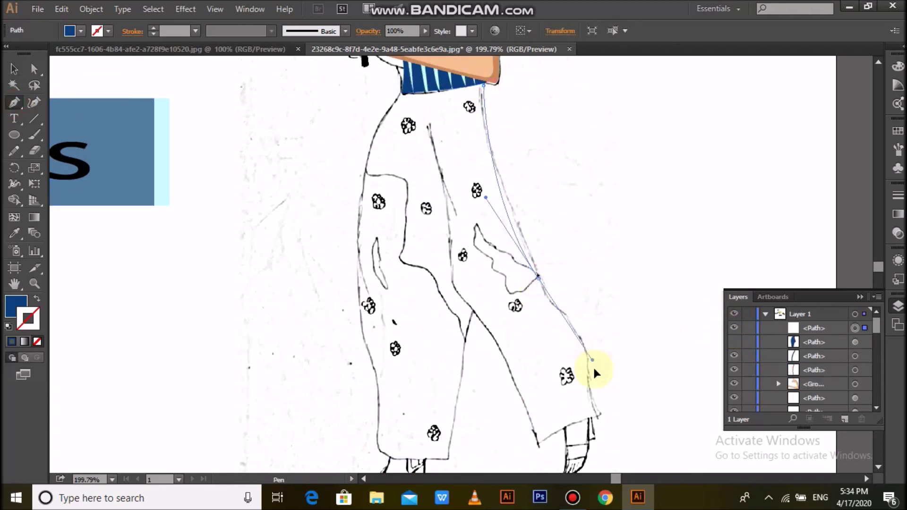
pyautogui.click(599, 402)
pyautogui.click(565, 313)
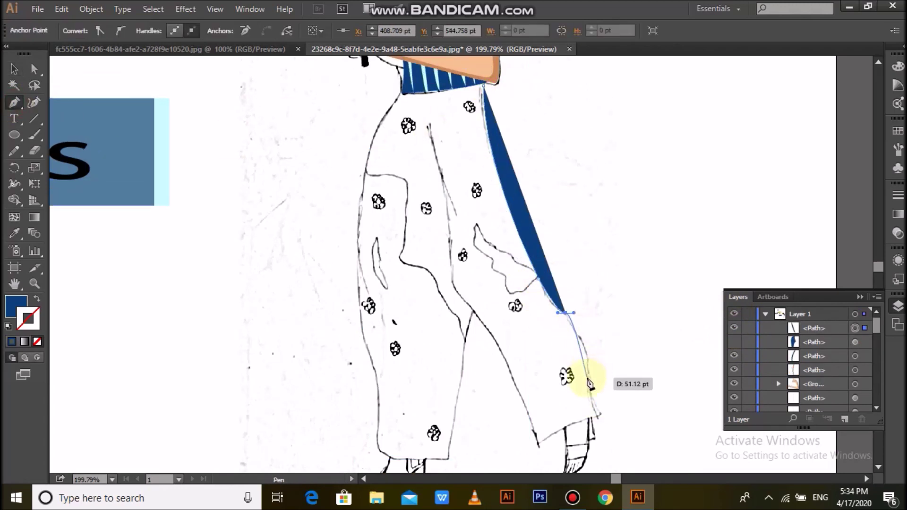
pyautogui.click(601, 408)
pyautogui.click(536, 448)
pyautogui.moveTo(475, 309)
pyautogui.mouseDown()
pyautogui.moveTo(444, 292)
pyautogui.moveTo(453, 267)
pyautogui.mouseUp()
pyautogui.click(449, 251)
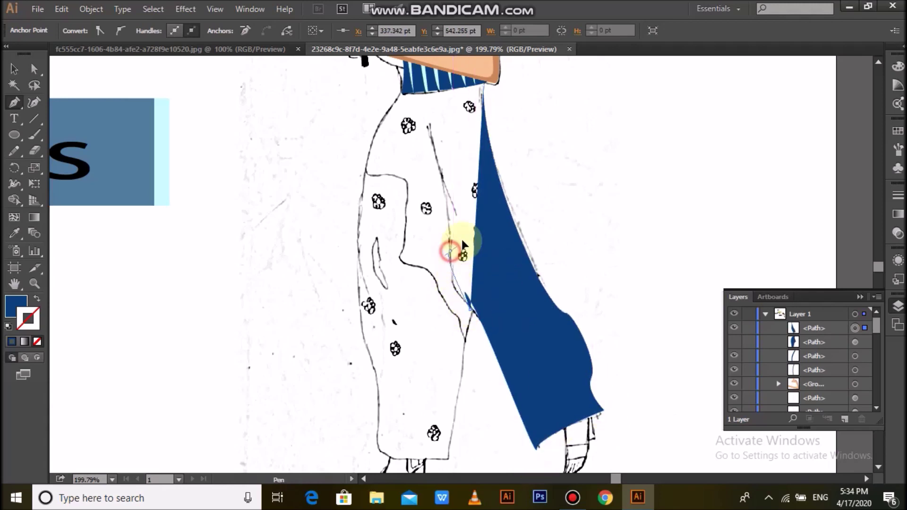
pyautogui.moveTo(461, 212); pyautogui.dragTo(444, 179)
pyautogui.click(427, 127)
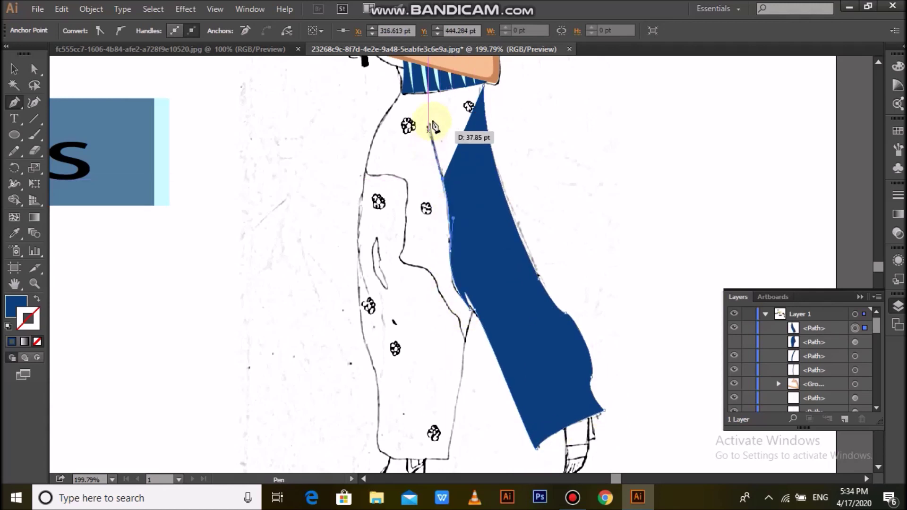
# Step: Fill the second pant leg with dark blue #235184
pyautogui.click(14, 68)
pyautogui.click(405, 238)
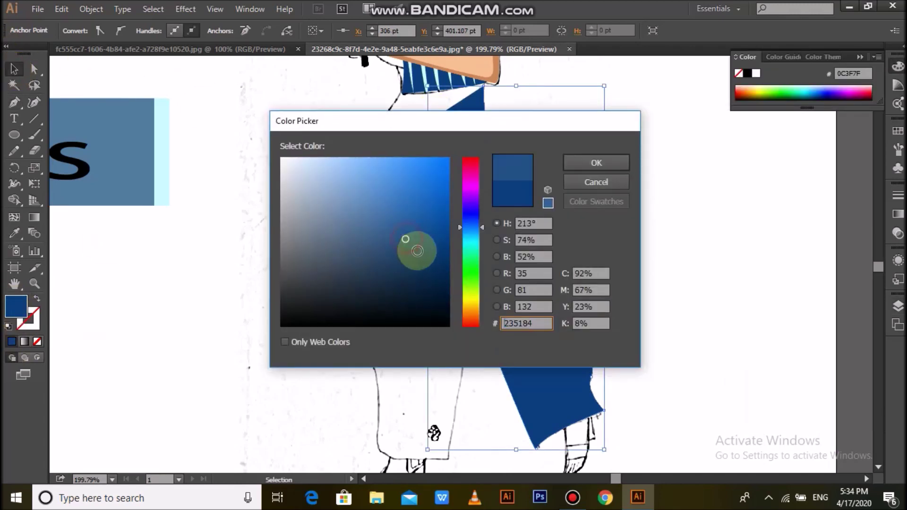
pyautogui.click(585, 162)
pyautogui.click(686, 265)
# Step: Show the first pant leg again and move it up the layer stacking order
pyautogui.click(898, 305)
pyautogui.click(734, 342)
pyautogui.click(813, 347)
pyautogui.moveTo(812, 347)
pyautogui.mouseDown()
pyautogui.moveTo(812, 326)
pyautogui.moveTo(797, 344)
pyautogui.mouseUp()
# Step: Select both pant legs, group them, and hide the group in Layers
pyautogui.click(533, 284)
pyautogui.click(794, 328)
pyautogui.click(744, 179)
pyautogui.scroll(-2, 743, 180)
pyautogui.moveTo(324, 177); pyautogui.dragTo(565, 291)
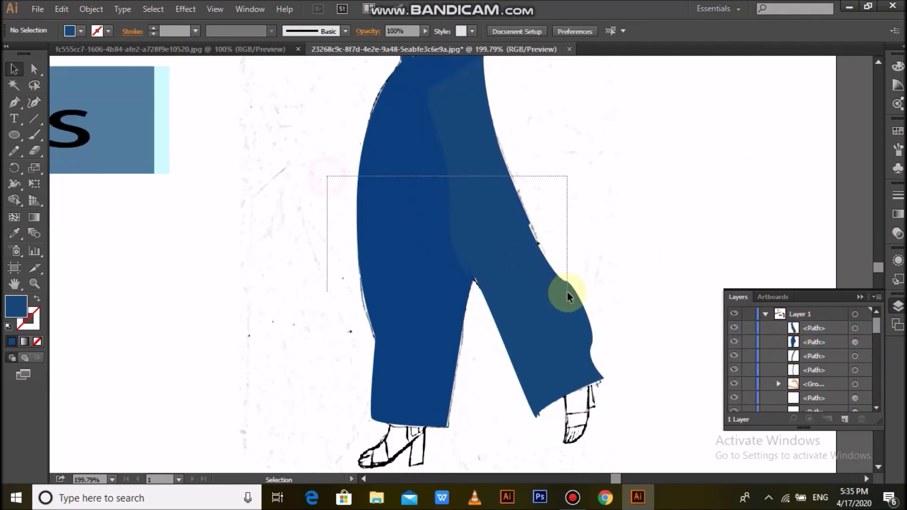
pyautogui.rightClick(492, 217)
pyautogui.click(531, 277)
pyautogui.click(739, 327)
pyautogui.click(14, 102)
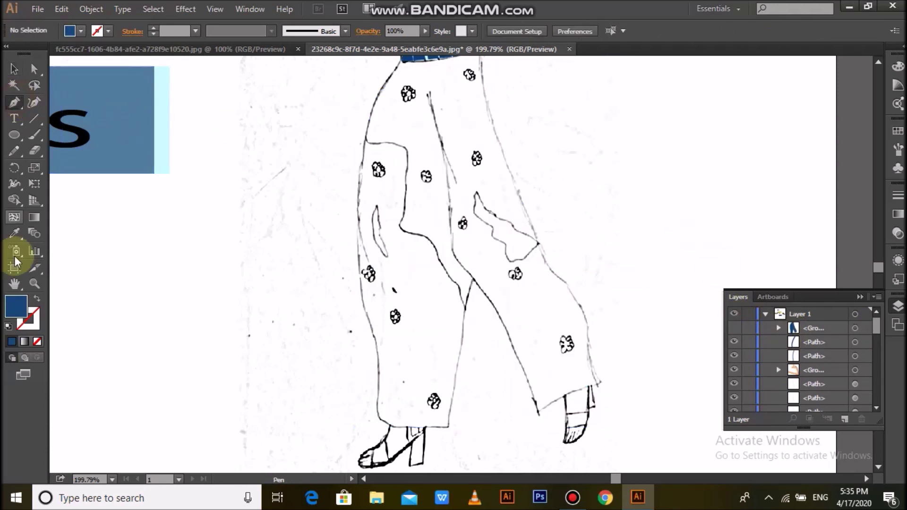
# Step: Draw the upper-pants fold line and turn its fill into a thin dark-blue stroke
pyautogui.click(449, 166)
pyautogui.keyDown('ctrl'); pyautogui.click(217, 327); pyautogui.keyUp('ctrl')
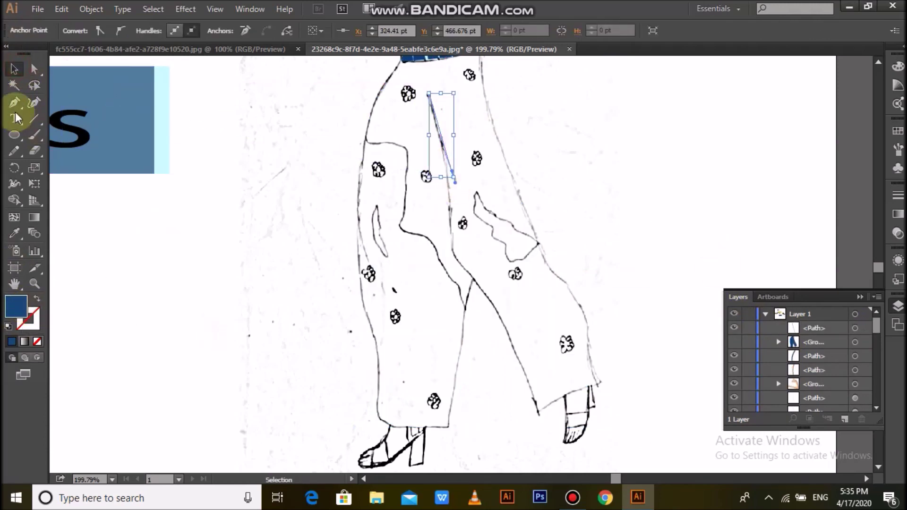
pyautogui.hotkey('ctrl', 'z')
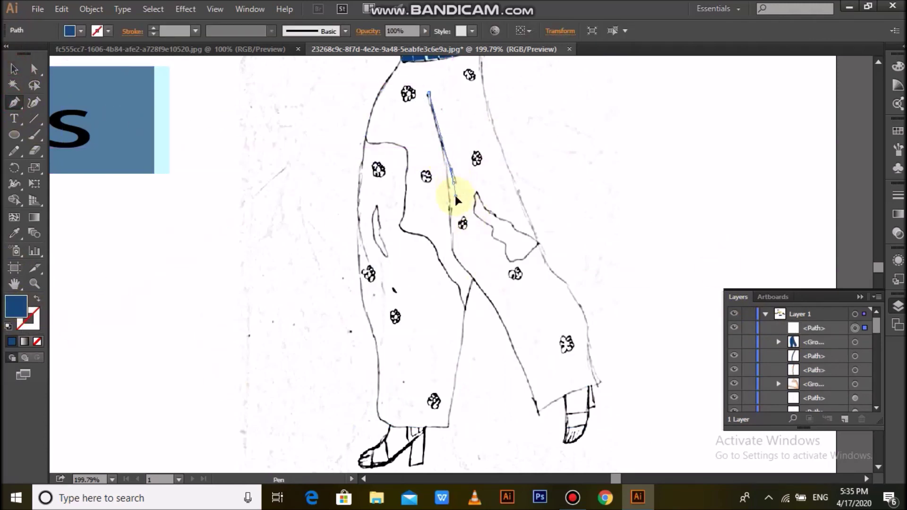
pyautogui.click(37, 298)
pyautogui.keyDown('ctrl'); pyautogui.click(239, 325); pyautogui.keyUp('ctrl')
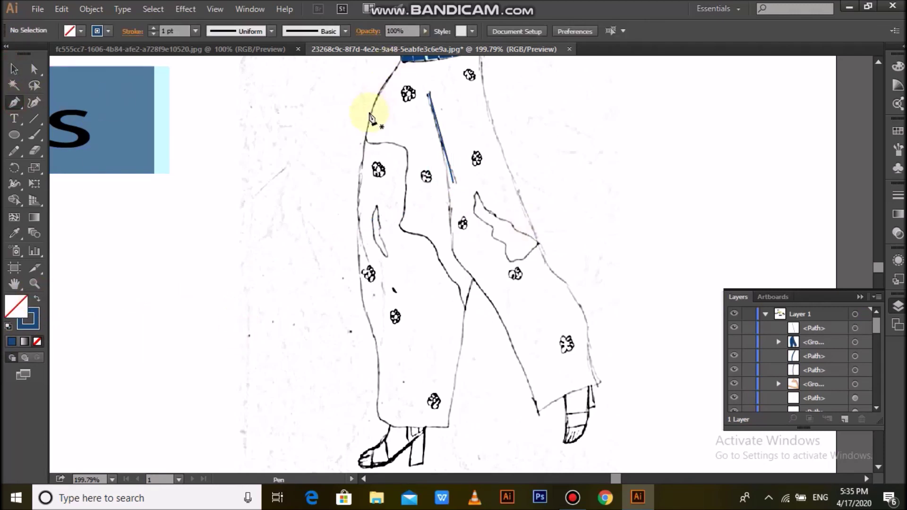
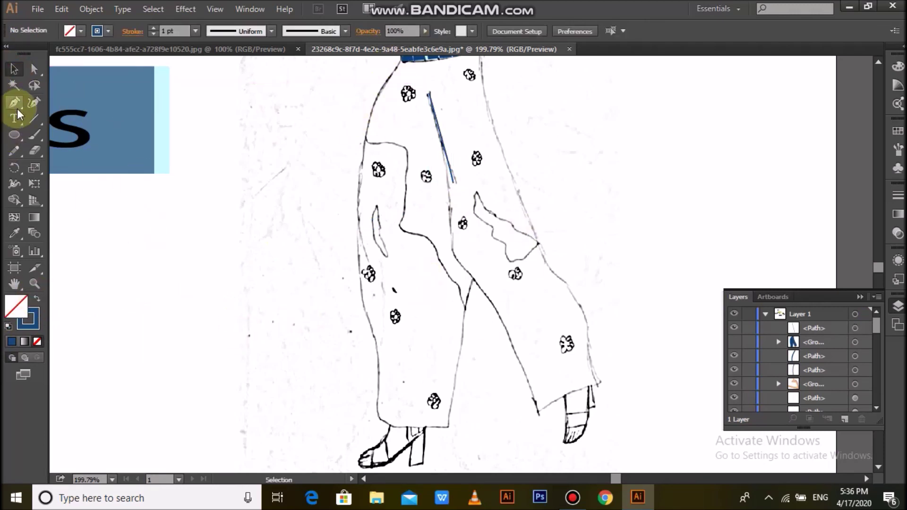
# Step: Trace the right pocket outline and the left pocket slit with the Pen tool
pyautogui.click(476, 192)
pyautogui.moveTo(493, 210); pyautogui.dragTo(539, 239)
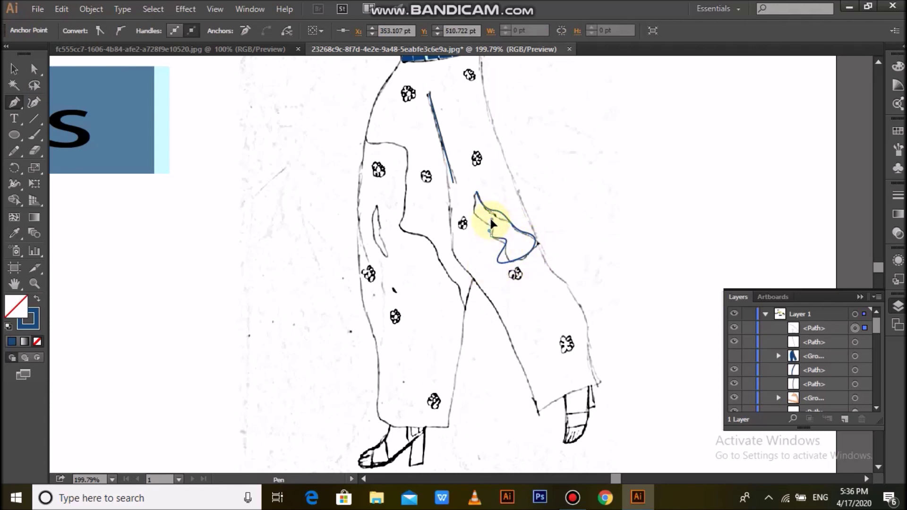
pyautogui.moveTo(367, 140); pyautogui.dragTo(417, 138)
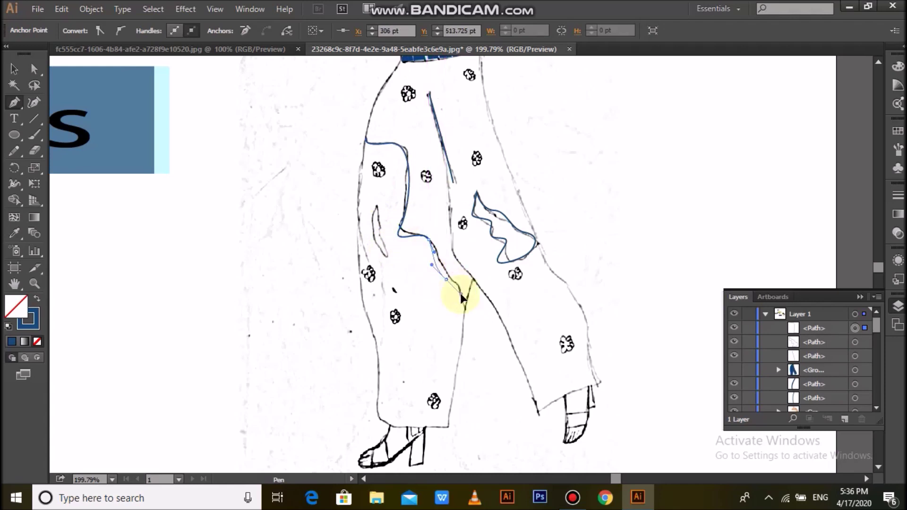
pyautogui.keyDown('ctrl'); pyautogui.click(226, 356); pyautogui.keyUp('ctrl')
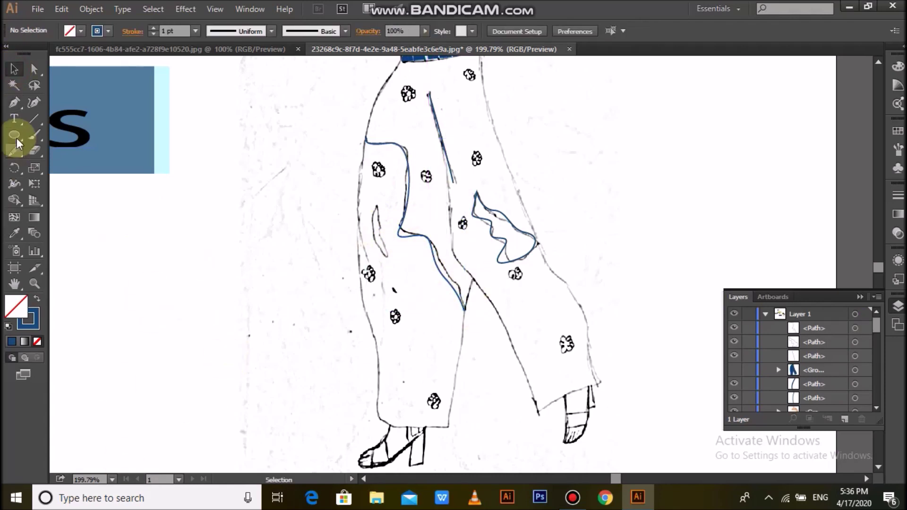
pyautogui.click(376, 207)
pyautogui.moveTo(388, 250); pyautogui.dragTo(387, 260)
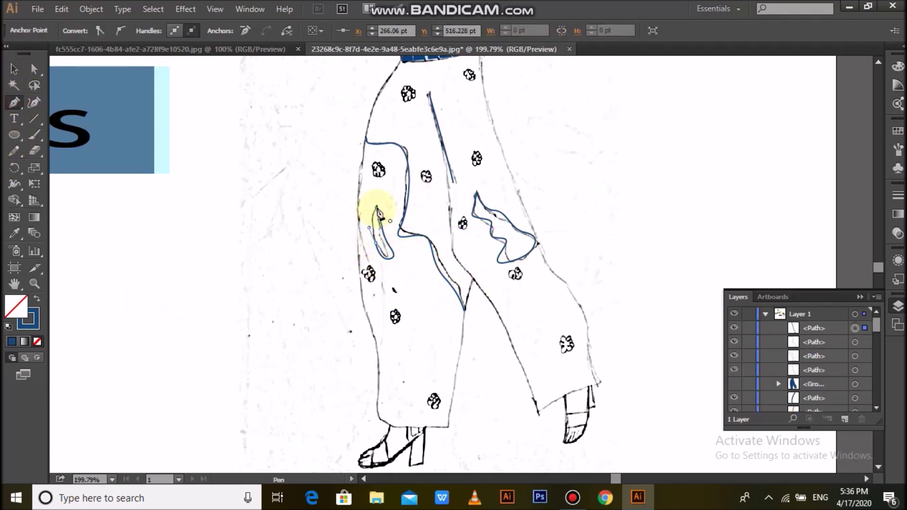
pyautogui.click(16, 69)
# Step: Fill both pocket shapes with dark blue
pyautogui.click(37, 298)
pyautogui.doubleClick(15, 306)
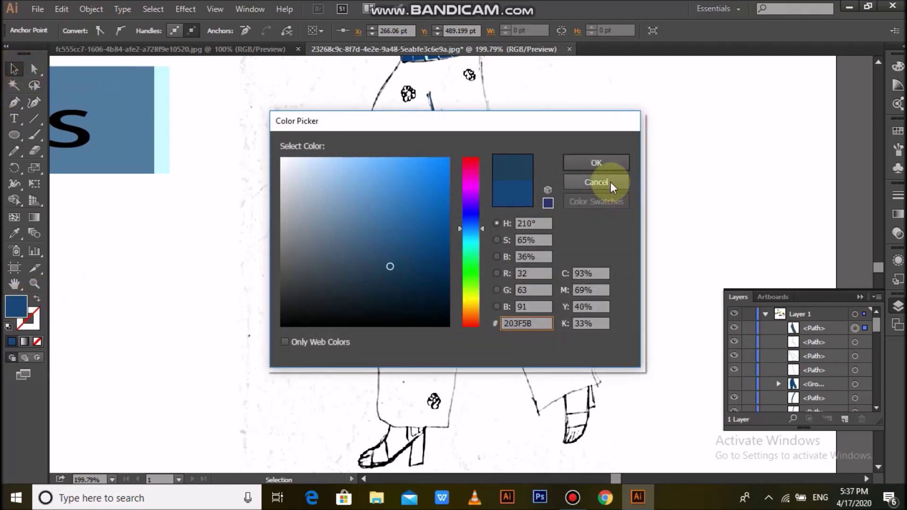
pyautogui.press('Return')
pyautogui.click(533, 257)
pyautogui.click(36, 298)
pyautogui.doubleClick(15, 306)
pyautogui.click(591, 157)
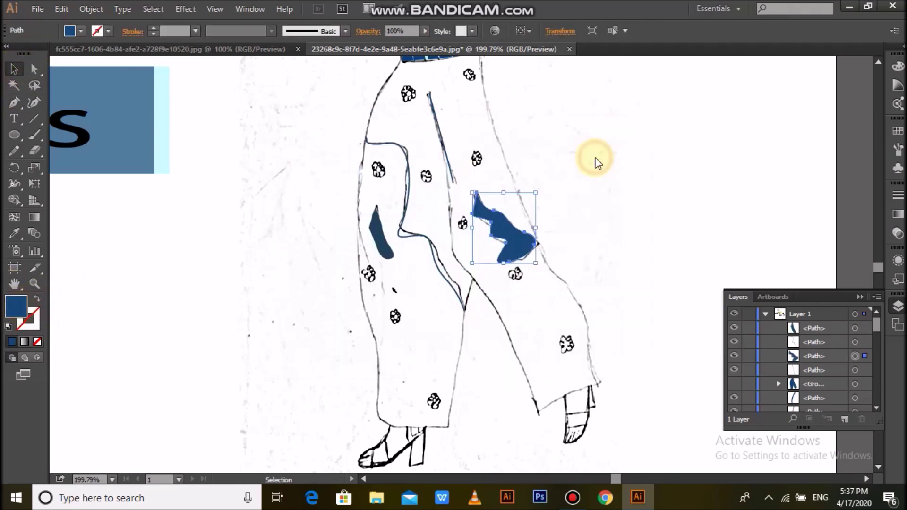
# Step: Give the left pocket seam line a dark blue outline
pyautogui.click(408, 200)
pyautogui.doubleClick(28, 318)
pyautogui.press('Return')
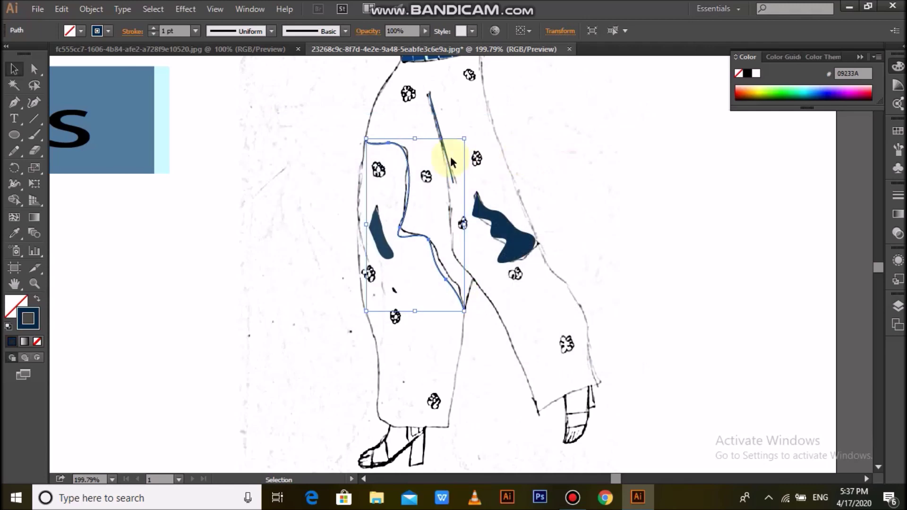
pyautogui.doubleClick(28, 317)
pyautogui.click(599, 160)
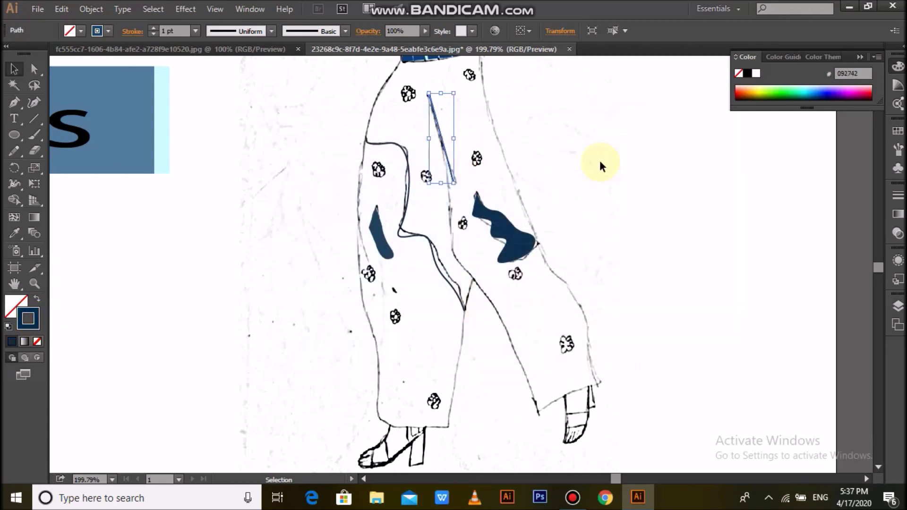
# Step: Group the pocket, seam and pants paths together
pyautogui.click(897, 306)
pyautogui.click(321, 109)
pyautogui.moveTo(331, 126); pyautogui.dragTo(511, 228)
pyautogui.rightClick(511, 228)
pyautogui.click(539, 290)
# Step: Unhide the blue pants fill and draw a small circle beside the figure
pyautogui.click(734, 342)
pyautogui.click(638, 188)
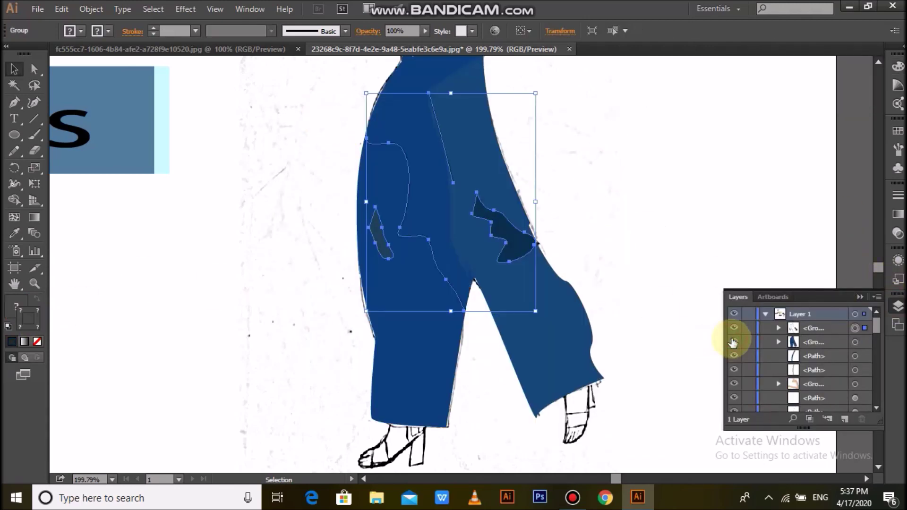
pyautogui.click(383, 339)
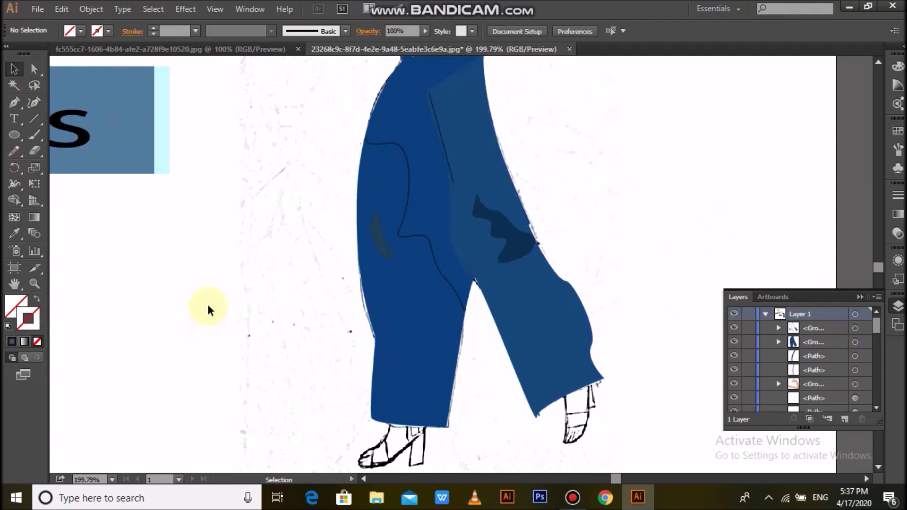
pyautogui.scroll(2, 206, 307)
pyautogui.press('l')
pyautogui.moveTo(124, 323); pyautogui.dragTo(125, 323)
# Step: Fill the circle with light cyan sampled from the swatch and zoom in on it
pyautogui.press('i')
pyautogui.click(162, 174)
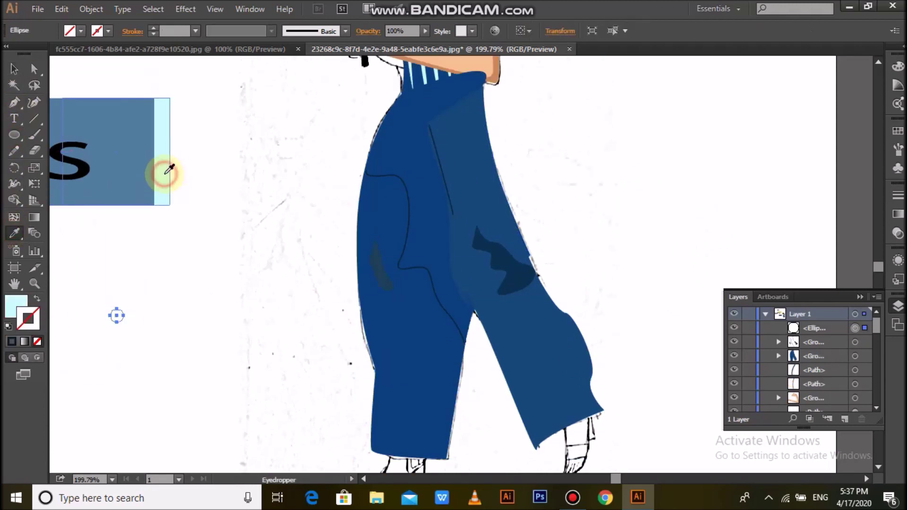
pyautogui.press('z')
pyautogui.moveTo(68, 270); pyautogui.dragTo(178, 367)
pyautogui.press('v')
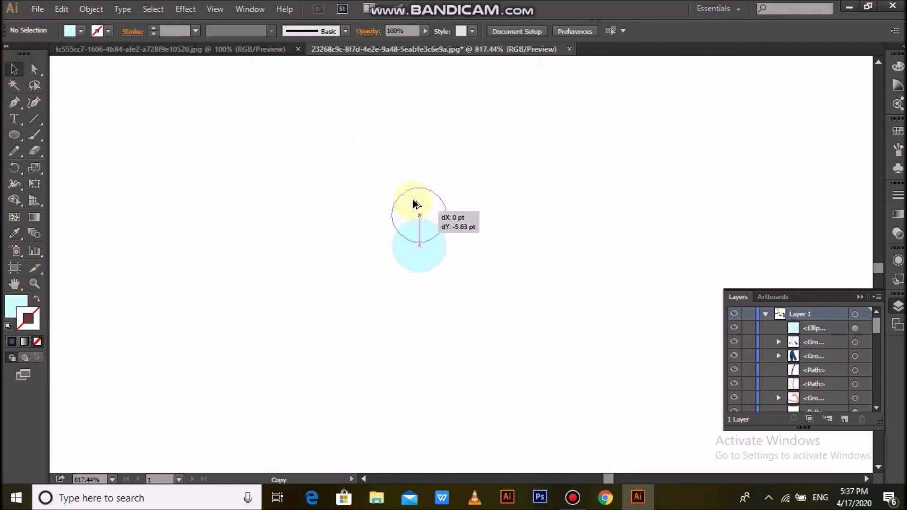
# Step: Copy the circle into five petals arranged around a centre circle
pyautogui.moveTo(416, 213); pyautogui.dragTo(416, 191)
pyautogui.hotkey('ctrl', 'd')
pyautogui.hotkey('ctrl', 'z')
pyautogui.click(507, 235)
pyautogui.moveTo(433, 206)
pyautogui.mouseDown()
pyautogui.moveTo(469, 243)
pyautogui.moveTo(467, 329)
pyautogui.mouseUp()
pyautogui.moveTo(403, 233); pyautogui.dragTo(398, 287)
pyautogui.moveTo(408, 334); pyautogui.dragTo(394, 285)
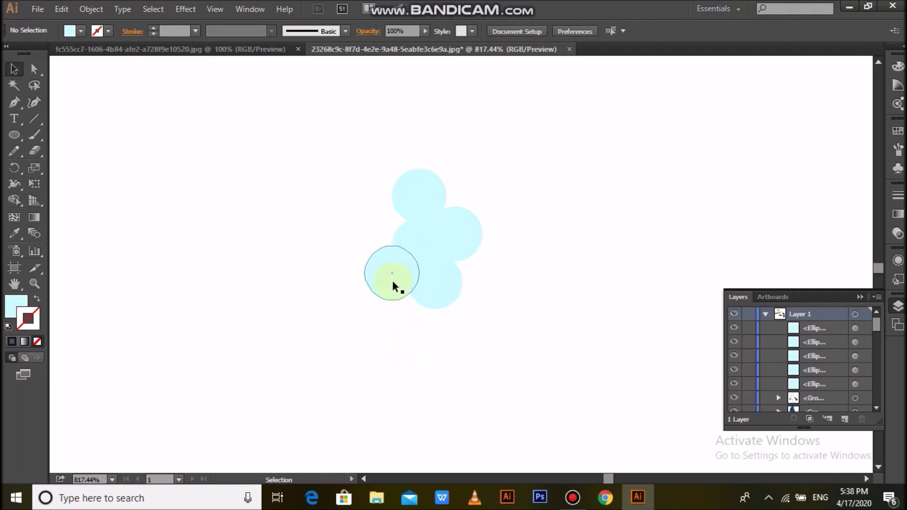
pyautogui.moveTo(387, 240); pyautogui.dragTo(392, 235)
pyautogui.moveTo(475, 233)
pyautogui.mouseDown()
pyautogui.moveTo(461, 246)
pyautogui.moveTo(417, 247)
pyautogui.mouseUp()
# Step: Make the centre circle near-white, bring it to the front, and zoom out to 100%
pyautogui.click(13, 301)
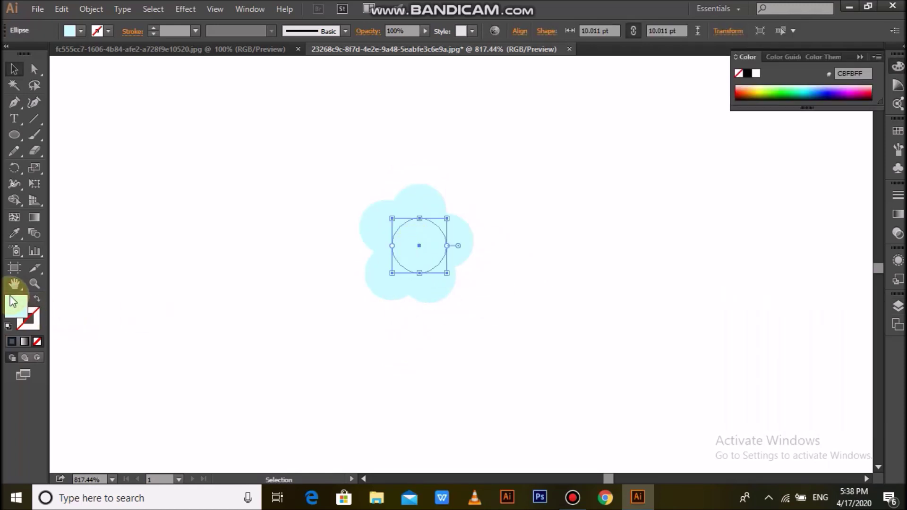
pyautogui.click(299, 157)
pyautogui.press('Return')
pyautogui.rightClick(432, 243)
pyautogui.hotkey('ctrl', 'shift', ']')
pyautogui.click(105, 156)
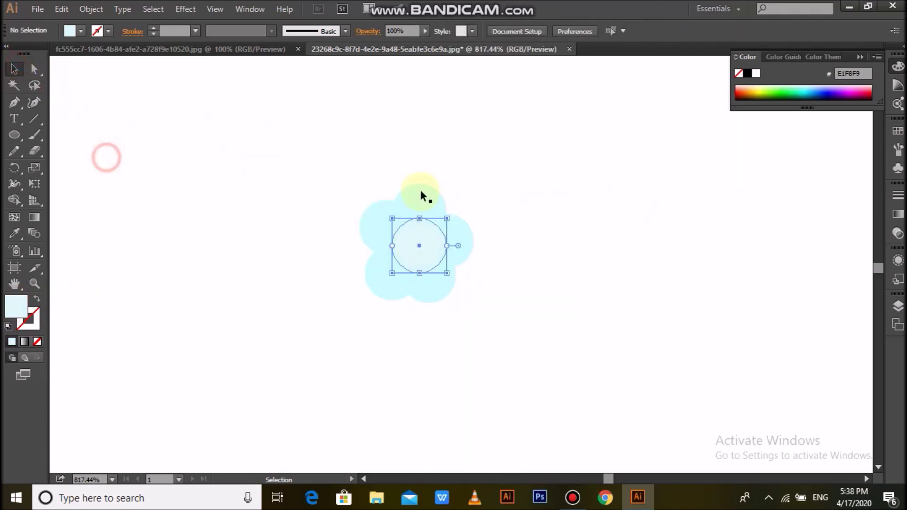
pyautogui.hotkey('ctrl', 'a')
pyautogui.rightClick(453, 249)
pyautogui.click(512, 273)
pyautogui.hotkey('ctrl', '1')
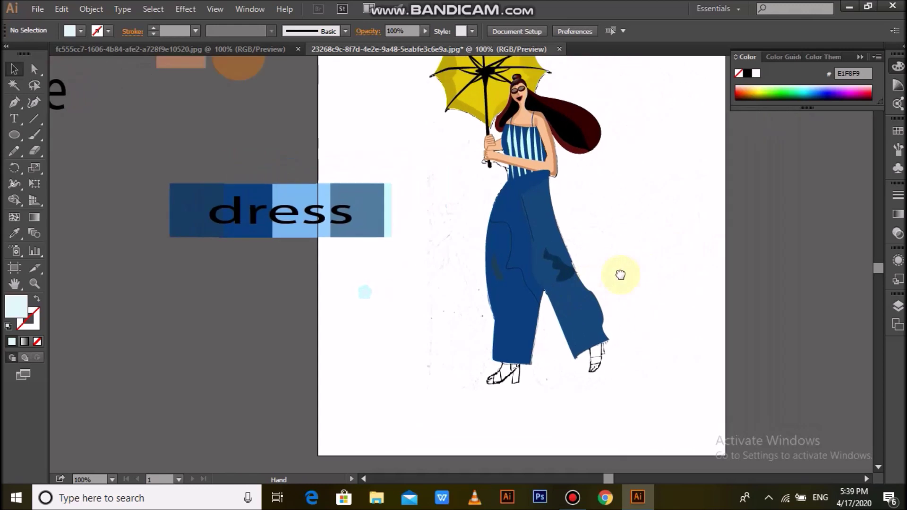
# Step: Copy the flower onto the pants, hide the blue pants fill, and zoom in on the legs
pyautogui.moveTo(620, 275); pyautogui.dragTo(603, 288)
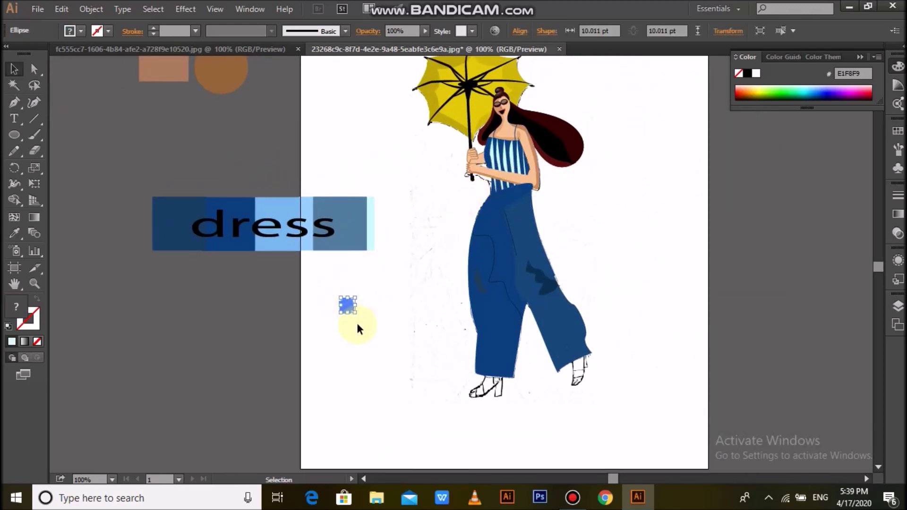
pyautogui.moveTo(348, 306)
pyautogui.mouseDown()
pyautogui.moveTo(481, 268)
pyautogui.moveTo(490, 315)
pyautogui.mouseUp()
pyautogui.moveTo(347, 306)
pyautogui.mouseDown()
pyautogui.moveTo(522, 232)
pyautogui.moveTo(561, 327)
pyautogui.moveTo(501, 358)
pyautogui.mouseUp()
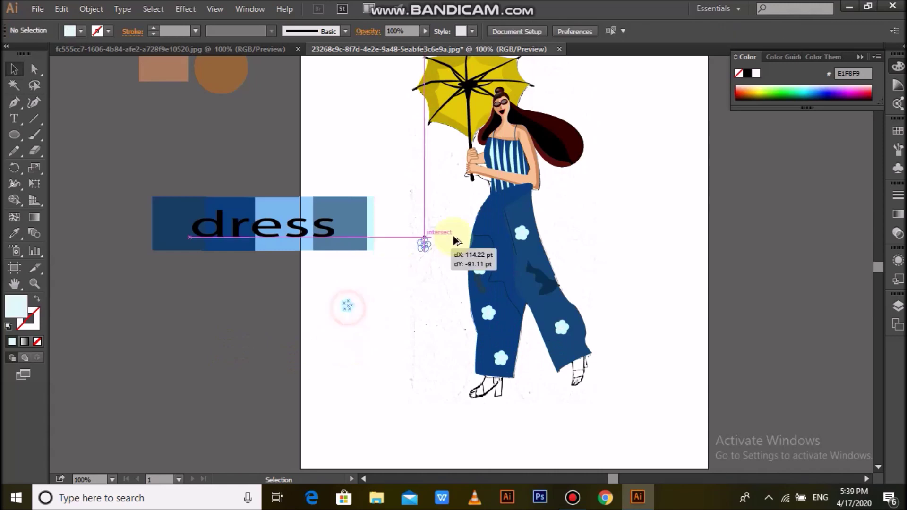
pyautogui.click(898, 312)
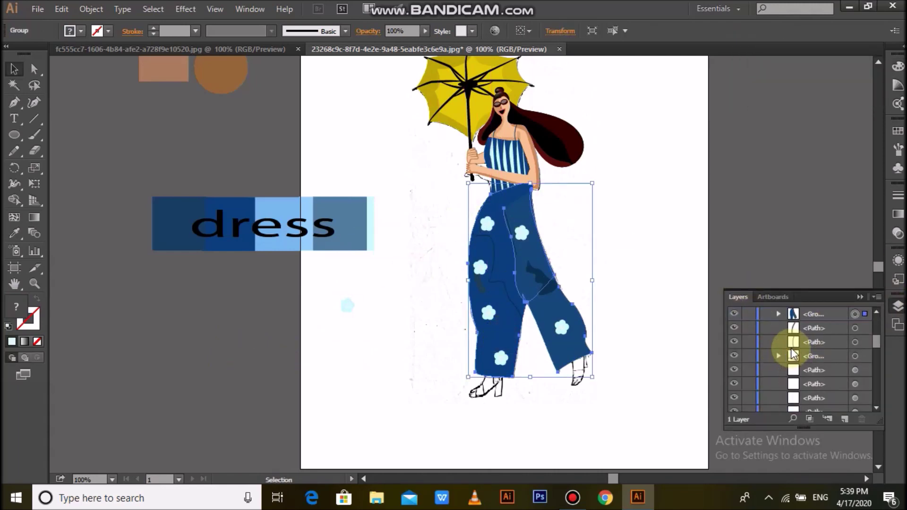
pyautogui.click(734, 314)
pyautogui.click(34, 283)
pyautogui.moveTo(394, 193); pyautogui.dragTo(587, 385)
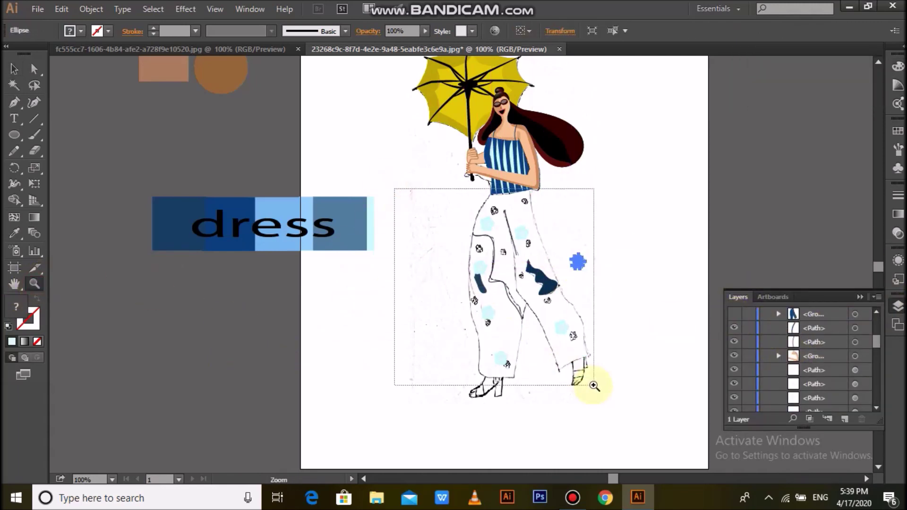
pyautogui.click(14, 69)
# Step: Scatter more flower copies across both trouser legs, from waist to hem
pyautogui.moveTo(443, 122); pyautogui.dragTo(457, 97)
pyautogui.moveTo(518, 146); pyautogui.dragTo(519, 77)
pyautogui.moveTo(637, 209)
pyautogui.mouseDown()
pyautogui.moveTo(528, 163)
pyautogui.moveTo(478, 188)
pyautogui.moveTo(428, 181)
pyautogui.mouseUp()
pyautogui.moveTo(431, 297); pyautogui.dragTo(429, 297)
pyautogui.moveTo(454, 325); pyautogui.dragTo(452, 339)
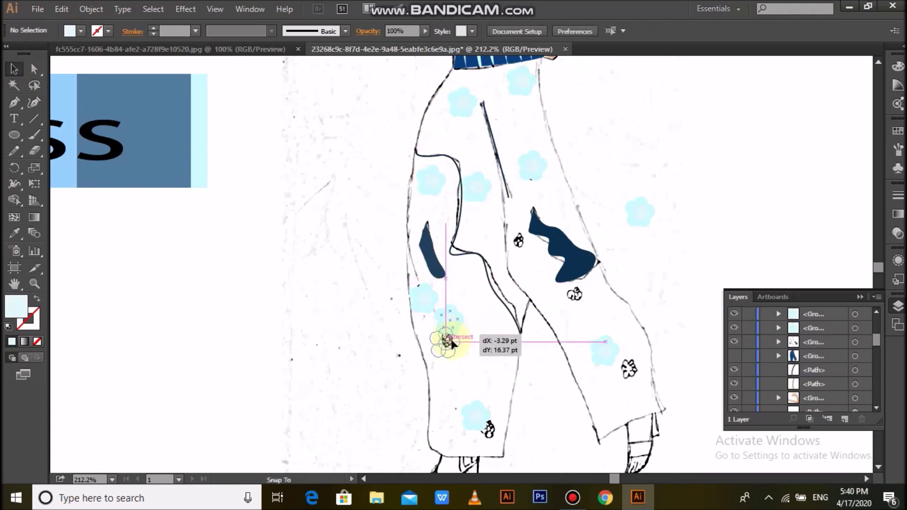
pyautogui.moveTo(566, 455); pyautogui.dragTo(483, 425)
pyautogui.moveTo(605, 350)
pyautogui.mouseDown()
pyautogui.moveTo(607, 361)
pyautogui.moveTo(581, 300)
pyautogui.moveTo(496, 197)
pyautogui.mouseUp()
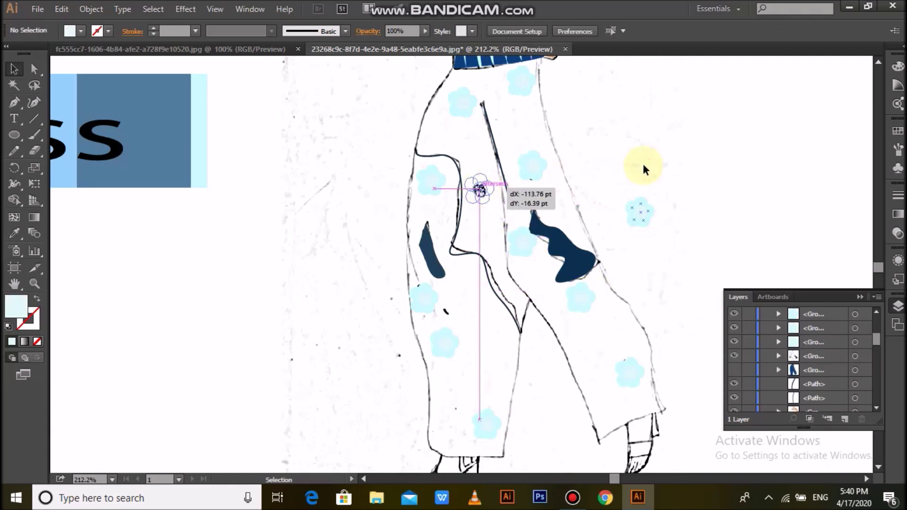
# Step: Unhide and ungroup the pants, then start picking a darker blue for the right leg
pyautogui.scroll(1, 643, 164)
pyautogui.click(738, 370)
pyautogui.rightClick(557, 330)
pyautogui.click(614, 238)
pyautogui.click(571, 380)
pyautogui.doubleClick(25, 331)
pyautogui.moveTo(470, 242); pyautogui.dragTo(470, 207)
pyautogui.click(415, 261)
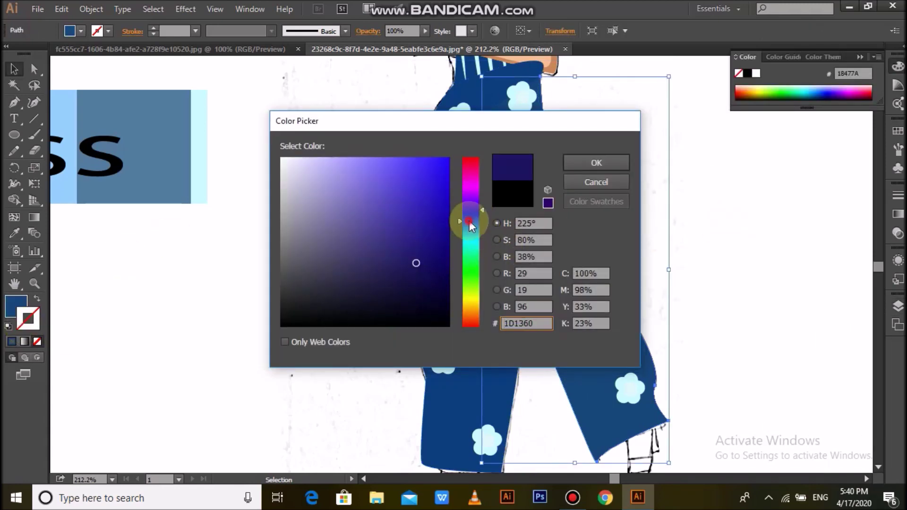
# Step: Fine-tune and apply the darker navy fill on the right trouser leg
pyautogui.click(471, 221)
pyautogui.click(445, 243)
pyautogui.click(573, 162)
pyautogui.doubleClick(27, 312)
pyautogui.click(598, 164)
pyautogui.click(37, 319)
pyautogui.scroll(-2, 378, 307)
# Step: Match the left leg to the navy colour and ungroup the pocket shapes
pyautogui.click(436, 366)
pyautogui.press('v')
pyautogui.scroll(3, 422, 323)
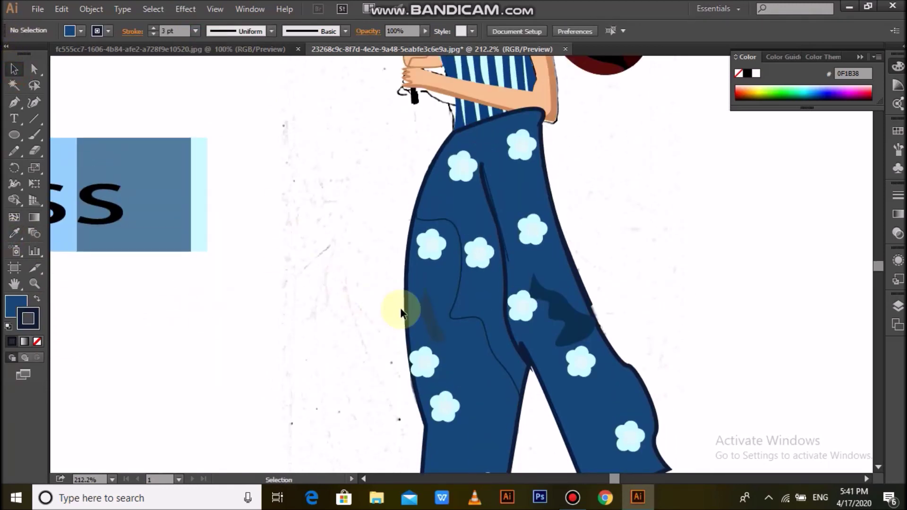
pyautogui.rightClick(424, 333)
pyautogui.click(464, 243)
# Step: Give the left pocket a darker blue fill
pyautogui.click(453, 316)
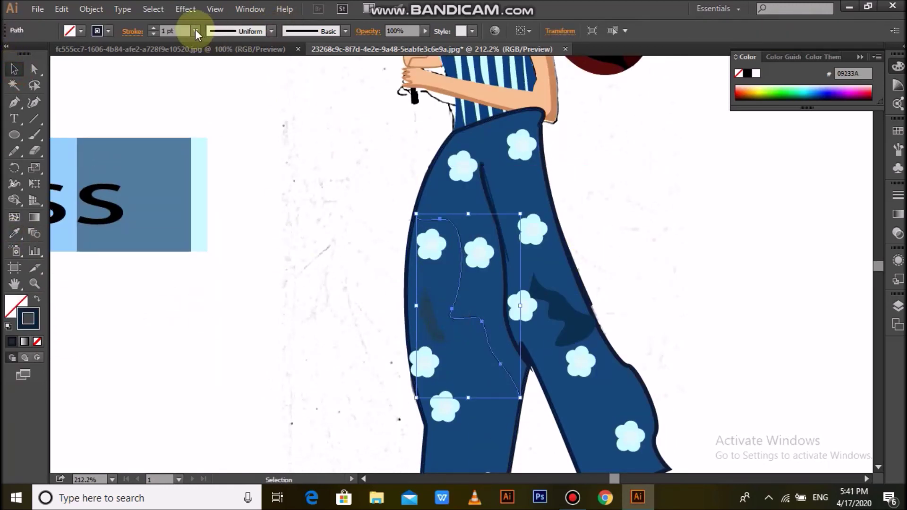
pyautogui.click(433, 332)
pyautogui.doubleClick(16, 306)
pyautogui.click(595, 162)
pyautogui.doubleClick(15, 306)
pyautogui.click(434, 289)
pyautogui.click(595, 163)
pyautogui.click(721, 239)
# Step: Zoom out and eyedrop the darker dress blue onto the trousers
pyautogui.hotkey('ctrl', '-')
pyautogui.hotkey('ctrl', '-')
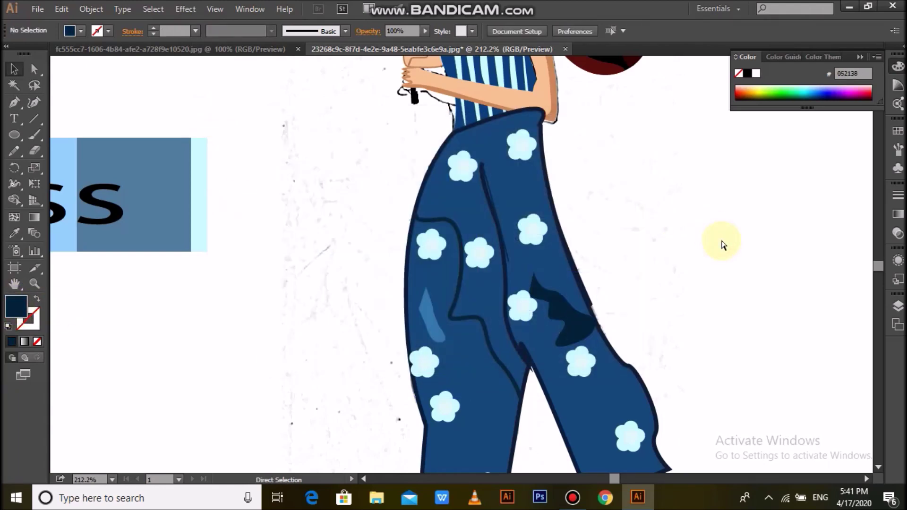
pyautogui.hotkey('ctrl', '-')
pyautogui.hotkey('ctrl', '-')
pyautogui.click(435, 289)
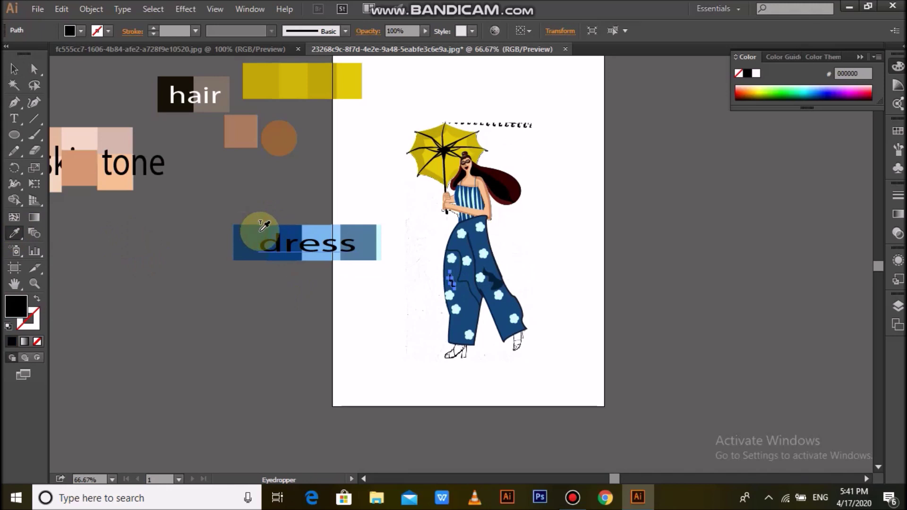
pyautogui.press('v')
pyautogui.click(469, 296)
pyautogui.click(15, 232)
pyautogui.click(334, 228)
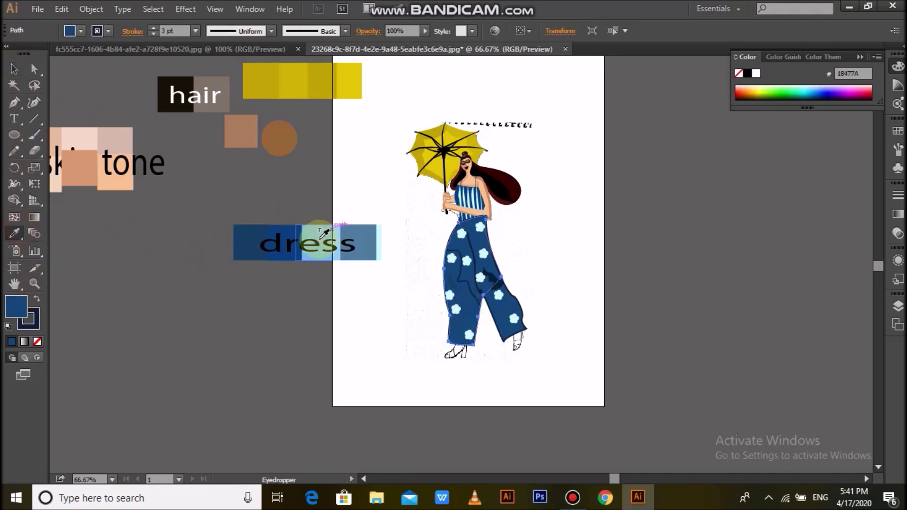
pyautogui.click(294, 227)
pyautogui.press('v')
pyautogui.click(600, 300)
pyautogui.scroll(-1, 543, 295)
pyautogui.click(477, 288)
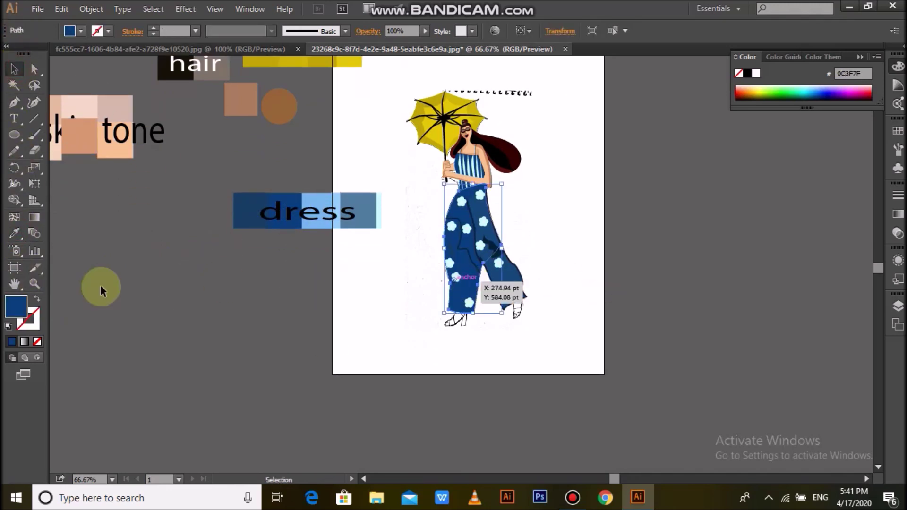
# Step: Shift-select all the flower spots on both legs and hide them in Layers
pyautogui.scroll(5, 487, 283)
pyautogui.scroll(2, 405, 364)
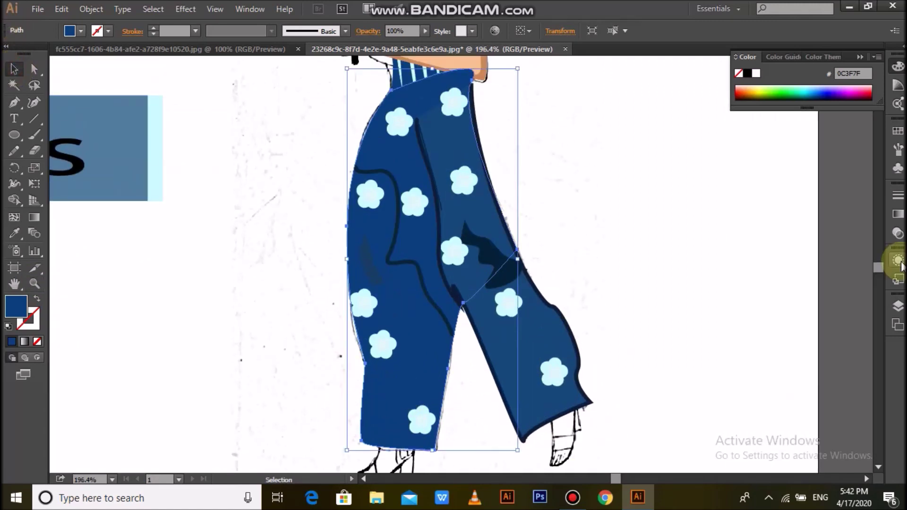
pyautogui.click(898, 306)
pyautogui.click(548, 368)
pyautogui.keyDown('shift'); pyautogui.click(503, 300); pyautogui.keyUp('shift')
pyautogui.keyDown('shift'); pyautogui.click(454, 250); pyautogui.keyUp('shift')
pyautogui.keyDown('shift'); pyautogui.click(441, 99); pyautogui.keyUp('shift')
pyautogui.keyDown('shift'); pyautogui.click(399, 122); pyautogui.keyUp('shift')
pyautogui.keyDown('shift'); pyautogui.click(414, 202); pyautogui.keyUp('shift')
pyautogui.keyDown('shift'); pyautogui.click(364, 302); pyautogui.keyUp('shift')
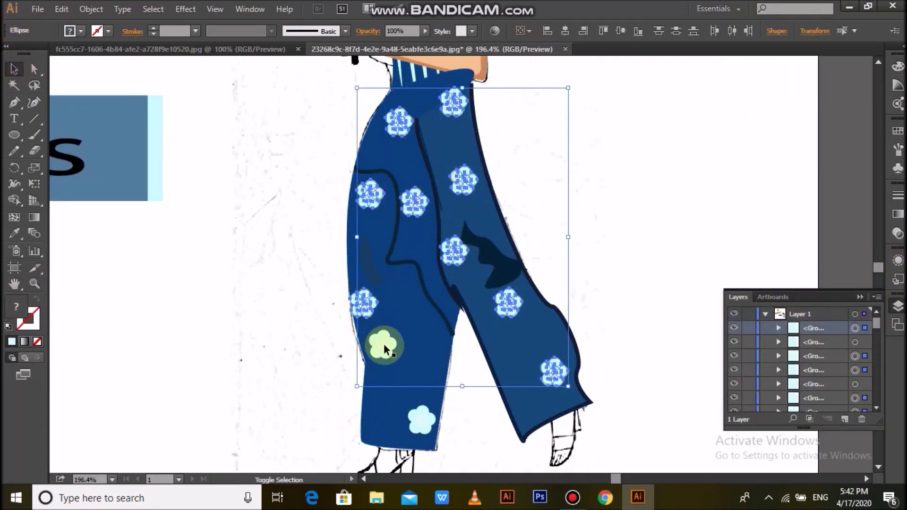
pyautogui.keyDown('shift'); pyautogui.click(374, 339); pyautogui.keyUp('shift')
pyautogui.keyDown('shift'); pyautogui.click(421, 417); pyautogui.keyUp('shift')
pyautogui.click(735, 328)
pyautogui.press('n')
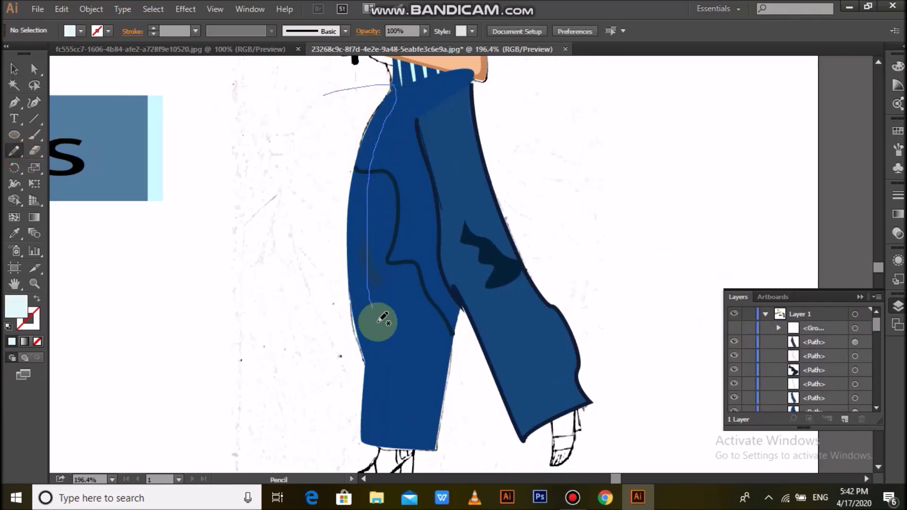
# Step: Draw a shading shape on the left trouser leg, trim it to the leg, and delete the leftover navy piece
pyautogui.moveTo(341, 86); pyautogui.dragTo(333, 93)
pyautogui.click(14, 233)
pyautogui.click(72, 228)
pyautogui.click(14, 71)
pyautogui.click(281, 299)
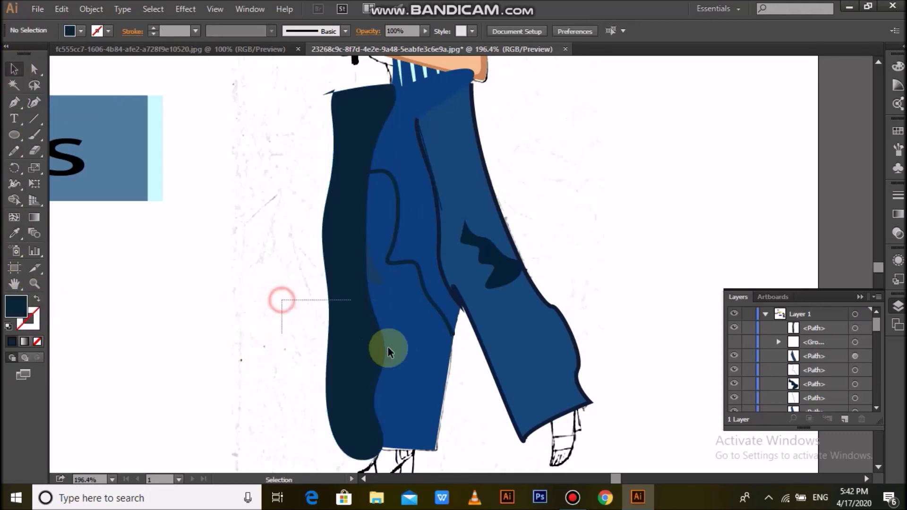
pyautogui.click(327, 248)
pyautogui.keyDown('shift'); pyautogui.click(416, 265); pyautogui.keyUp('shift')
pyautogui.click(14, 184)
pyautogui.click(344, 371)
pyautogui.press('v')
pyautogui.click(344, 343)
pyautogui.press('Delete')
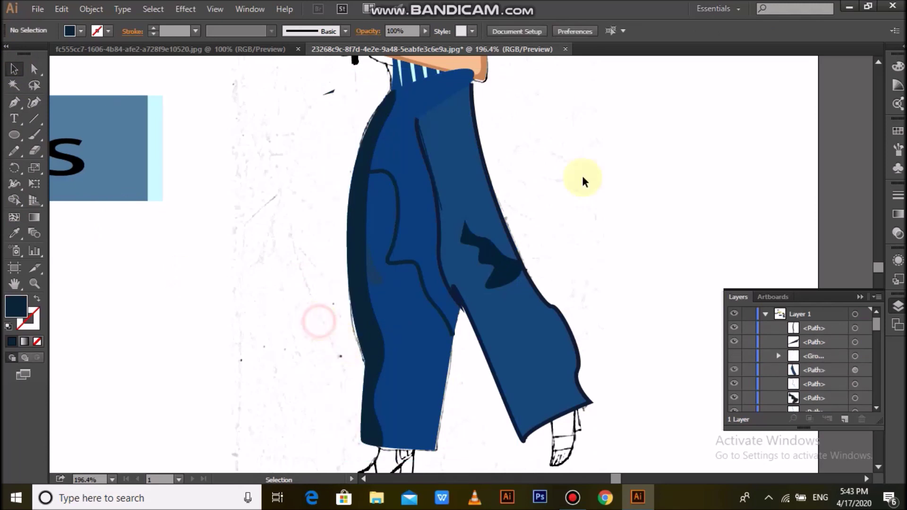
# Step: Pencil a dark loop along the right leg's outer edge and trim away the part outside the leg
pyautogui.click(472, 172)
pyautogui.click(14, 151)
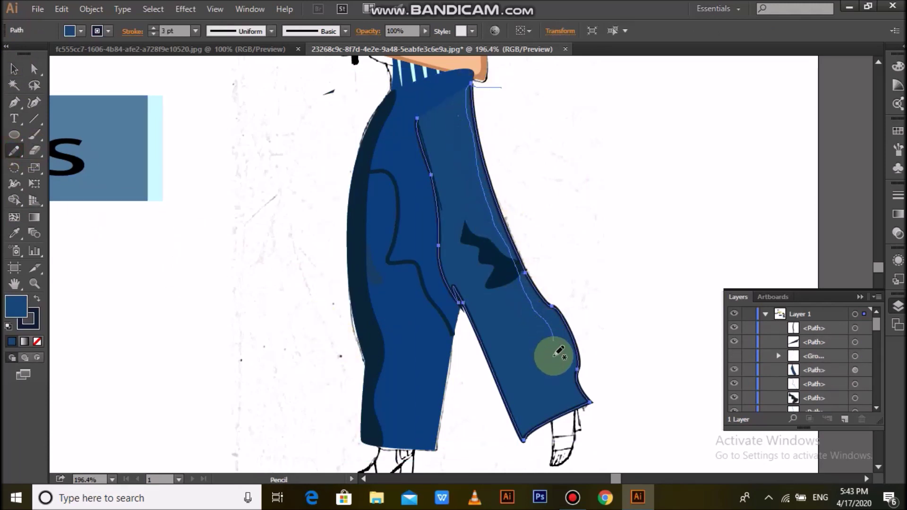
pyautogui.moveTo(505, 124); pyautogui.dragTo(473, 85)
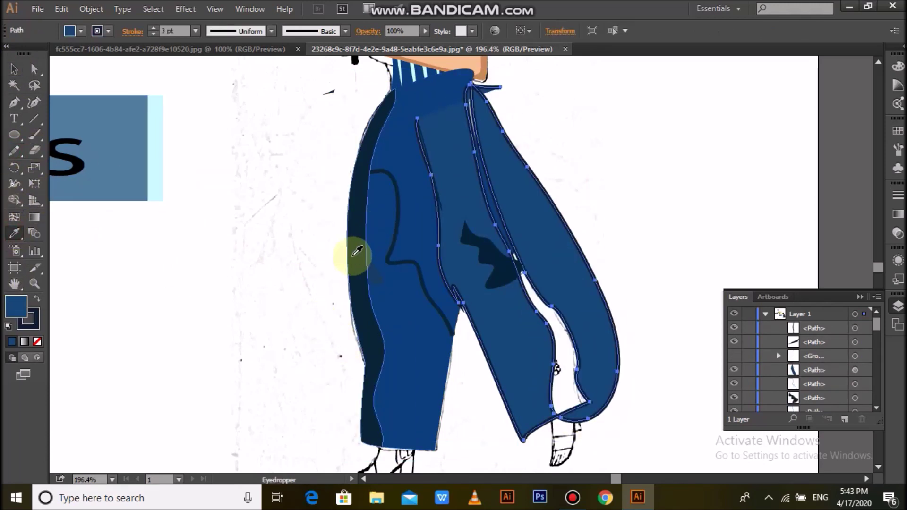
pyautogui.hotkey('ctrl', 'z')
pyautogui.click(256, 203)
pyautogui.click(14, 150)
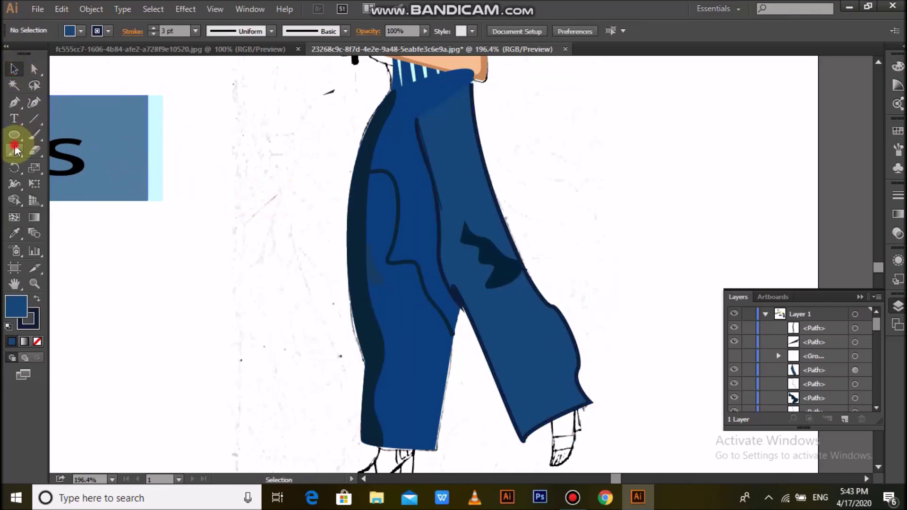
pyautogui.moveTo(491, 84); pyautogui.dragTo(473, 85)
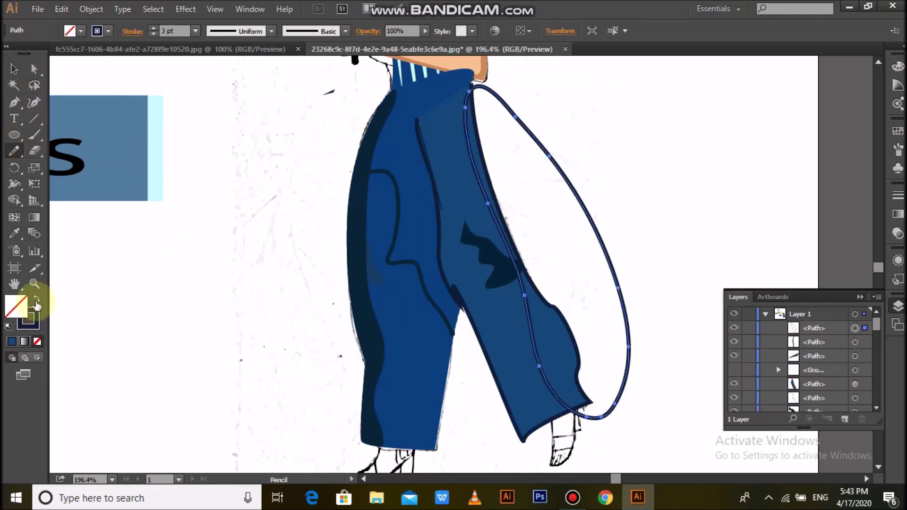
pyautogui.click(37, 299)
pyautogui.click(14, 69)
pyautogui.moveTo(650, 308); pyautogui.dragTo(527, 392)
pyautogui.click(14, 200)
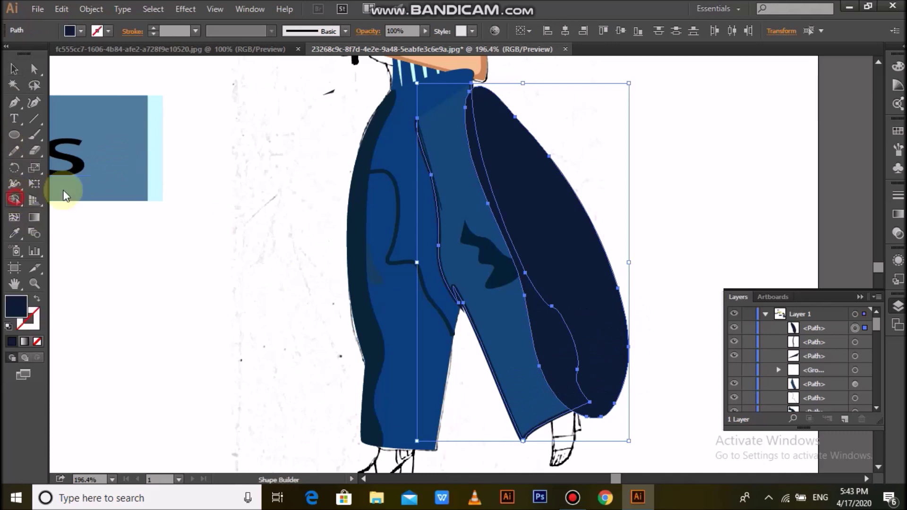
pyautogui.keyDown('alt'); pyautogui.click(558, 199); pyautogui.keyUp('alt')
# Step: Draw a shading shape along the left leg and fill it with dark navy 164568
pyautogui.scroll(-3, 558, 204)
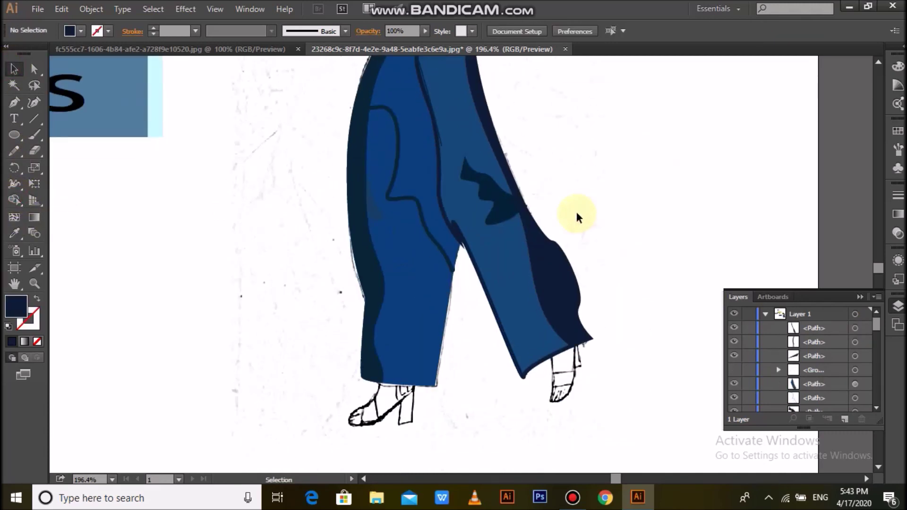
pyautogui.click(401, 203)
pyautogui.click(14, 150)
pyautogui.moveTo(443, 408); pyautogui.dragTo(454, 424)
pyautogui.click(14, 233)
pyautogui.click(371, 236)
pyautogui.doubleClick(16, 306)
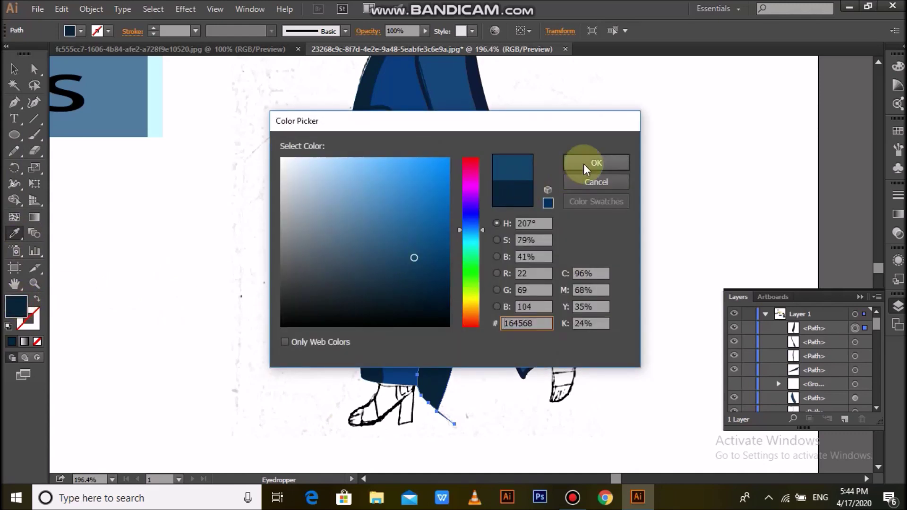
pyautogui.click(572, 169)
# Step: Trim the left-leg shading to the leg and delete the triangular piece between the legs
pyautogui.click(14, 69)
pyautogui.click(457, 359)
pyautogui.click(14, 199)
pyautogui.click(416, 305)
pyautogui.press('v')
pyautogui.click(438, 361)
pyautogui.press('Delete')
# Step: Marquee-select all the trouser pieces and group them together
pyautogui.scroll(2, 471, 282)
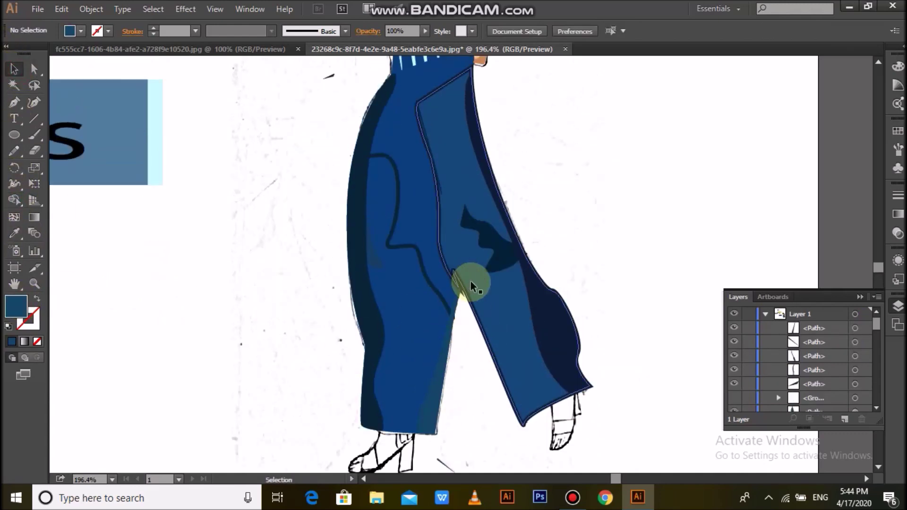
pyautogui.scroll(5, 471, 282)
pyautogui.moveTo(324, 227); pyautogui.dragTo(589, 446)
pyautogui.rightClick(507, 88)
pyautogui.click(586, 154)
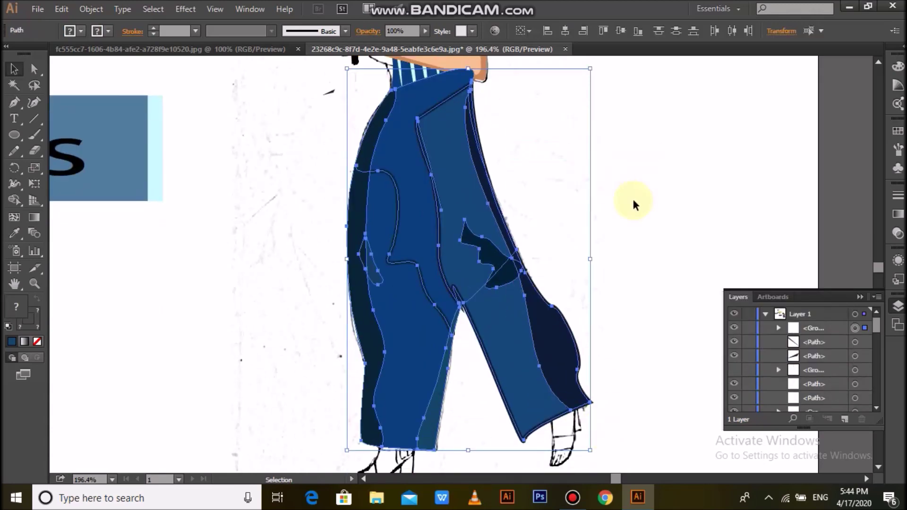
pyautogui.click(620, 186)
pyautogui.scroll(5, 461, 258)
# Step: Hide the arm and skin group, then group the striped top's pieces
pyautogui.moveTo(503, 243); pyautogui.dragTo(521, 297)
pyautogui.click(447, 246)
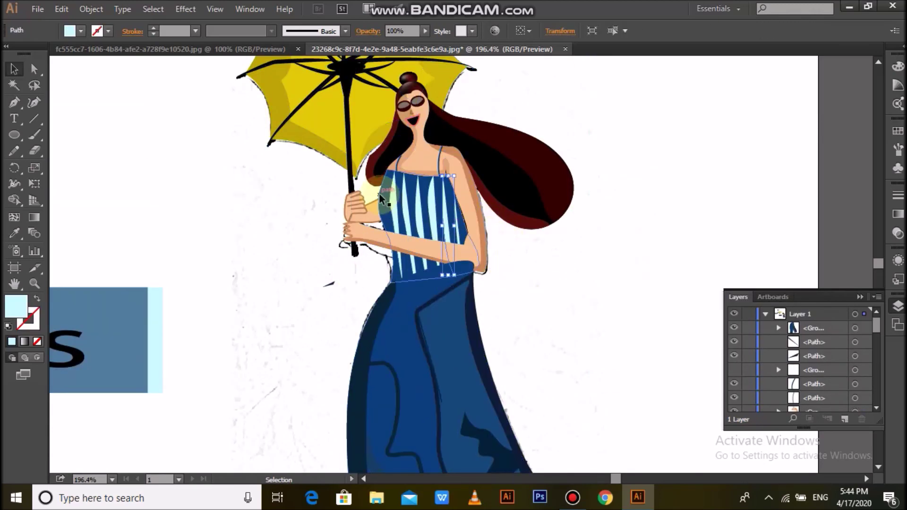
pyautogui.click(360, 255)
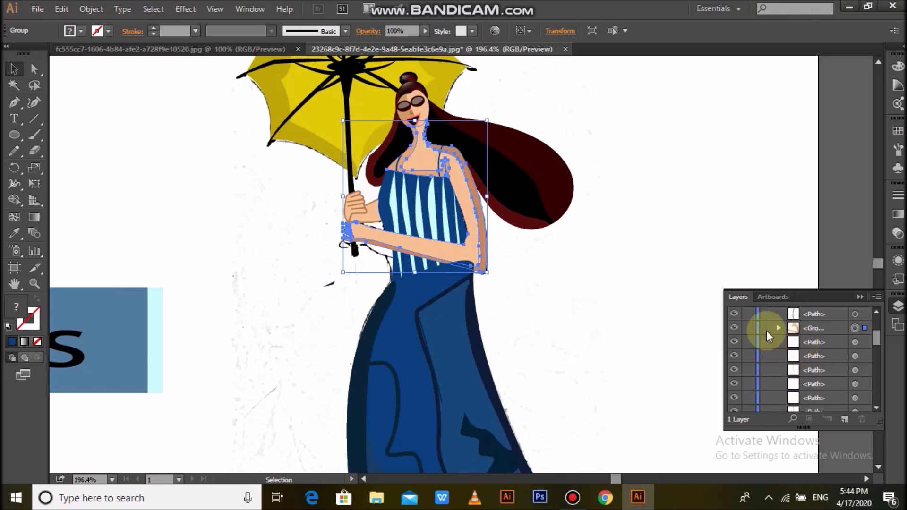
pyautogui.click(734, 328)
pyautogui.rightClick(469, 227)
pyautogui.click(481, 283)
pyautogui.rightClick(444, 243)
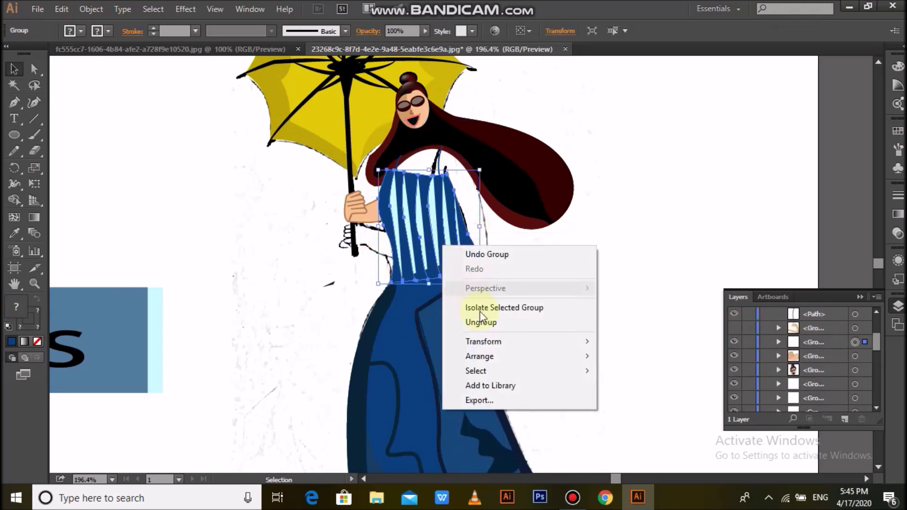
pyautogui.click(615, 356)
# Step: Show the arm group again, try bringing it to the front, then revert
pyautogui.click(735, 342)
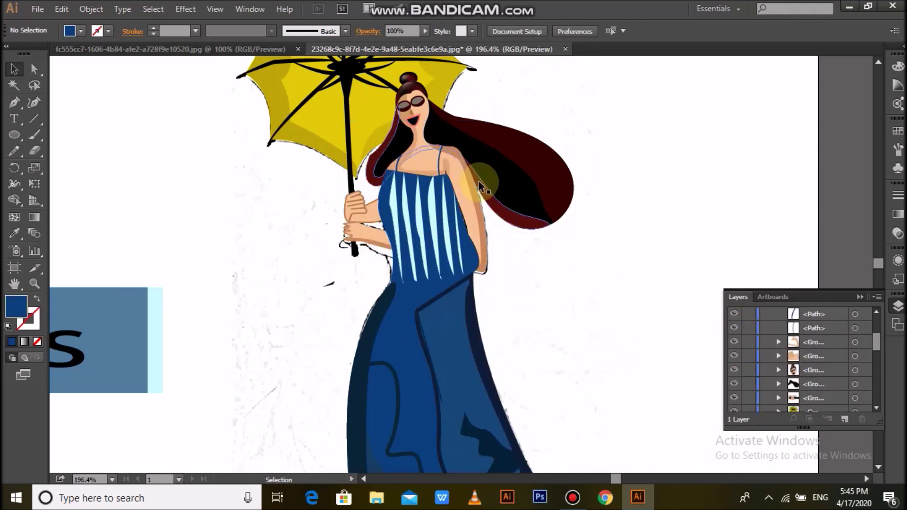
pyautogui.rightClick(470, 195)
pyautogui.click(643, 306)
pyautogui.rightClick(539, 259)
pyautogui.click(562, 267)
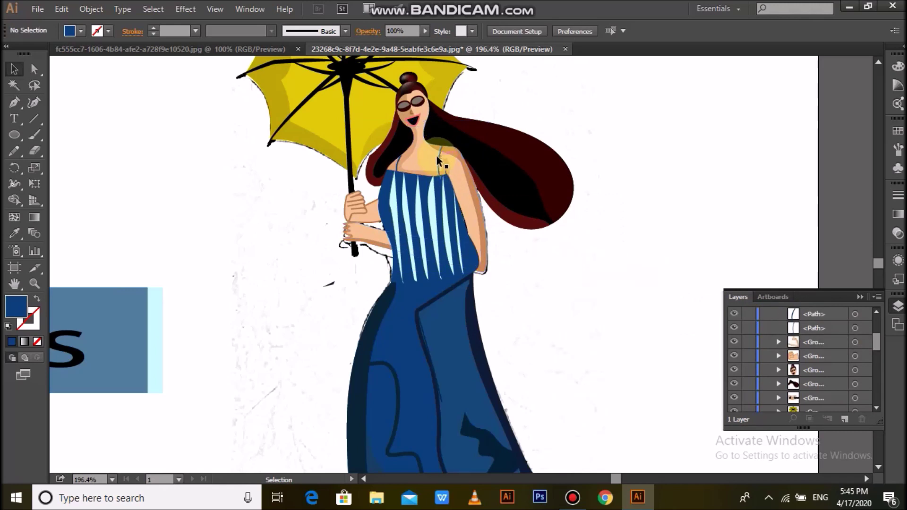
# Step: Select the top's two shoulder straps and adjust them through the context menu
pyautogui.click(438, 211)
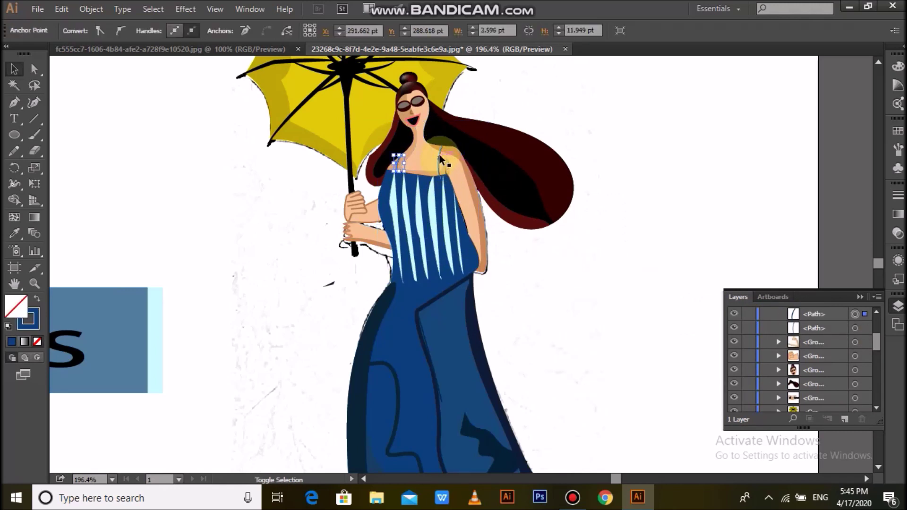
pyautogui.click(424, 198)
pyautogui.rightClick(501, 235)
pyautogui.click(598, 302)
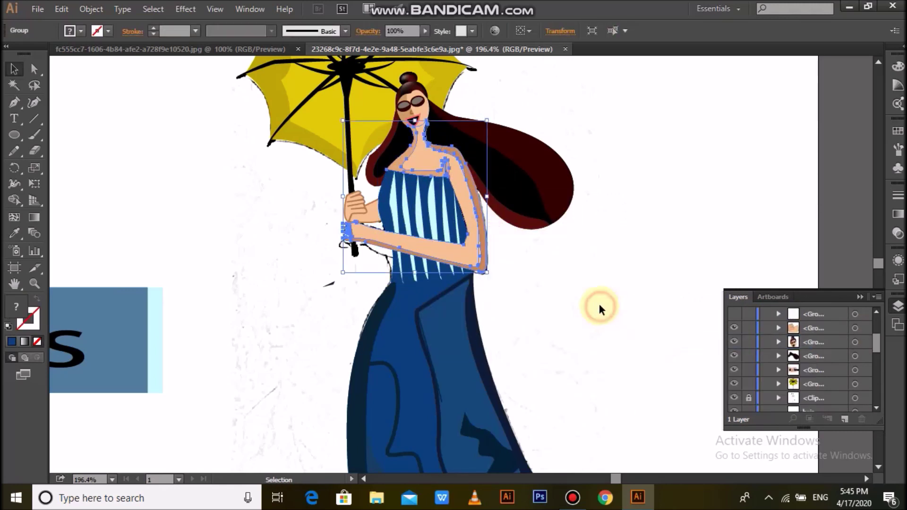
pyautogui.click(546, 285)
pyautogui.rightClick(438, 162)
pyautogui.click(454, 207)
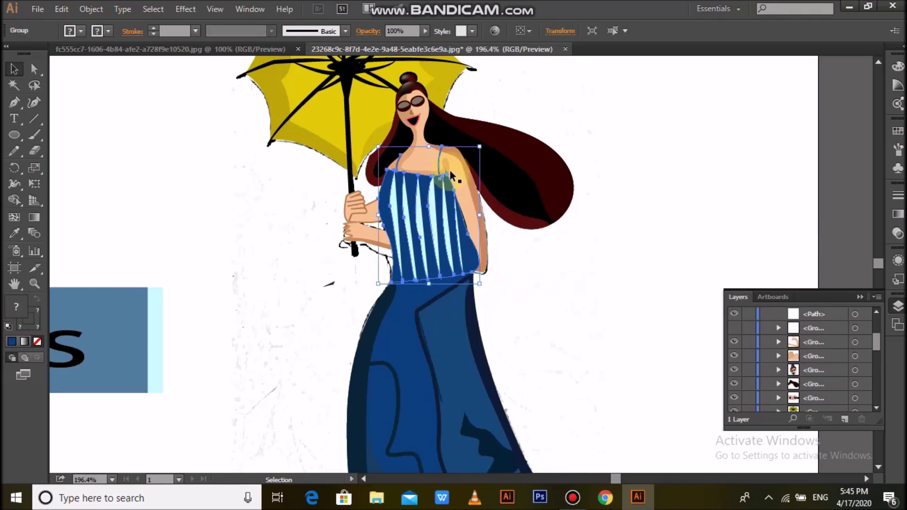
pyautogui.click(443, 158)
pyautogui.keyDown('shift'); pyautogui.click(396, 160); pyautogui.keyUp('shift')
# Step: Zoom in on the shoulders and bring the arm group in front of the striped top
pyautogui.press('z')
pyautogui.hotkey('ctrl', '+')
pyautogui.press('v')
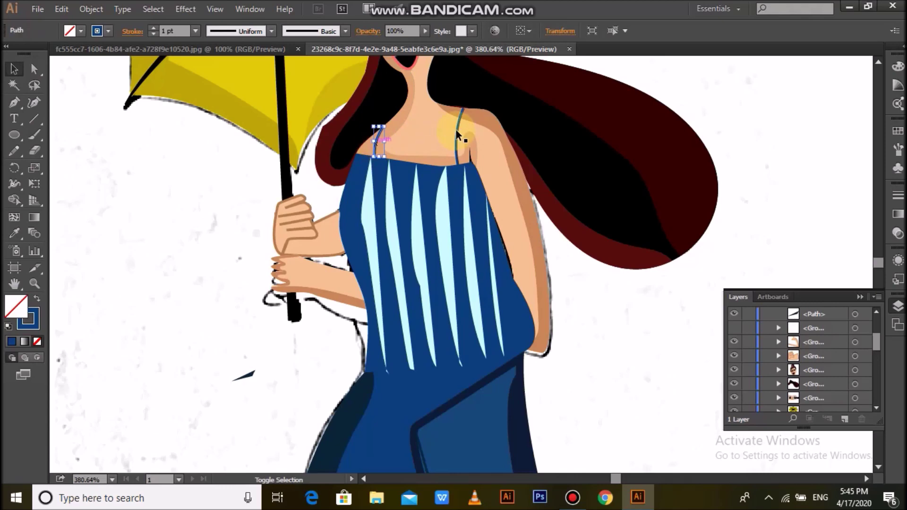
pyautogui.keyDown('shift'); pyautogui.click(456, 129); pyautogui.keyUp('shift')
pyautogui.rightClick(444, 194)
pyautogui.click(499, 154)
pyautogui.rightClick(525, 260)
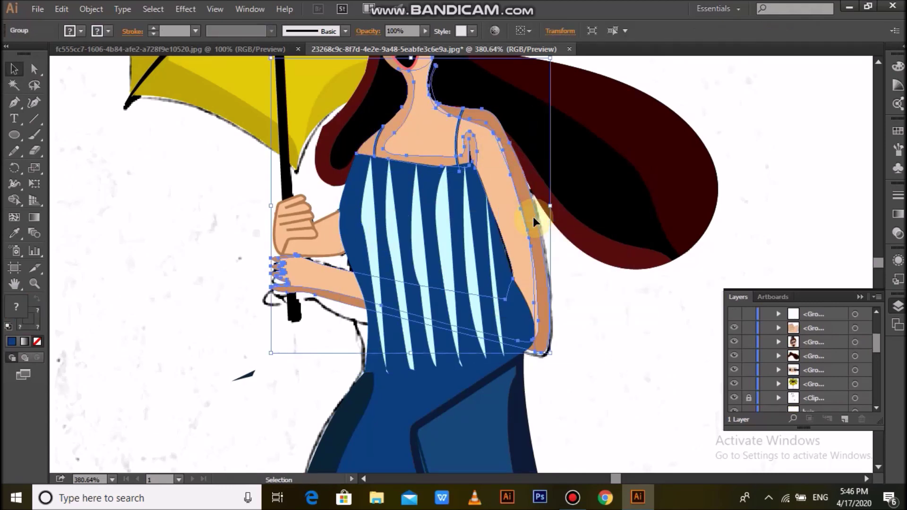
pyautogui.click(699, 370)
pyautogui.click(654, 363)
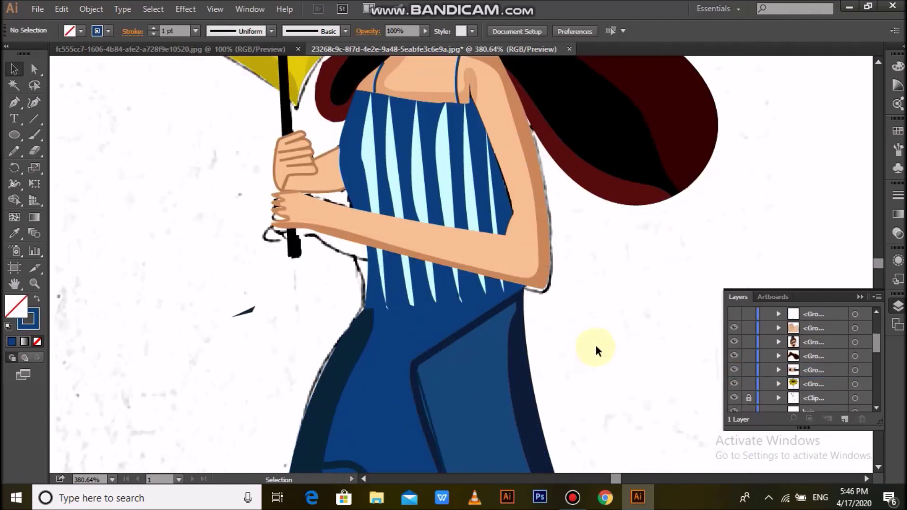
# Step: Zoom out to the whole artboard, then zoom in on the figure's foot
pyautogui.scroll(-2, 596, 336)
pyautogui.hotkey('ctrl', '-')
pyautogui.hotkey('ctrl', '-')
pyautogui.hotkey('ctrl', '-')
pyautogui.press('z')
pyautogui.click(596, 336)
pyautogui.click(591, 316)
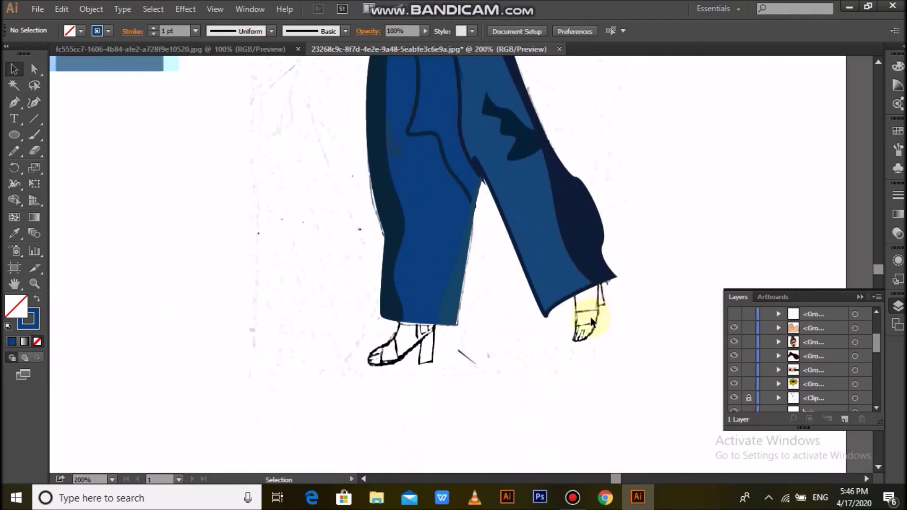
# Step: Pen a closed outline of the first foot from the trouser hem around the toes and heel
pyautogui.moveTo(304, 228); pyautogui.dragTo(469, 329)
pyautogui.scroll(2, 469, 329)
pyautogui.press('p')
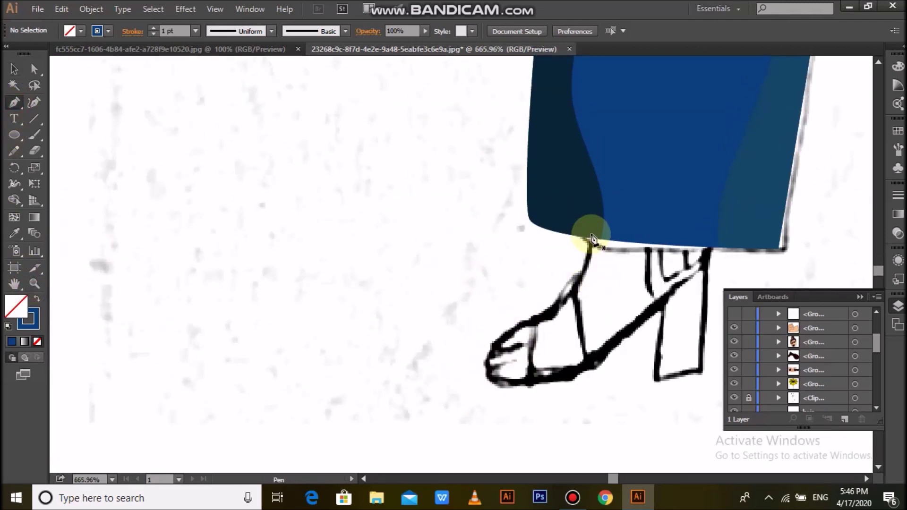
pyautogui.click(590, 237)
pyautogui.moveTo(389, 368); pyautogui.dragTo(386, 375)
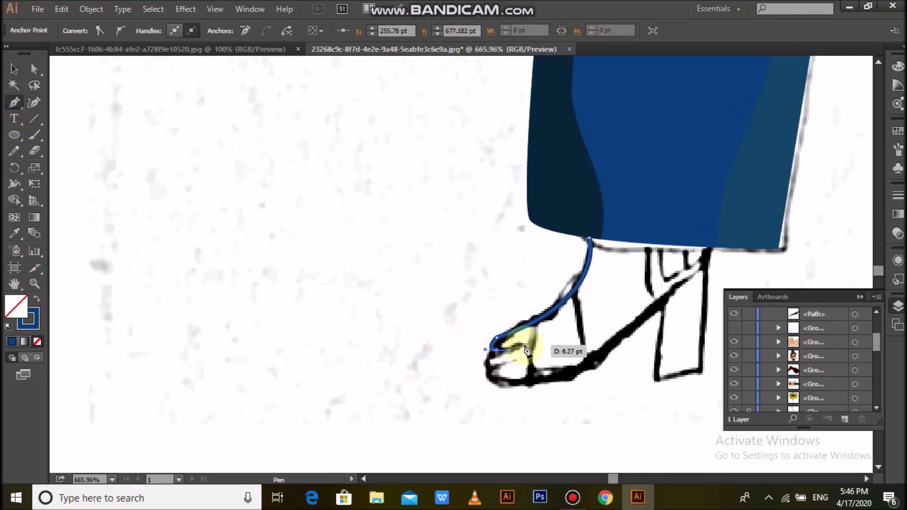
pyautogui.moveTo(511, 363); pyautogui.dragTo(524, 378)
pyautogui.moveTo(702, 266)
pyautogui.mouseDown()
pyautogui.moveTo(745, 212)
pyautogui.moveTo(754, 217)
pyautogui.mouseUp()
pyautogui.click(709, 248)
pyautogui.click(590, 238)
pyautogui.click(27, 75)
pyautogui.click(118, 230)
# Step: Fill the first foot with the skin tone using the Eyedropper
pyautogui.hotkey('ctrl', '-')
pyautogui.hotkey('ctrl', '-')
pyautogui.hotkey('ctrl', '-')
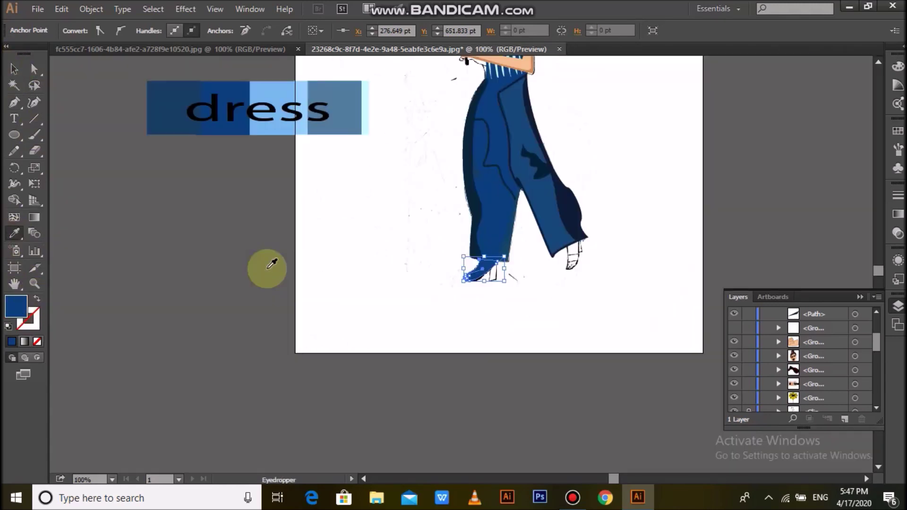
pyautogui.hotkey('ctrl', '-')
pyautogui.press('i')
pyautogui.click(34, 283)
# Step: Outline the second foot from the hem to the shoe and group both feet
pyautogui.moveTo(559, 276); pyautogui.dragTo(651, 319)
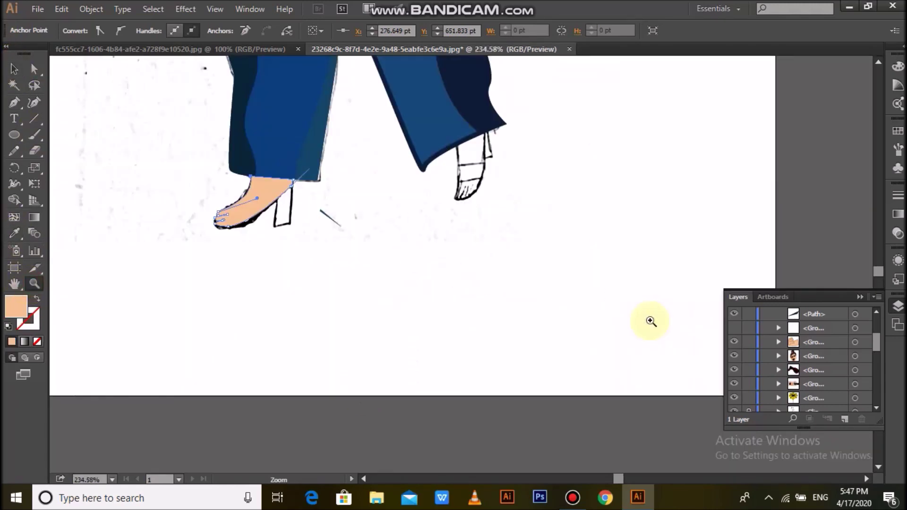
pyautogui.click(13, 105)
pyautogui.click(486, 181)
pyautogui.click(466, 242)
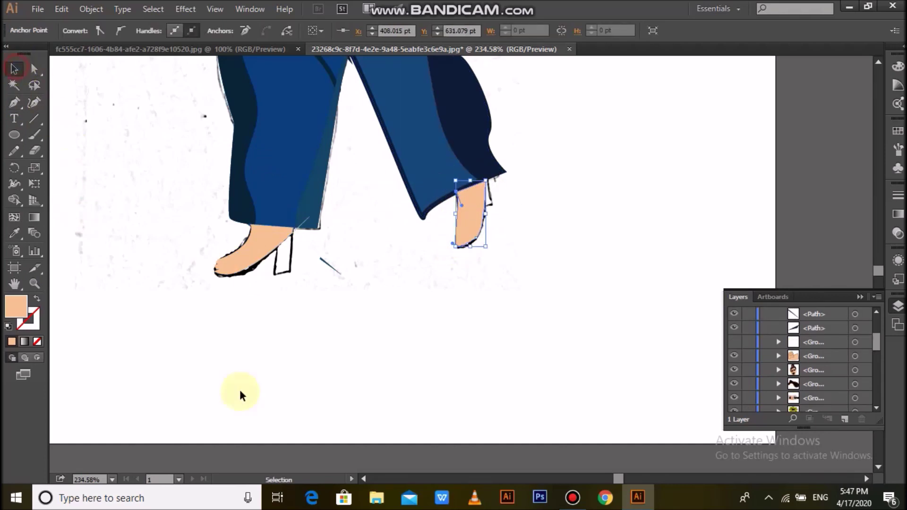
pyautogui.keyDown('shift'); pyautogui.click(262, 235); pyautogui.keyUp('shift')
pyautogui.rightClick(263, 245)
pyautogui.click(321, 310)
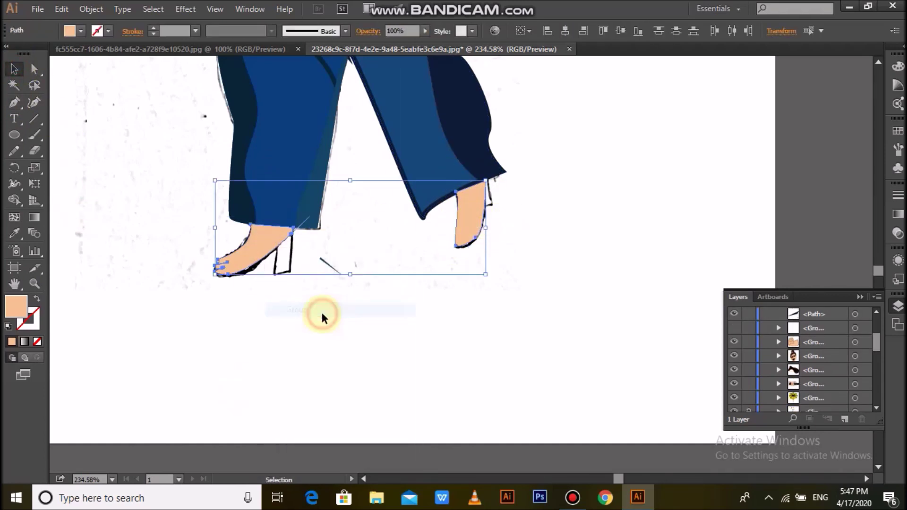
pyautogui.click(315, 288)
# Step: Pen peach skin shapes for the foot top and ankle inside the left sandal
pyautogui.press('z')
pyautogui.moveTo(157, 189); pyautogui.dragTo(360, 349)
pyautogui.click(15, 101)
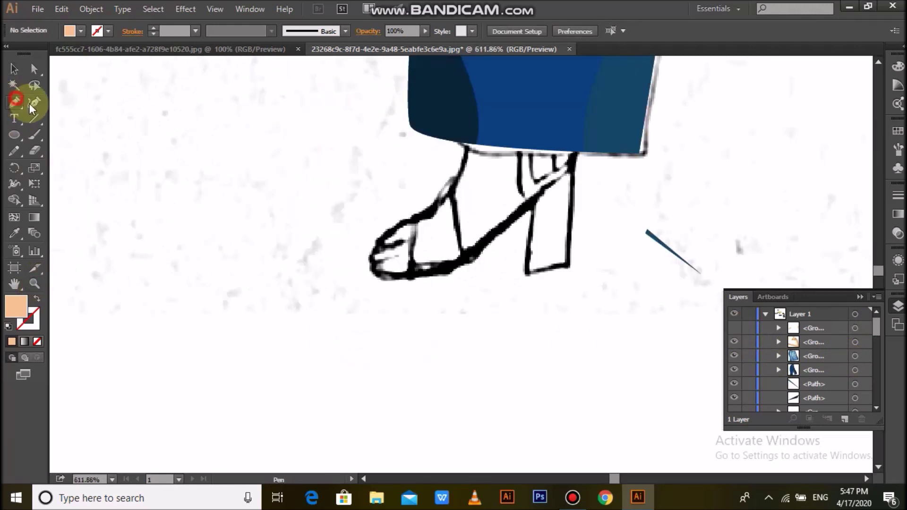
pyautogui.click(410, 273)
pyautogui.click(465, 257)
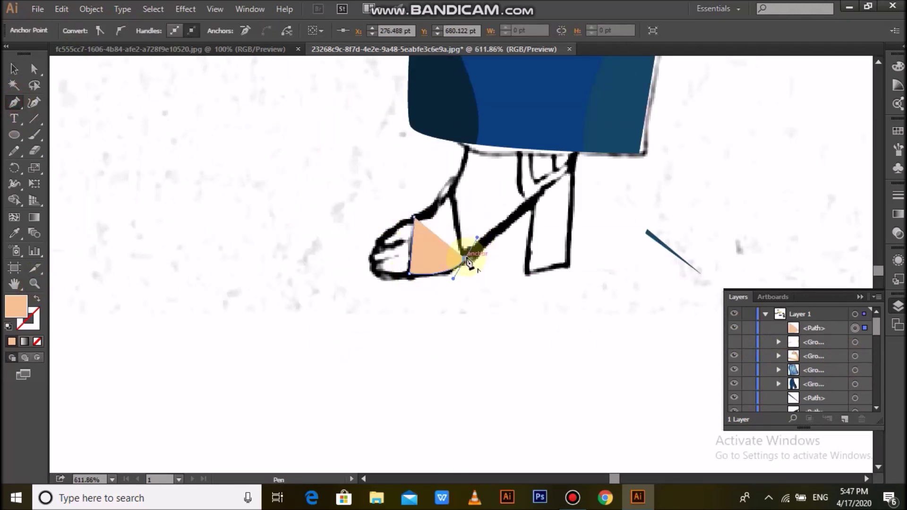
pyautogui.click(454, 179)
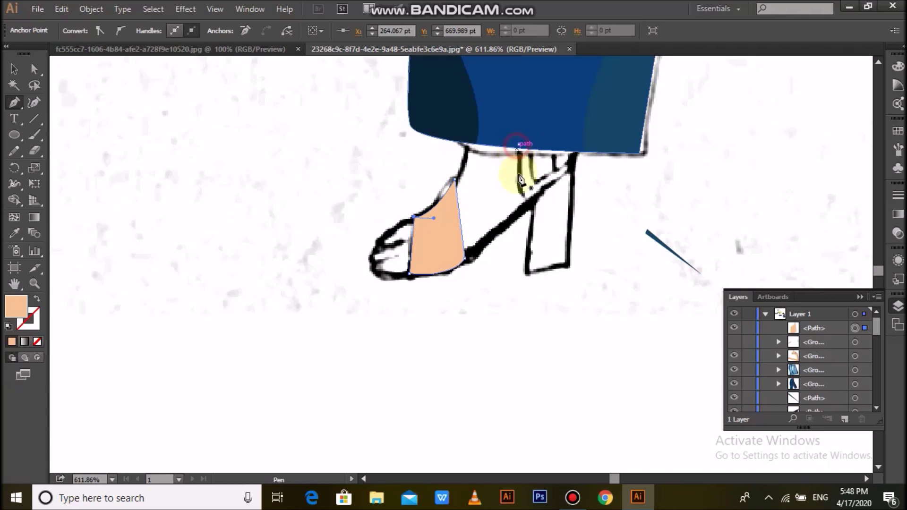
pyautogui.click(518, 144)
pyautogui.moveTo(518, 203); pyautogui.dragTo(527, 214)
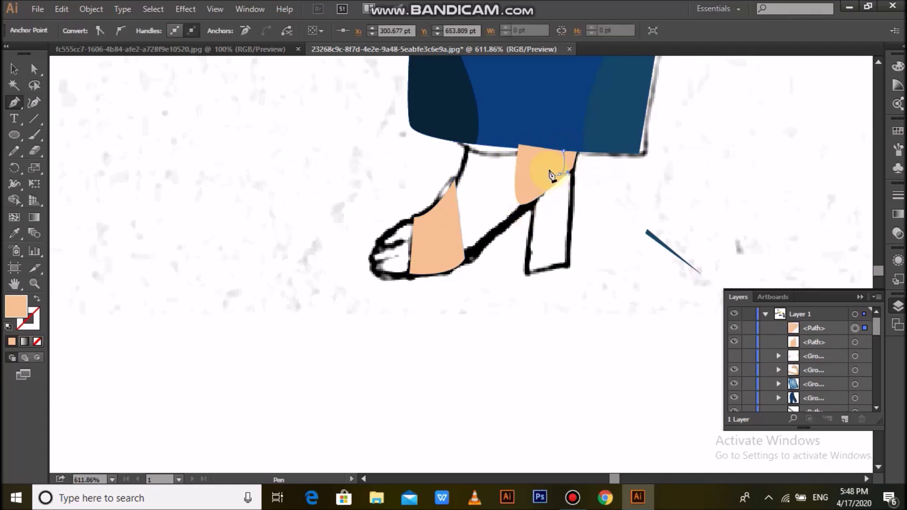
pyautogui.click(532, 153)
pyautogui.click(521, 149)
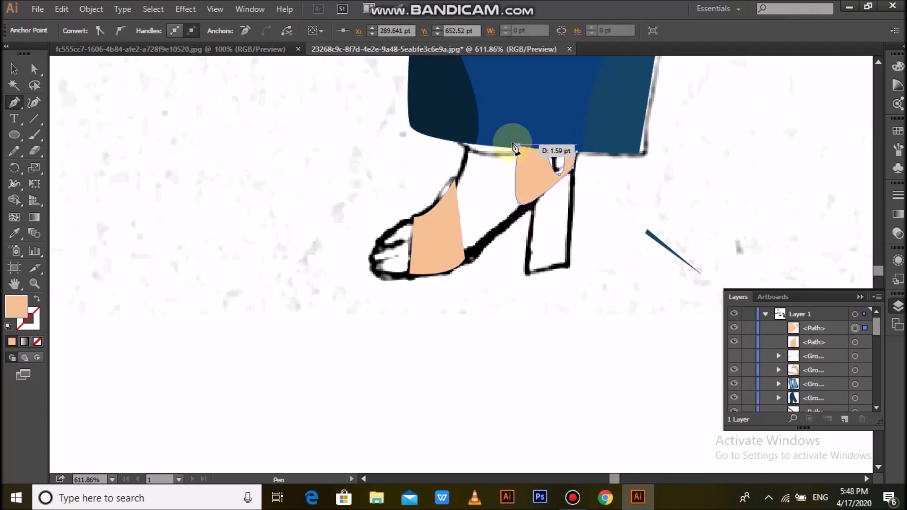
pyautogui.keyDown('ctrl'); pyautogui.click(361, 340); pyautogui.keyUp('ctrl')
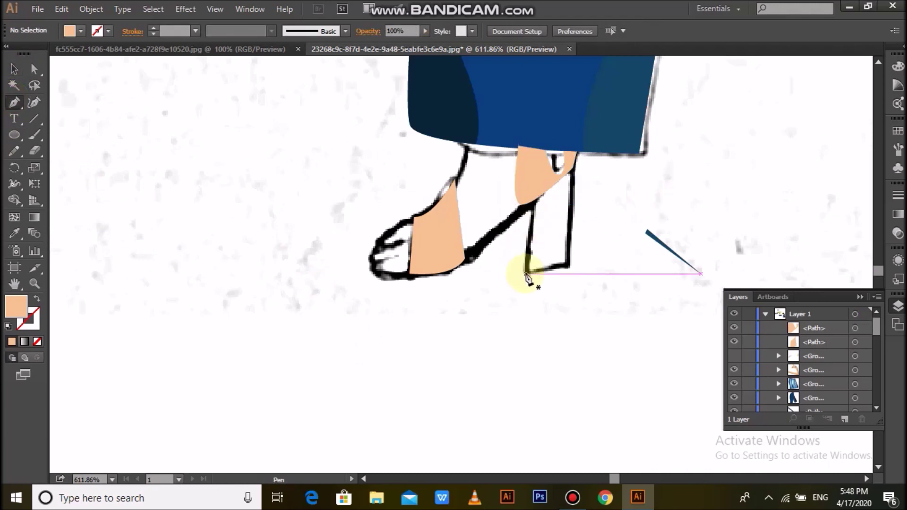
# Step: Add peach heel and sole shapes inside the sandal, then zoom out
pyautogui.click(573, 168)
pyautogui.click(569, 267)
pyautogui.click(525, 273)
pyautogui.click(529, 204)
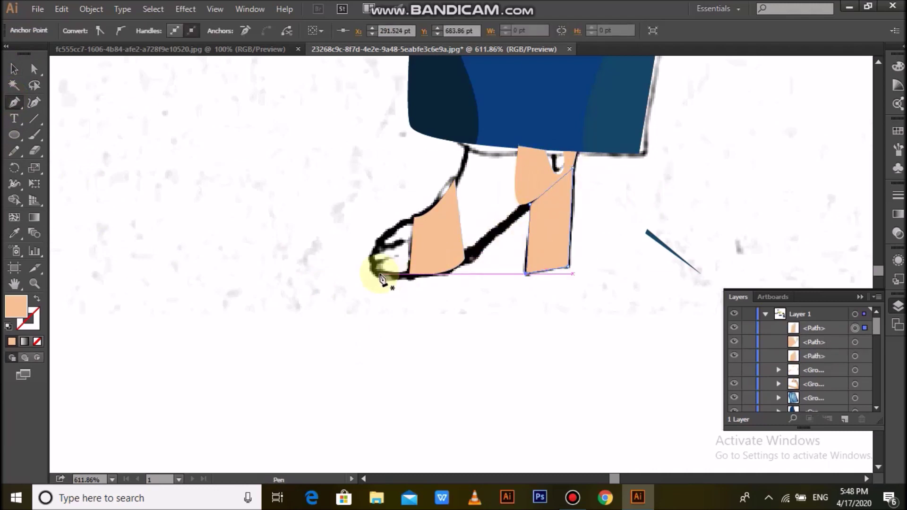
pyautogui.click(379, 274)
pyautogui.moveTo(532, 199); pyautogui.dragTo(35, 84)
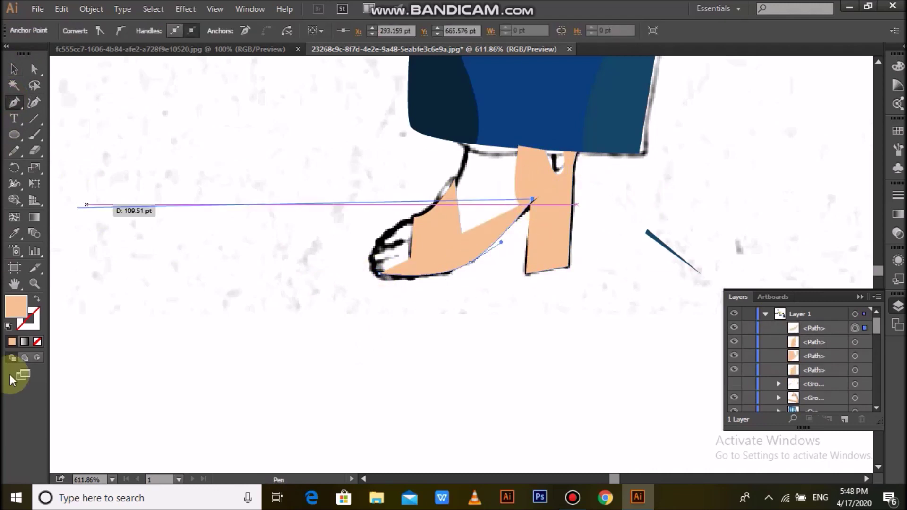
pyautogui.press('v')
pyautogui.hotkey('shift', 'x')
pyautogui.click(382, 364)
pyautogui.hotkey('ctrl', '-')
pyautogui.hotkey('ctrl', '-')
pyautogui.hotkey('ctrl', '-')
pyautogui.hotkey('ctrl', '-')
pyautogui.scroll(5, 269, 239)
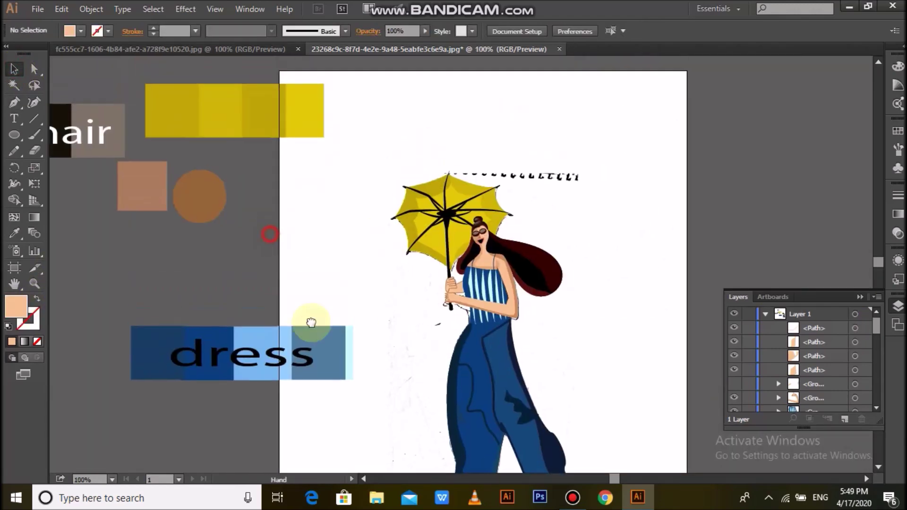
# Step: Move the shoes swatch label below the dress swatch and zoom in on the feet
pyautogui.scroll(3, 297, 125)
pyautogui.hscroll(-3, 297, 126)
pyautogui.moveTo(298, 125); pyautogui.dragTo(470, 444)
pyautogui.scroll(-5, 470, 444)
pyautogui.hscroll(2, 470, 444)
pyautogui.moveTo(350, 150); pyautogui.dragTo(347, 348)
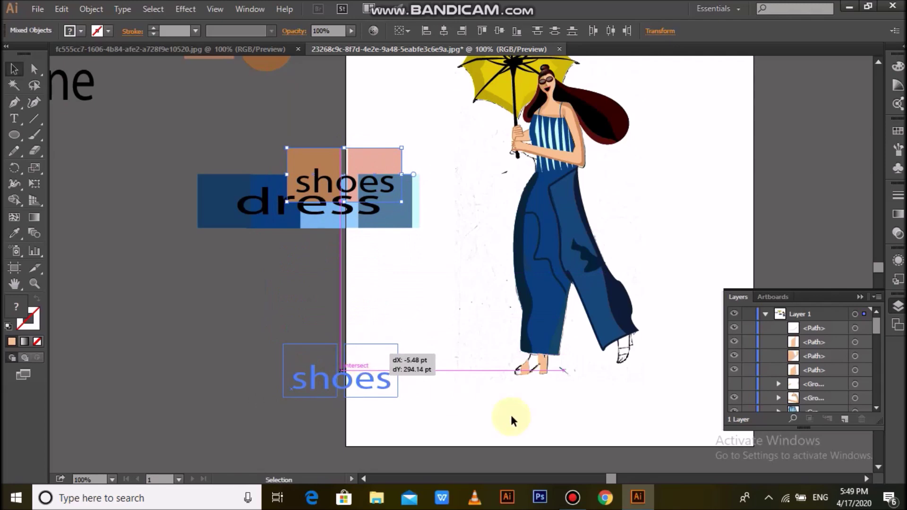
pyautogui.click(409, 318)
# Step: Fill all the sandal shapes with the pink shoes swatch colour
pyautogui.press('z')
pyautogui.moveTo(396, 404); pyautogui.dragTo(414, 404)
pyautogui.keyDown('alt'); pyautogui.click(414, 404); pyautogui.keyUp('alt')
pyautogui.press('v')
pyautogui.moveTo(501, 314)
pyautogui.mouseDown()
pyautogui.moveTo(451, 264)
pyautogui.moveTo(506, 283)
pyautogui.mouseUp()
pyautogui.click(14, 233)
pyautogui.click(246, 250)
pyautogui.click(340, 257)
# Step: Send a pink sandal shape behind the strap and pull the leg anchor up to the hem
pyautogui.click(506, 279)
pyautogui.hotkey('ctrl', '[')
pyautogui.click(530, 439)
pyautogui.click(34, 69)
pyautogui.click(551, 121)
pyautogui.rightClick(702, 155)
pyautogui.press('Escape')
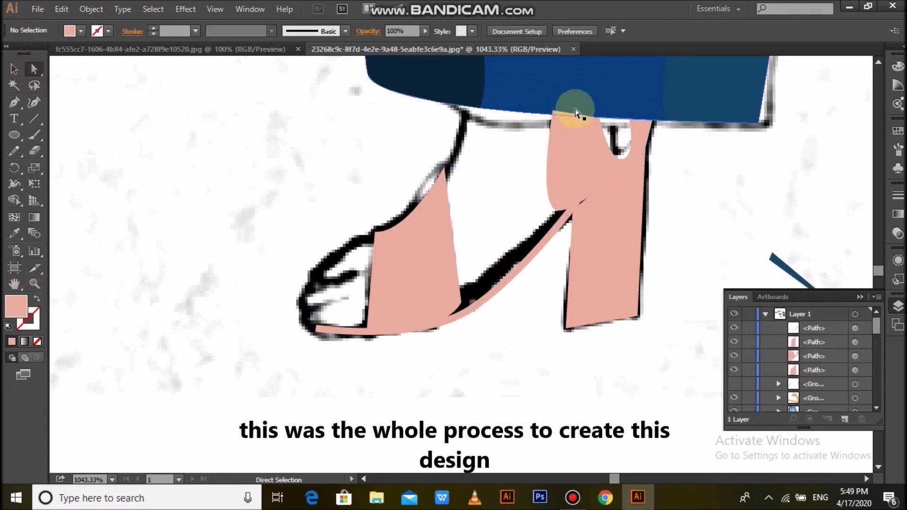
pyautogui.moveTo(573, 102); pyautogui.dragTo(551, 98)
# Step: Draw a pink strap shape on the right foot
pyautogui.moveTo(625, 197)
pyautogui.mouseDown()
pyautogui.moveTo(387, 230)
pyautogui.moveTo(270, 385)
pyautogui.mouseUp()
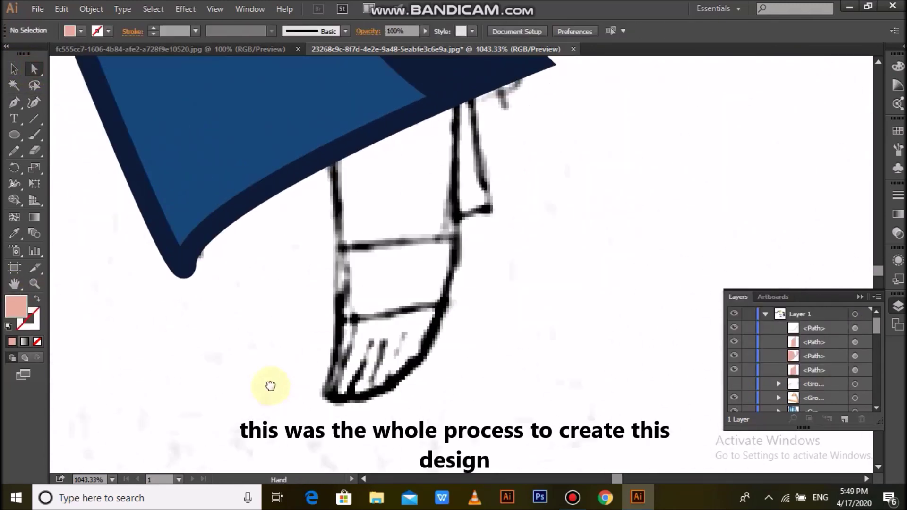
pyautogui.click(14, 102)
pyautogui.click(37, 298)
pyautogui.click(313, 264)
pyautogui.click(428, 252)
pyautogui.click(415, 326)
# Step: Draw a pink-filled, outline-free shape along the leg and strap
pyautogui.click(314, 341)
pyautogui.click(313, 263)
pyautogui.hotkey('shift', 'x')
pyautogui.click(449, 116)
pyautogui.click(466, 227)
pyautogui.click(432, 233)
pyautogui.click(431, 119)
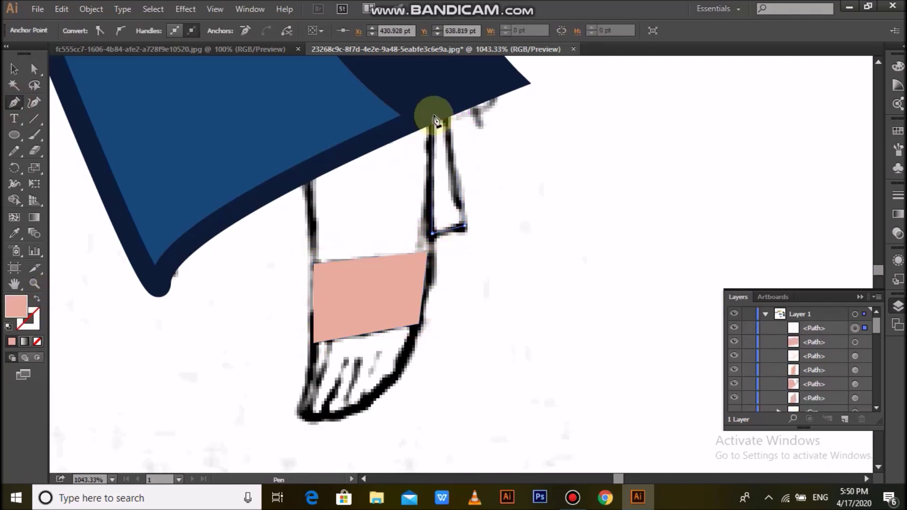
pyautogui.press('v')
pyautogui.click(375, 345)
pyautogui.scroll(-2, 70, 415)
# Step: Draw zigzag pink toe-strap lines across the right foot's toes
pyautogui.click(14, 102)
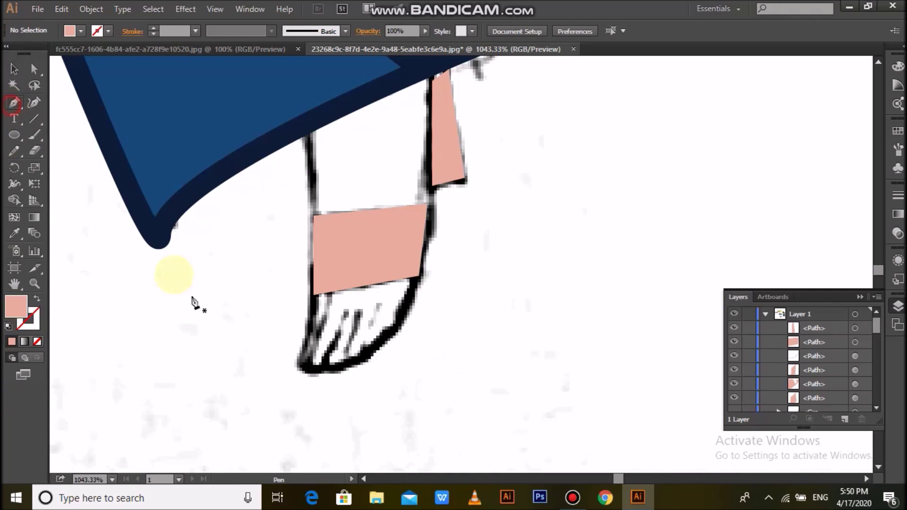
pyautogui.click(311, 319)
pyautogui.click(308, 368)
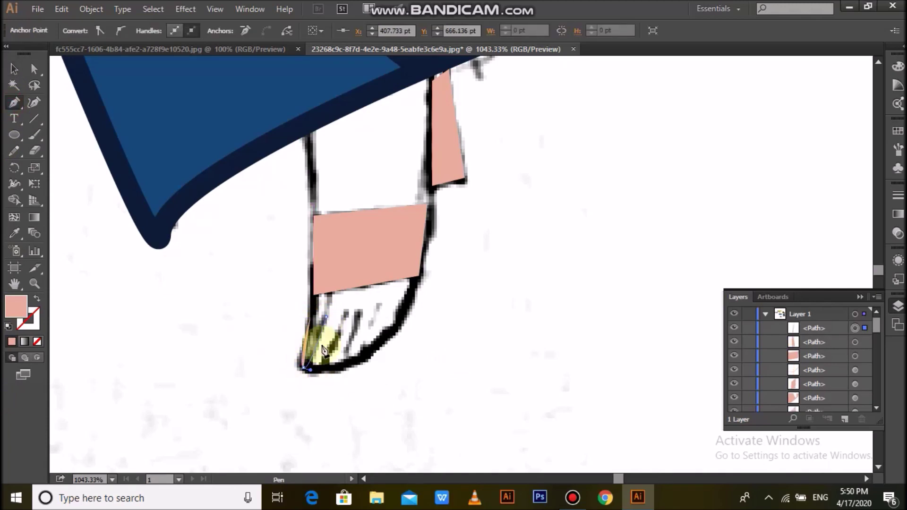
pyautogui.click(359, 314)
pyautogui.click(352, 364)
pyautogui.click(381, 305)
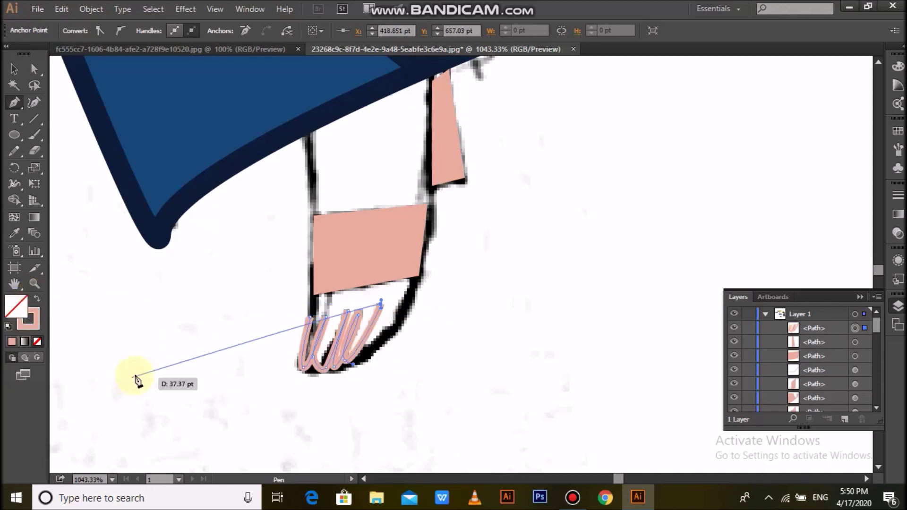
# Step: Draw zigzag pink toe-strap lines across the left sandal's toes
pyautogui.click(253, 272)
pyautogui.click(209, 278)
pyautogui.click(216, 304)
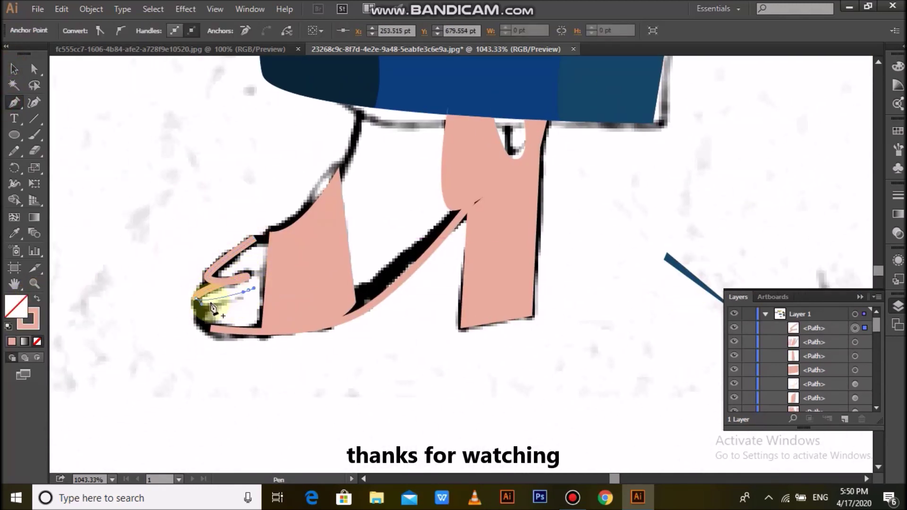
pyautogui.click(14, 69)
pyautogui.click(132, 177)
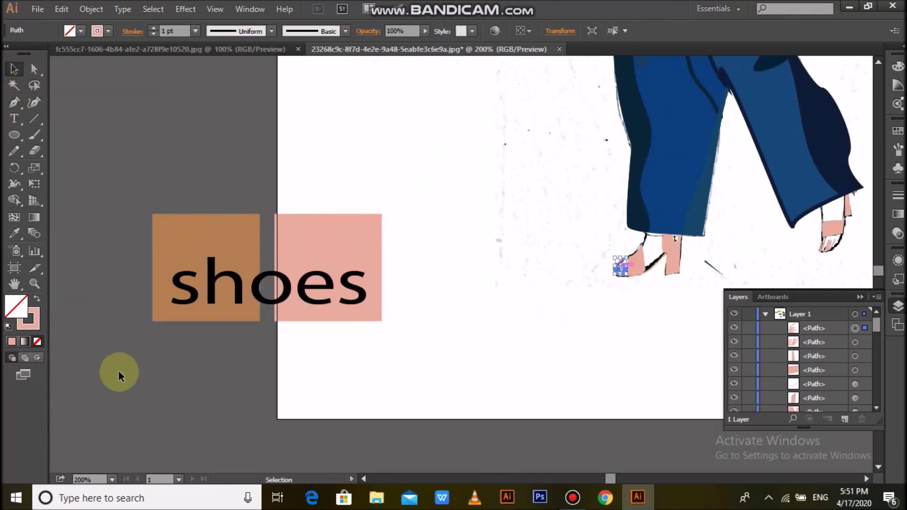